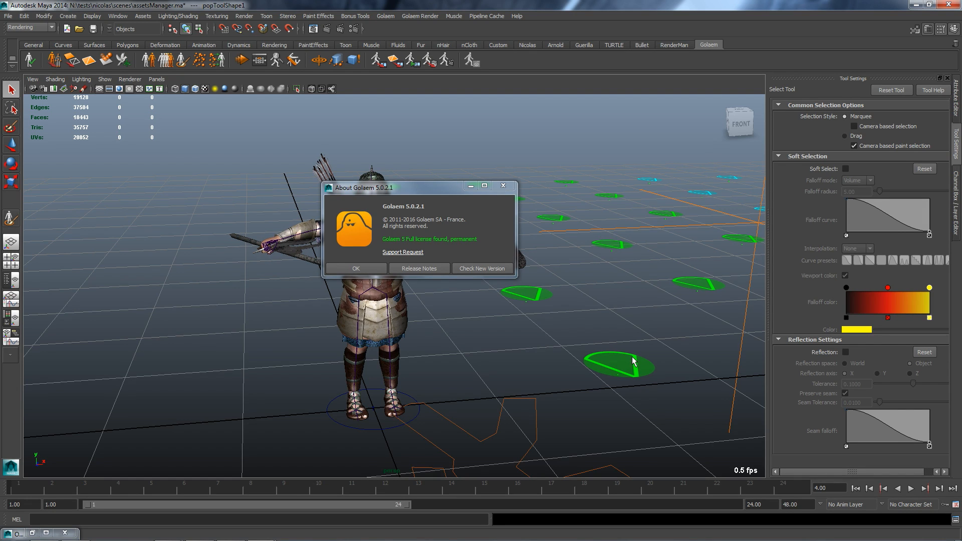
Close the About Golaem window and examine the soldier's joint skeleton by selecting Root_M in the viewport.
click(370, 270)
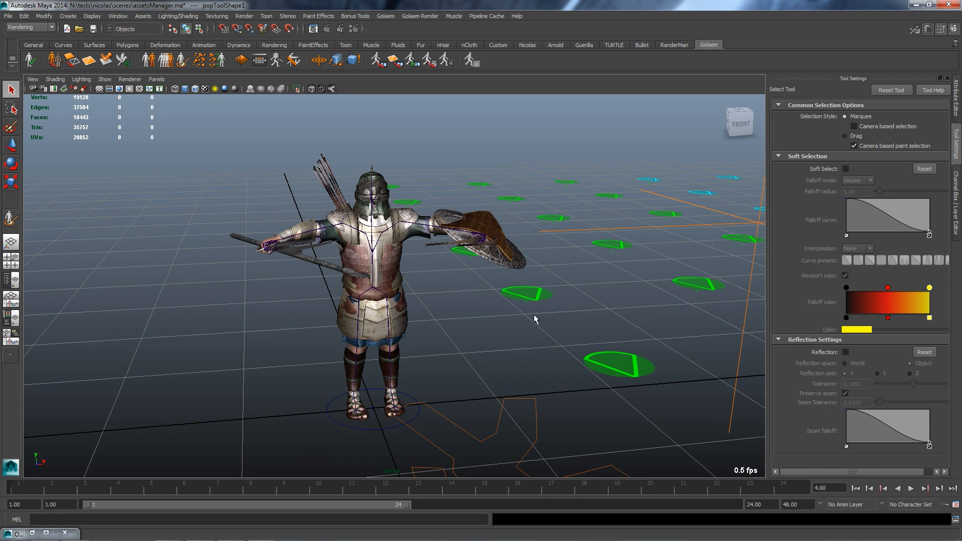
alt+middle_drag(455, 318, 482, 320)
alt+right_drag(482, 319, 590, 319)
alt+drag(590, 318, 561, 318)
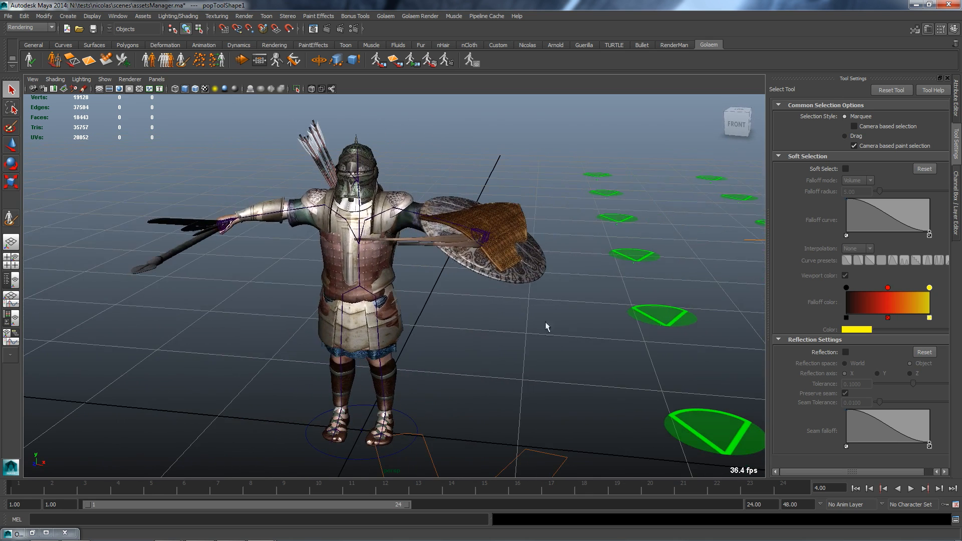
click(359, 289)
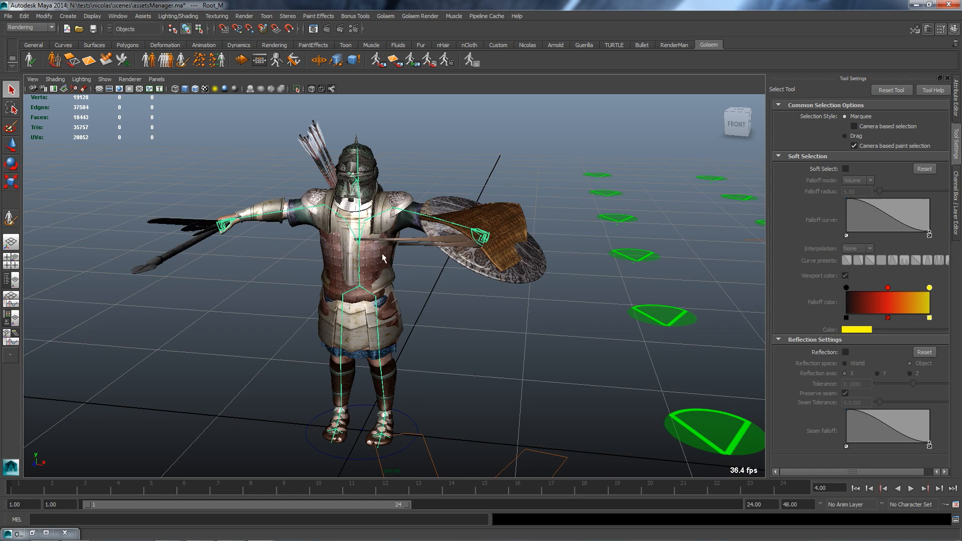
alt+drag(502, 245, 506, 314)
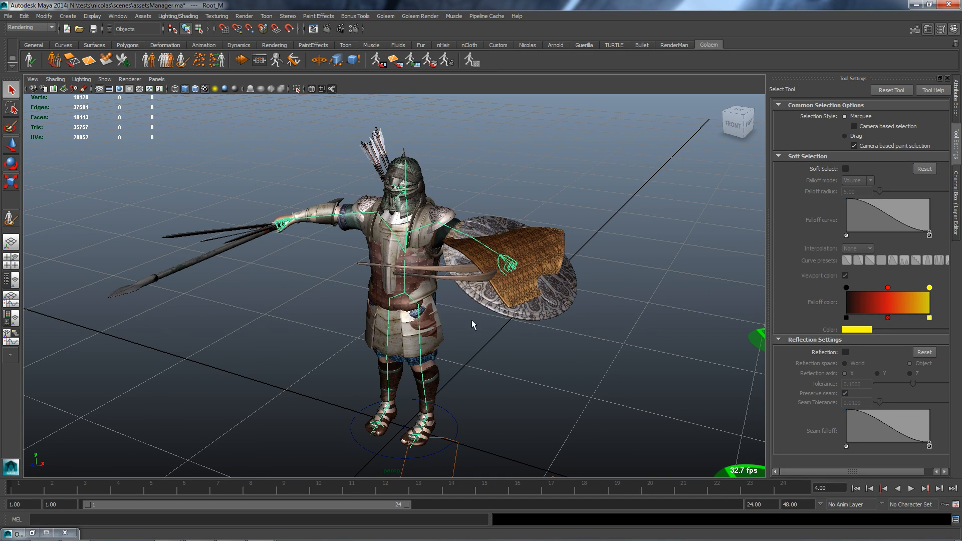
Examine the soldier's equipment by selecting the bow, quiver, spear, light armor cuirass and right heavy armor shoulder piece.
click(444, 271)
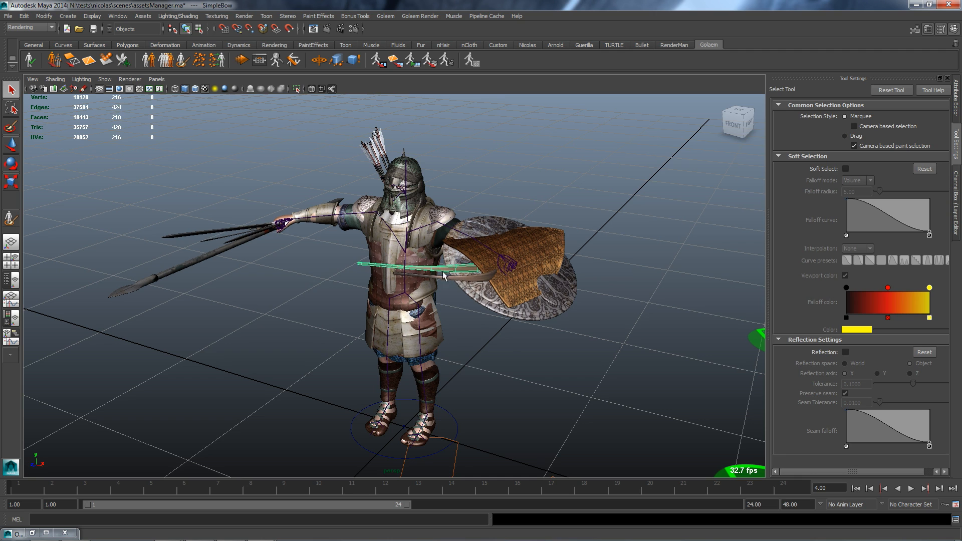
click(368, 148)
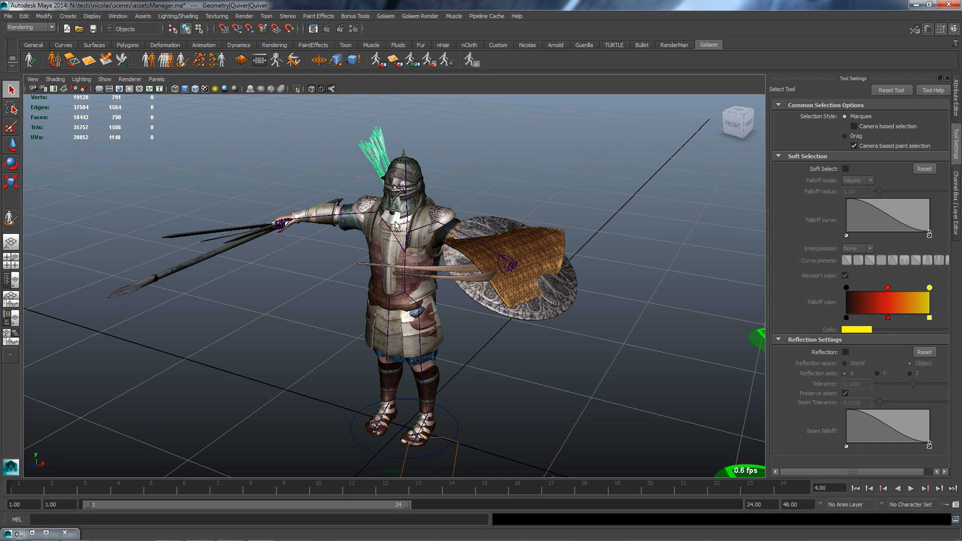
alt+drag(304, 319, 363, 324)
alt+middle_drag(453, 323, 358, 317)
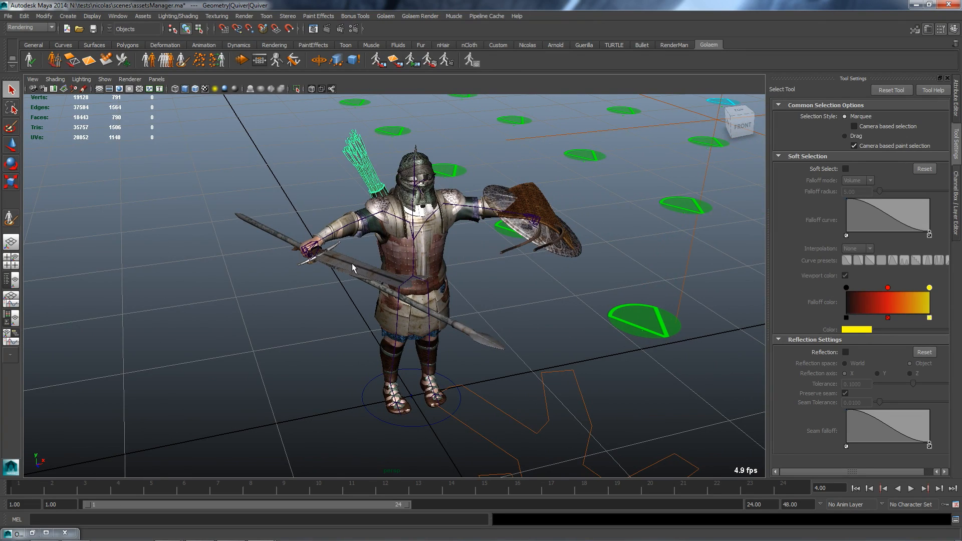
click(387, 282)
click(464, 324)
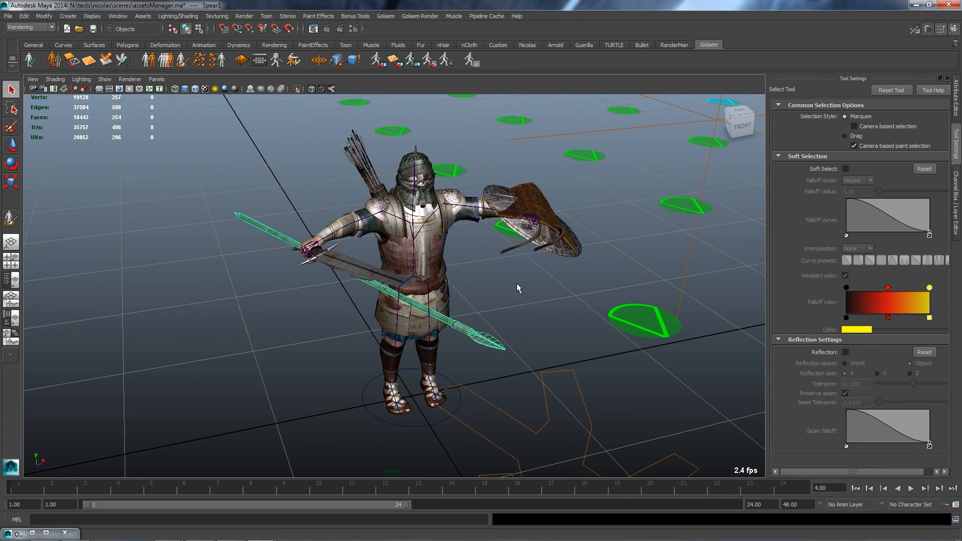
alt+drag(460, 322, 418, 311)
click(407, 257)
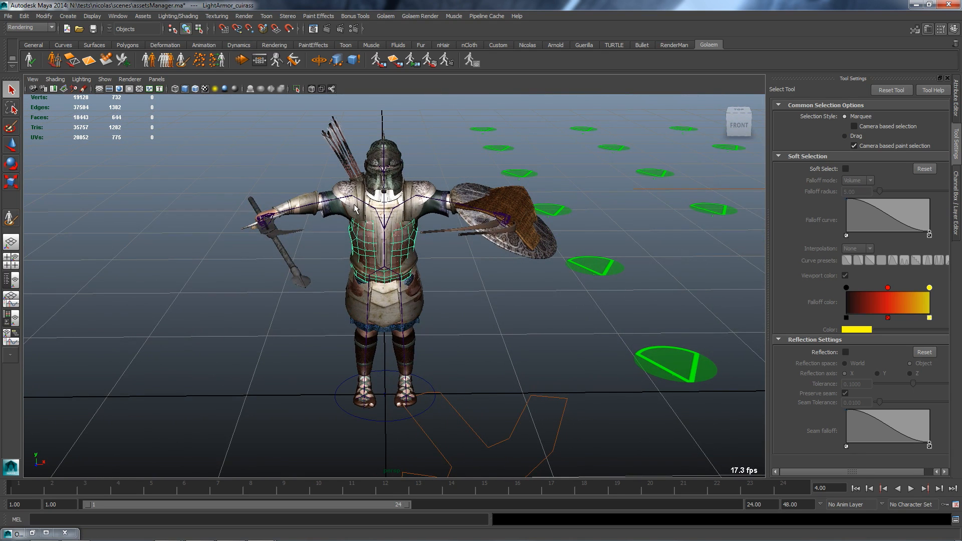
click(357, 210)
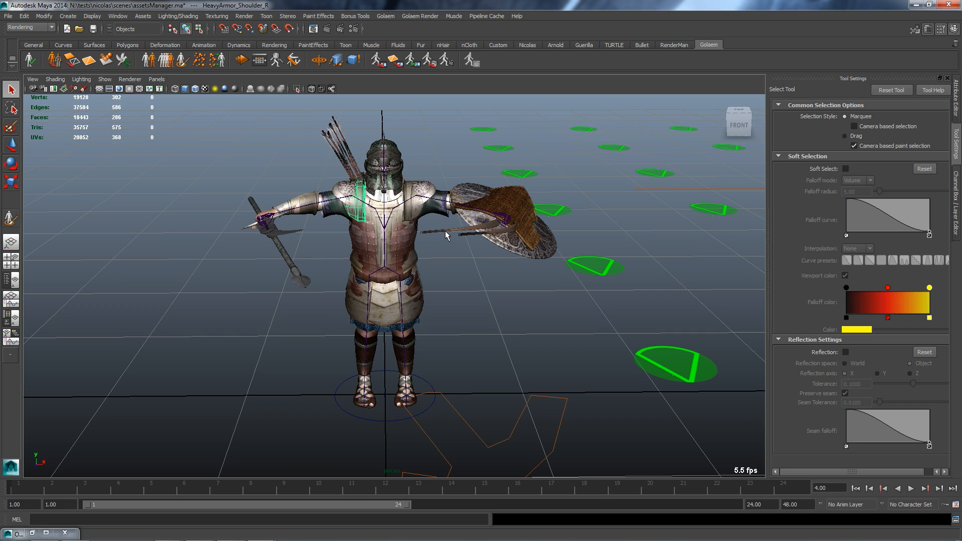
Open the Golaem Character Maker and select the Root_M joint in the Outliner under Soldier, Character, Main, DeformationSystem.
click(57, 61)
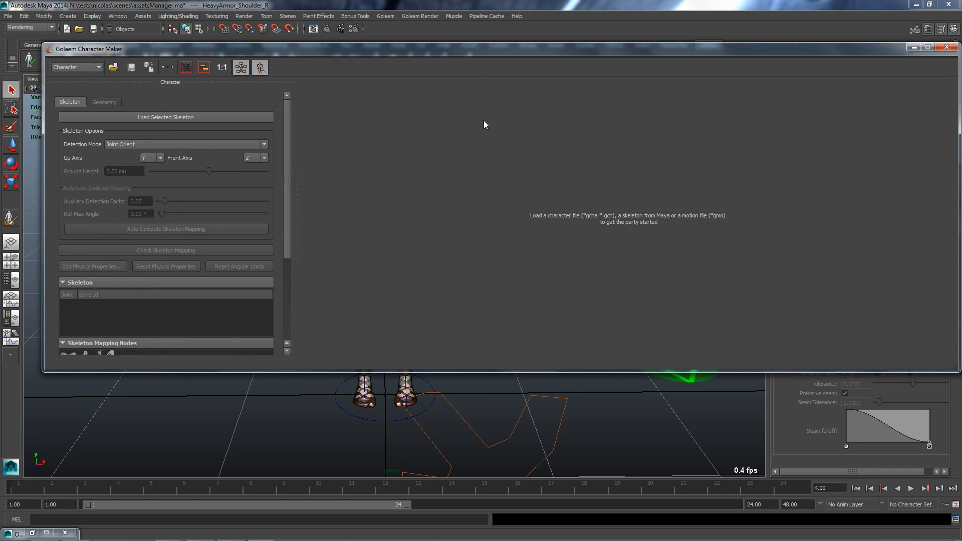
key(shift+o)
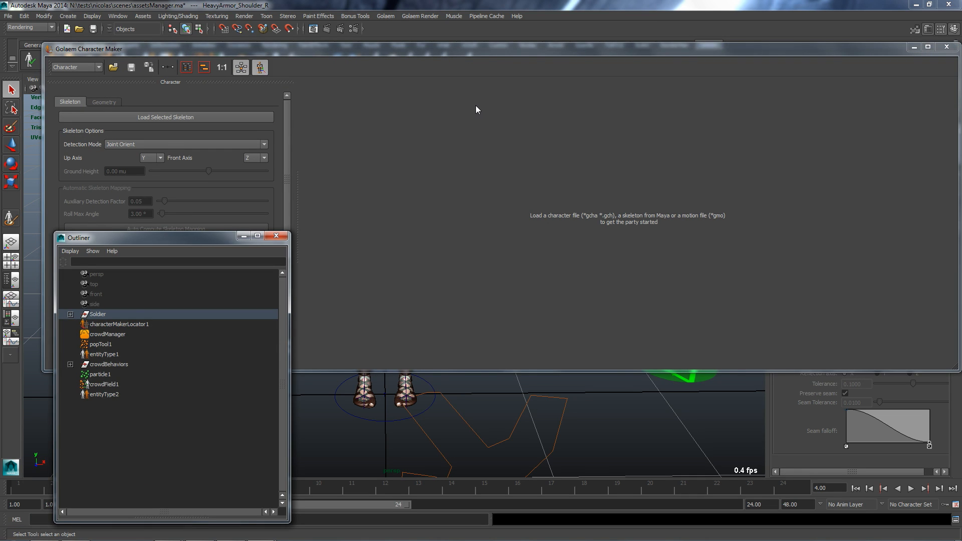
click(70, 315)
click(81, 334)
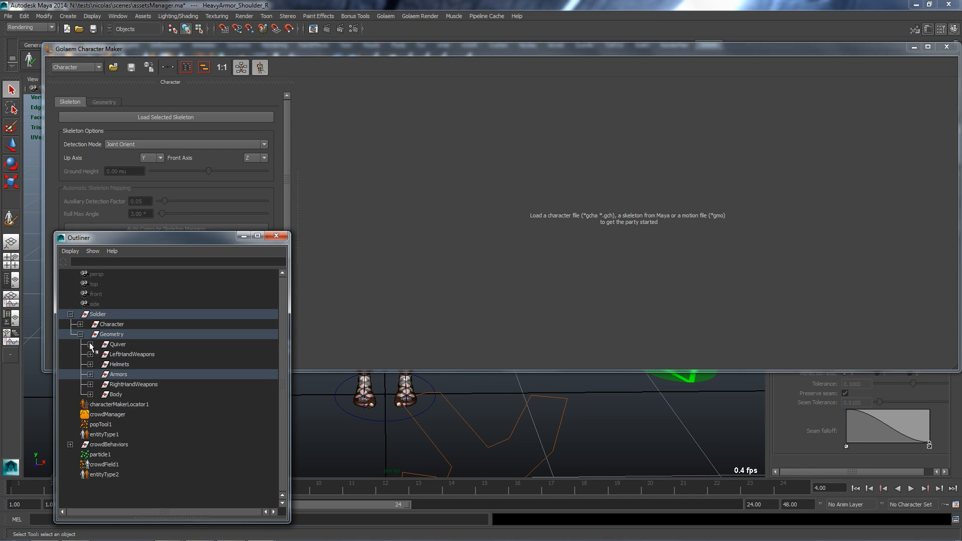
click(81, 324)
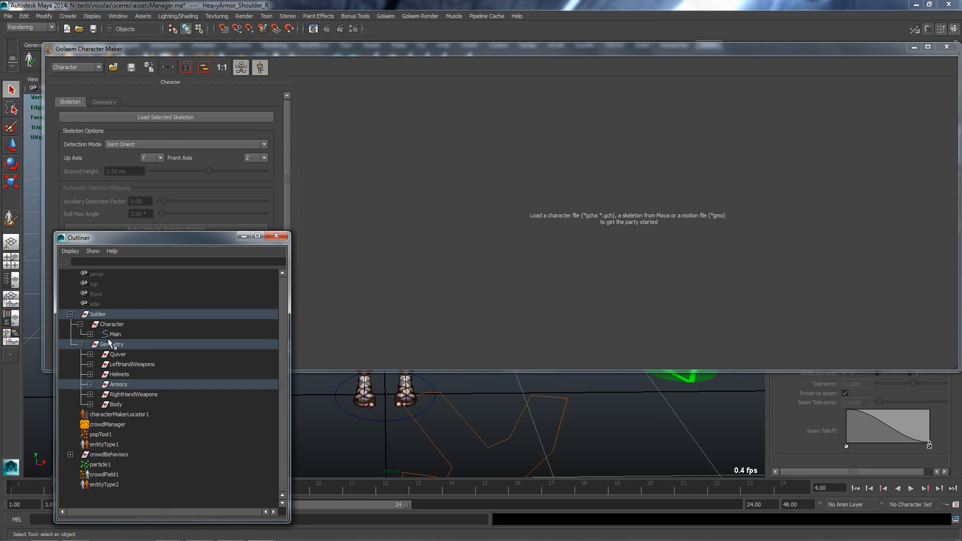
click(91, 334)
click(101, 344)
click(128, 354)
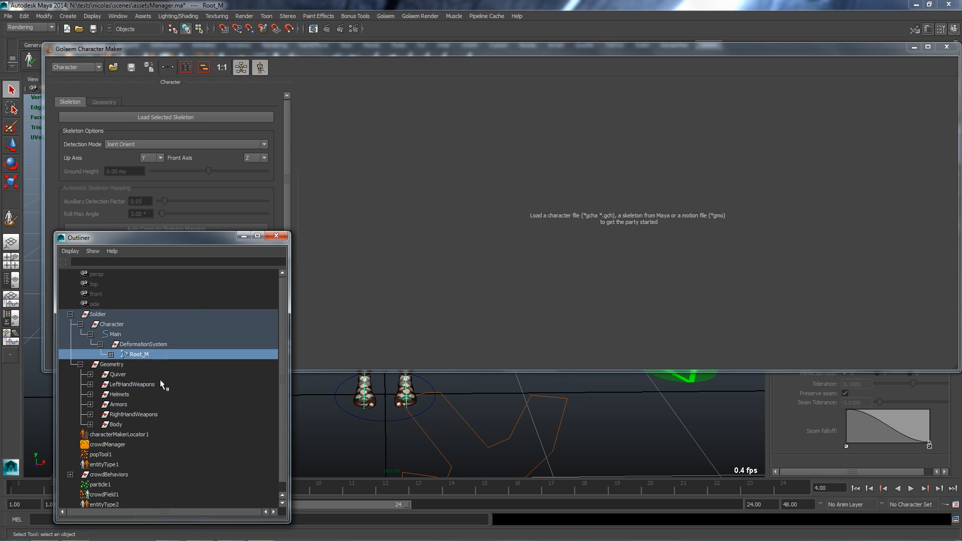
Load the selected skeleton with Y as up axis and Z as front axis, and compute its skeleton mapping automatically.
click(155, 116)
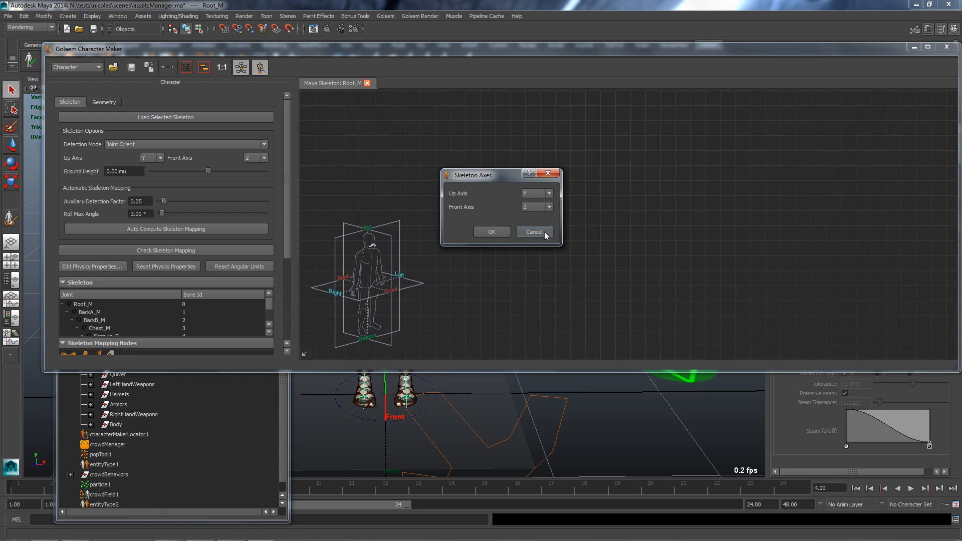
click(490, 232)
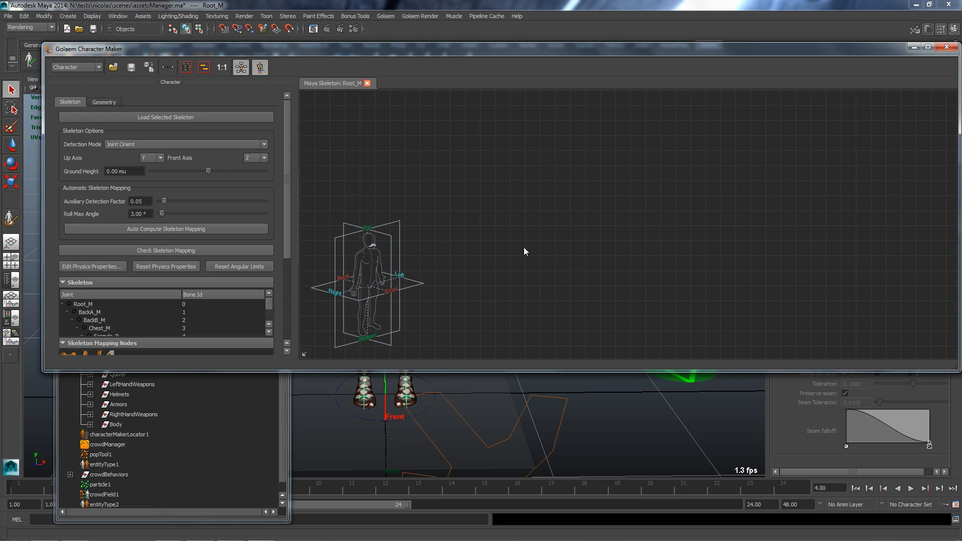
click(195, 229)
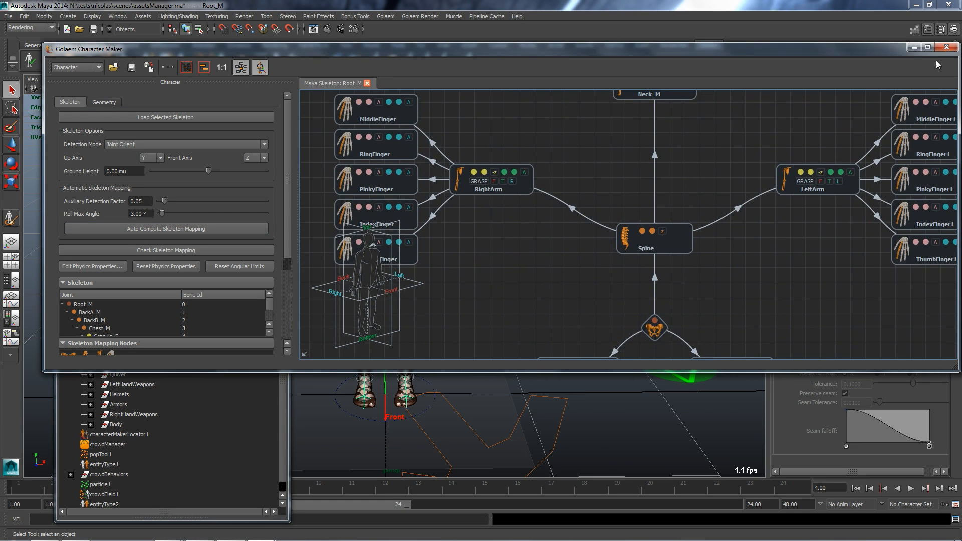
click(928, 47)
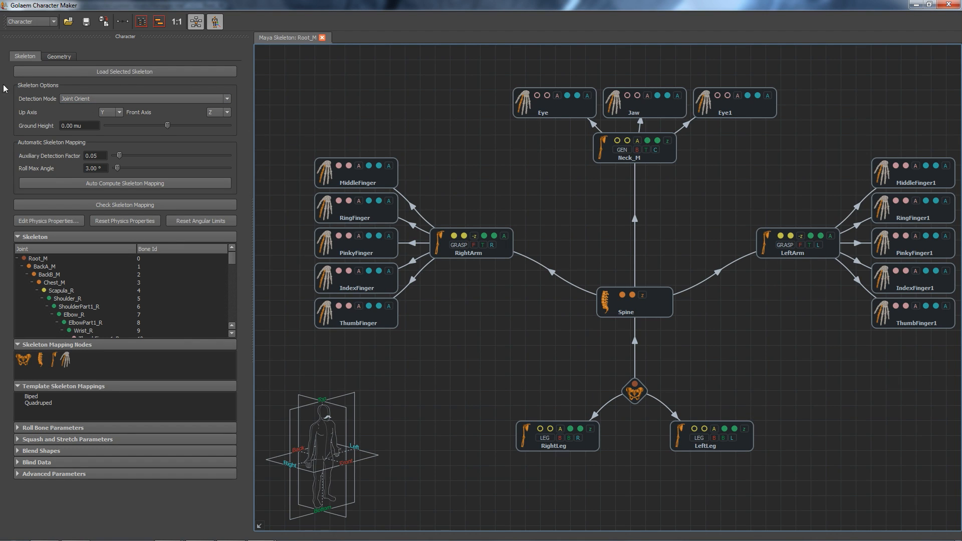
Switch the Character Maker from the skeleton mapping to the character's geometry setup.
click(65, 55)
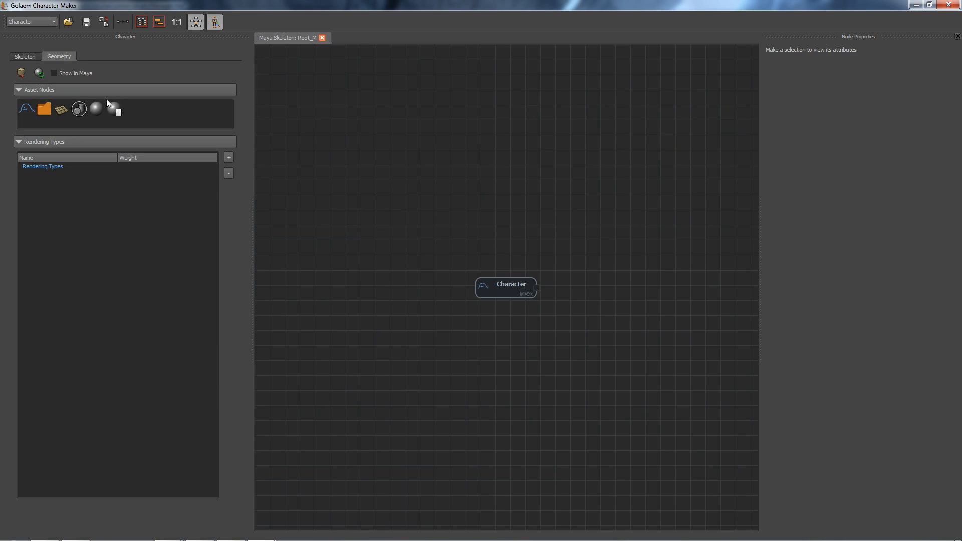
middle_drag(597, 400, 396, 380)
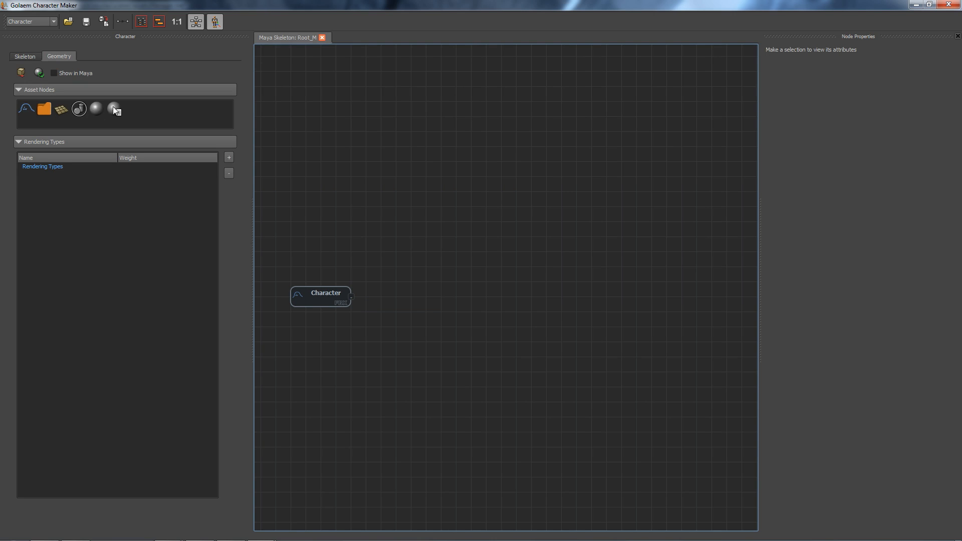
Try out an Asset Group, Mesh Asset, Shading Group, Shader Asset and shader attribute node in the graph and delete all five.
drag(44, 109, 408, 289)
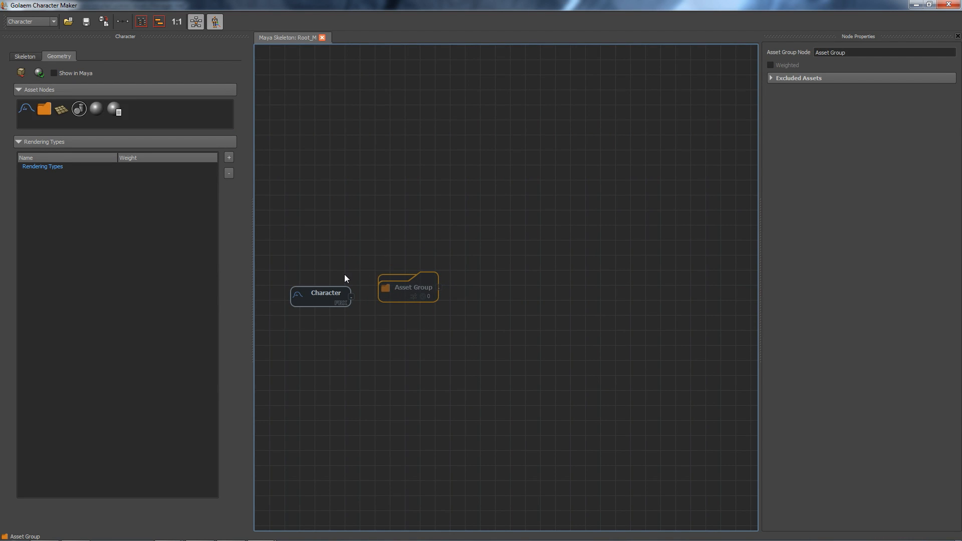
drag(61, 110, 481, 296)
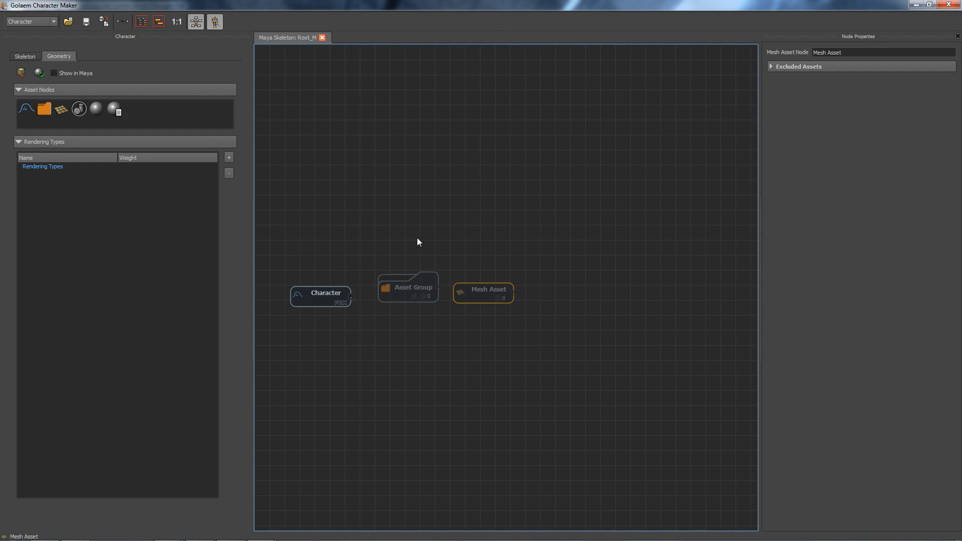
mouse_move(80, 116)
mouse_down()
mouse_move(507, 236)
mouse_move(576, 290)
mouse_move(554, 300)
mouse_up()
drag(97, 110, 646, 298)
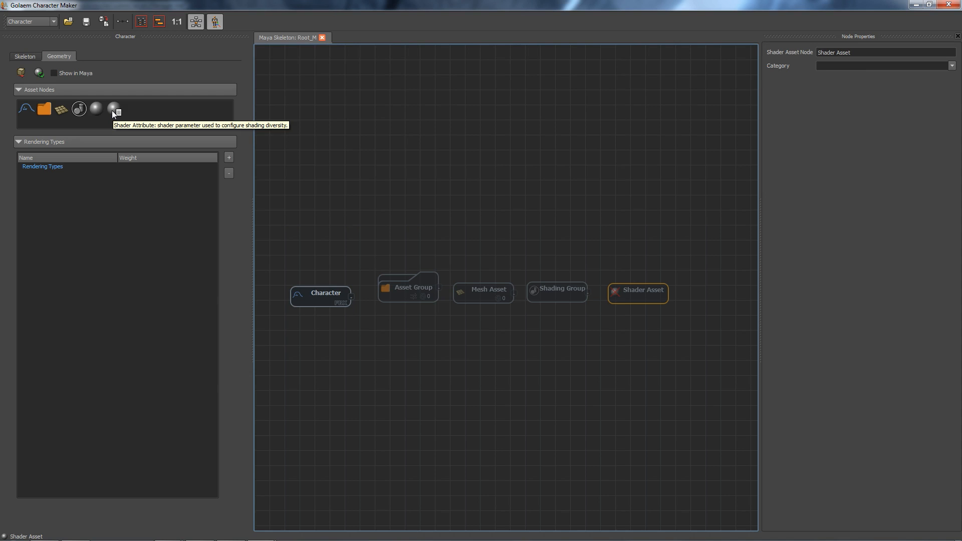
drag(112, 107, 645, 333)
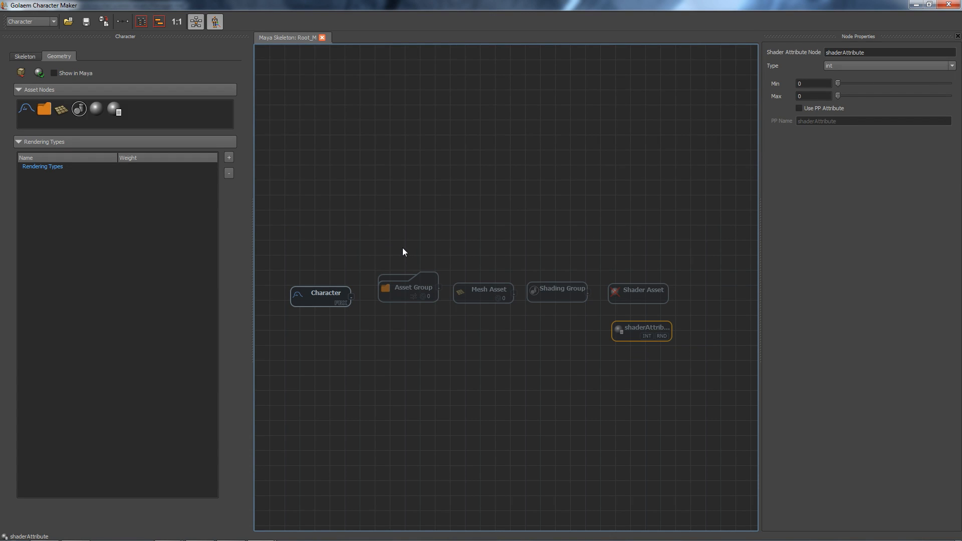
drag(399, 254, 706, 373)
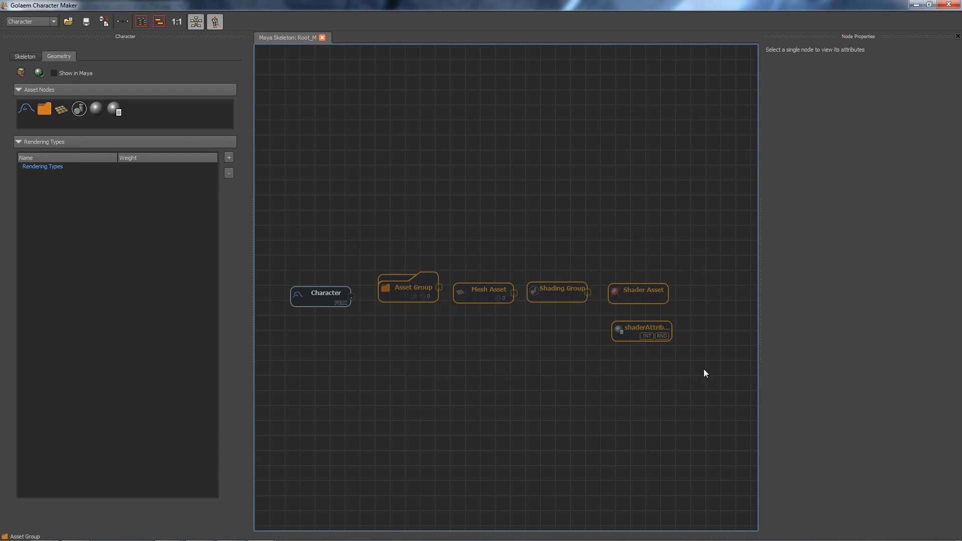
key(Delete)
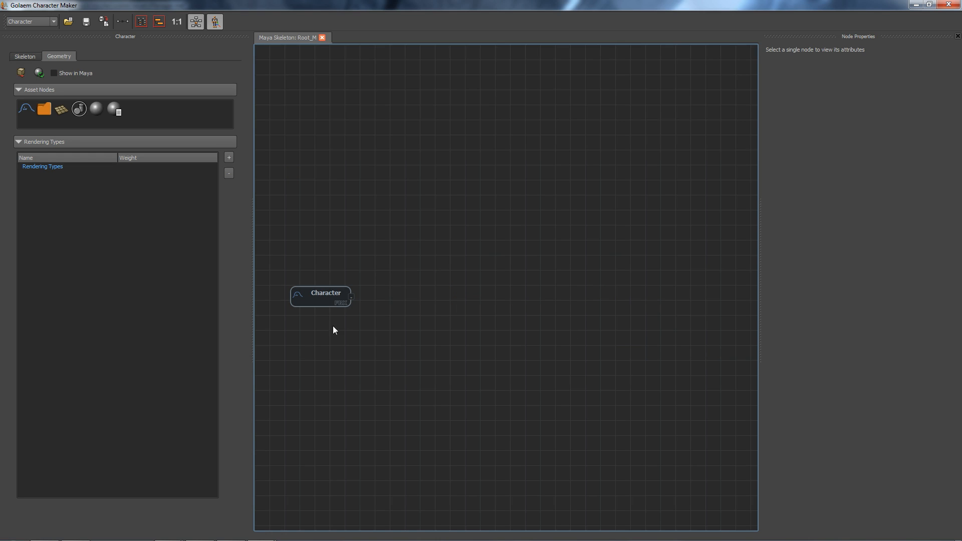
View the Character node's properties, place a trial Asset Group node beside it and delete that group.
click(314, 304)
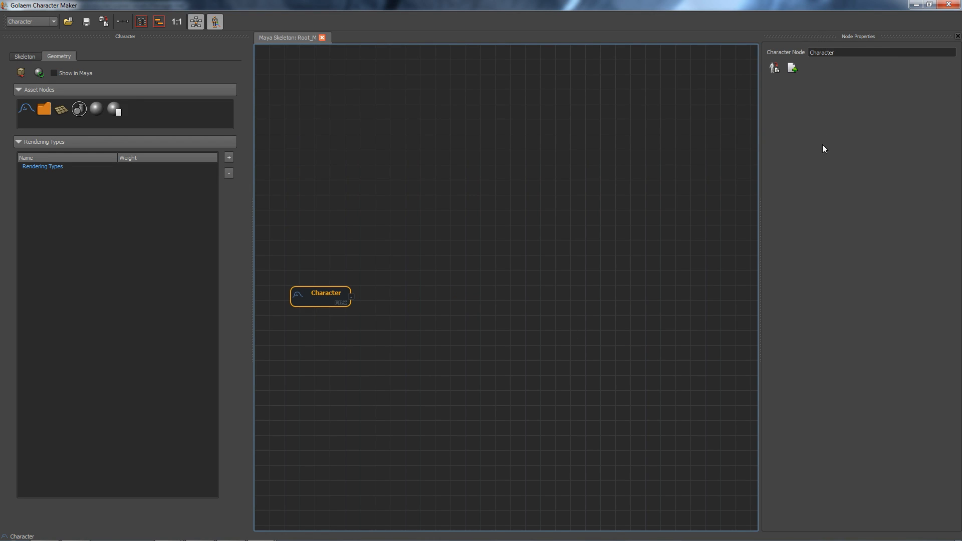
drag(45, 109, 449, 290)
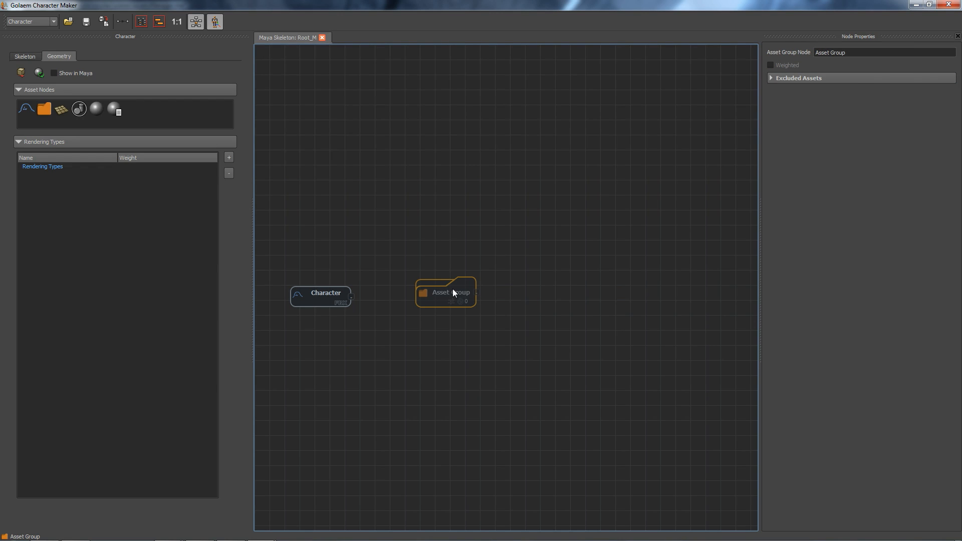
key(Delete)
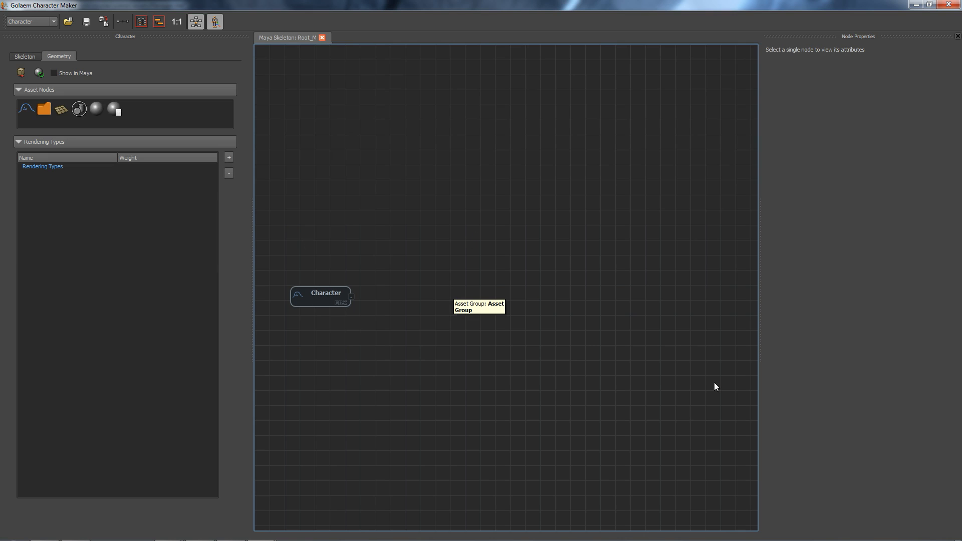
Return to the Maya scene and select the LightArmor group under Armors in the Outliner.
click(916, 6)
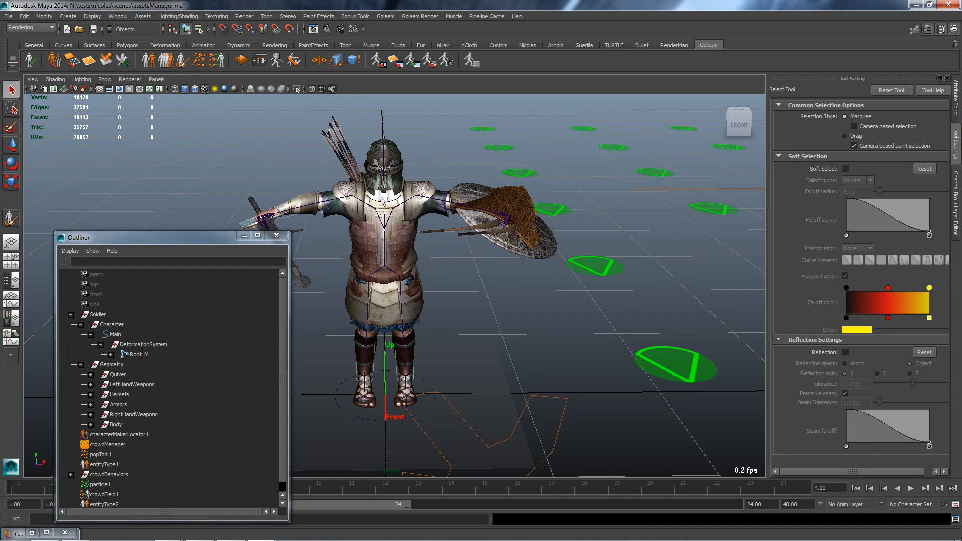
click(90, 406)
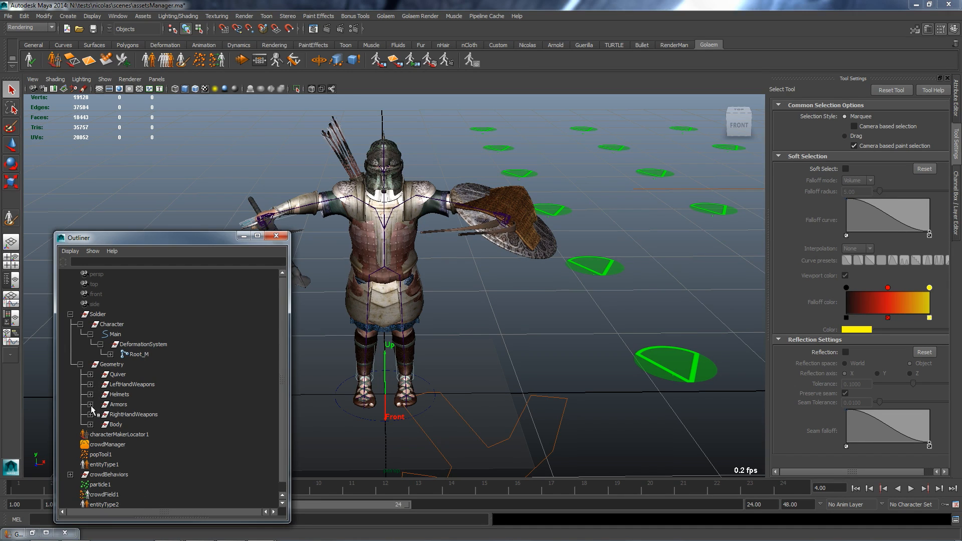
click(90, 405)
click(120, 414)
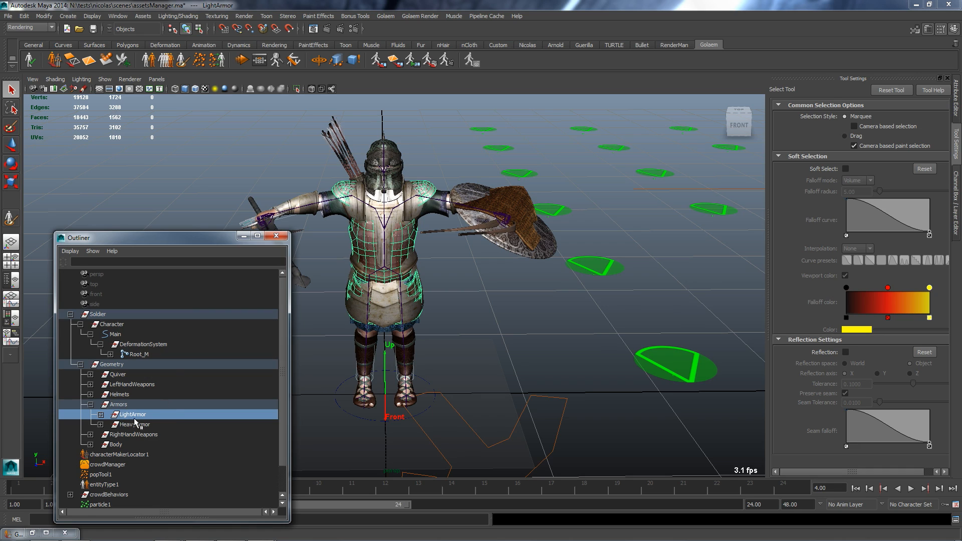
Examine the individual meshes of the LightArmor group, from the cuirass and shoulders to the fabrics and tassets.
click(101, 414)
click(153, 425)
click(157, 434)
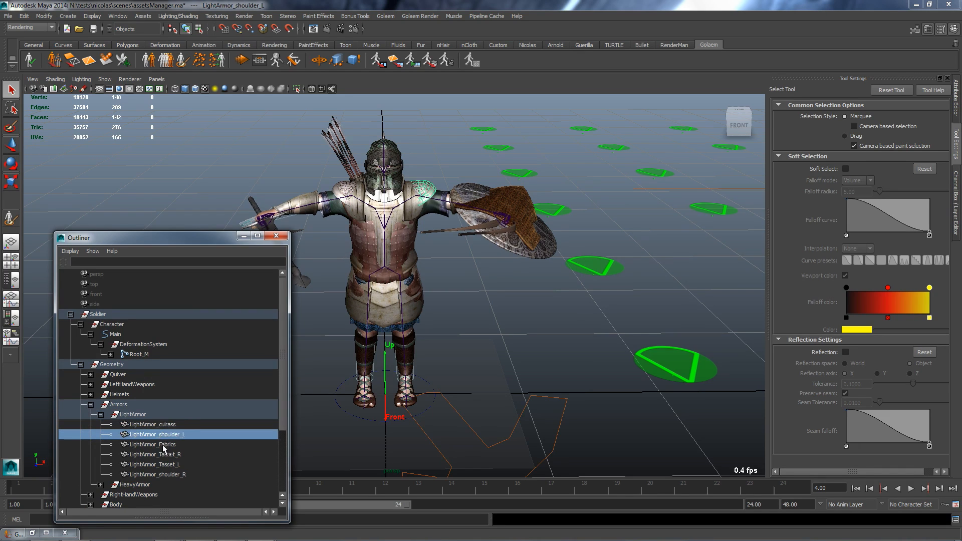
key(Down)
key(Down)
key(Down)
key(Down)
key(Up)
key(Up)
key(Up)
key(Up)
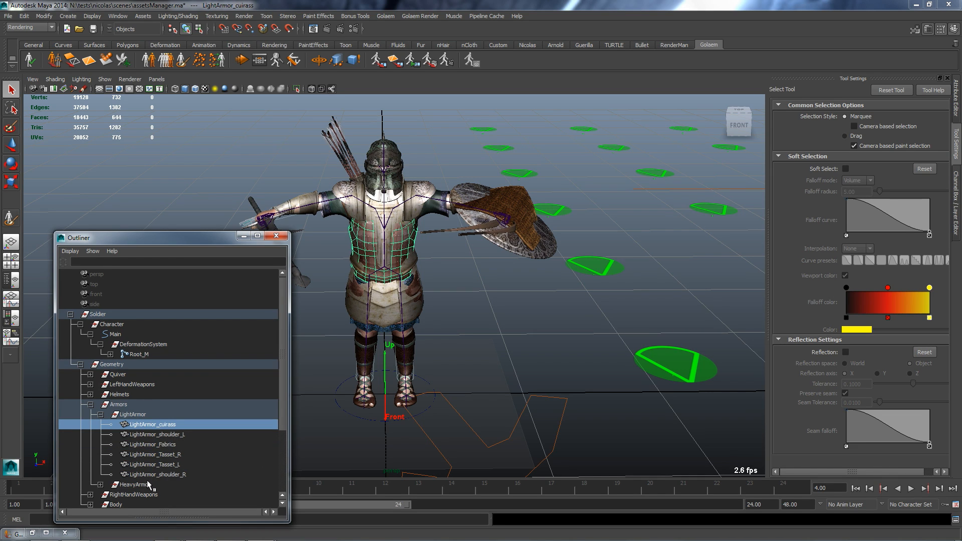
Collapse the LightArmor group and compare the geometry of LightArmor, HeavyArmor and the whole Armors group in the viewport.
click(134, 415)
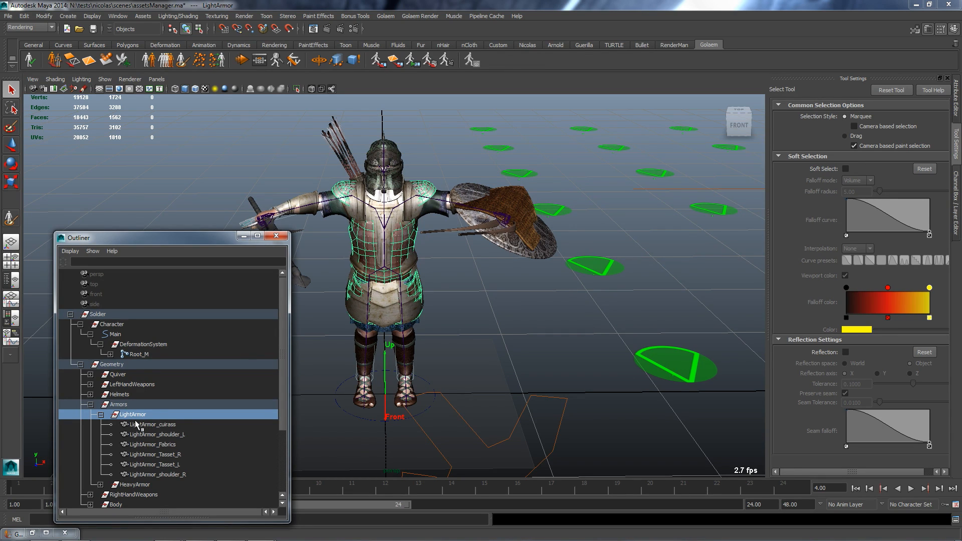
click(101, 416)
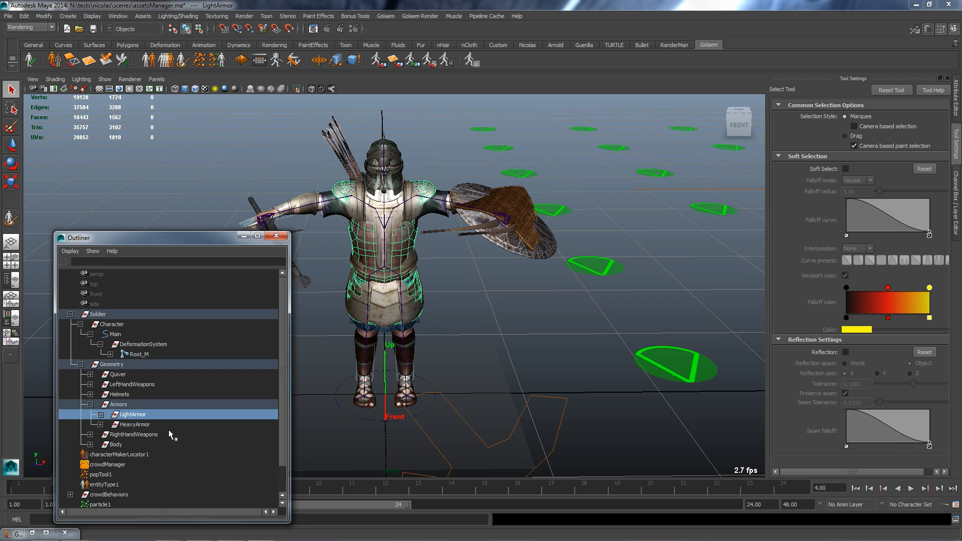
click(118, 405)
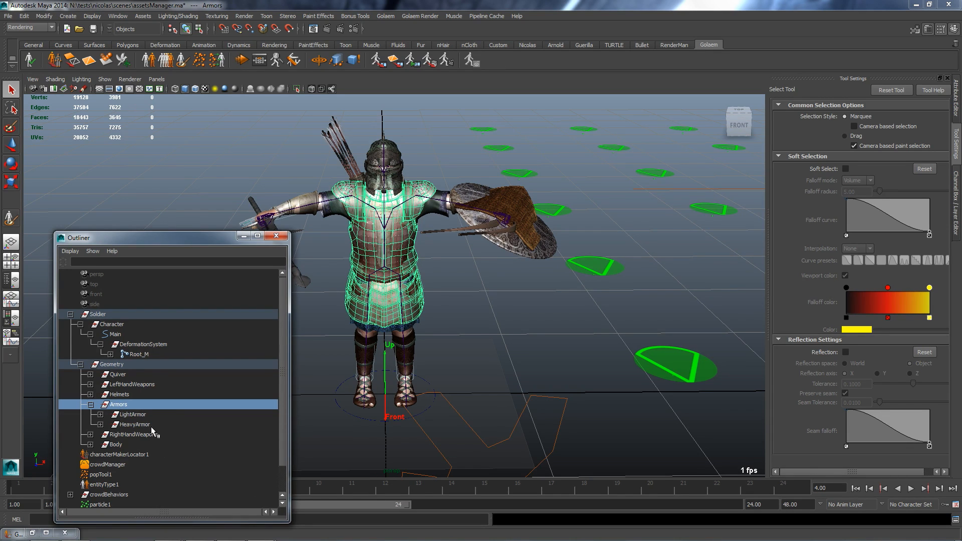
click(133, 415)
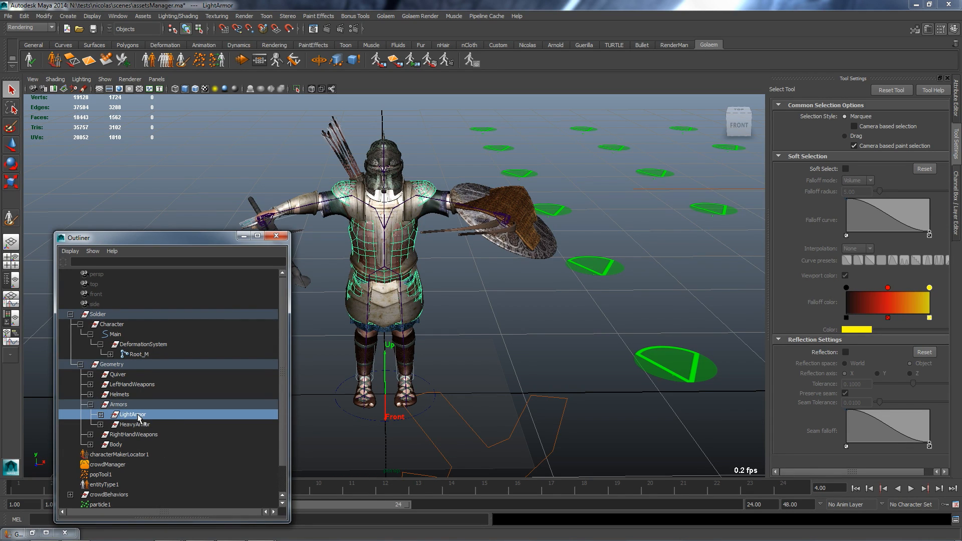
click(134, 425)
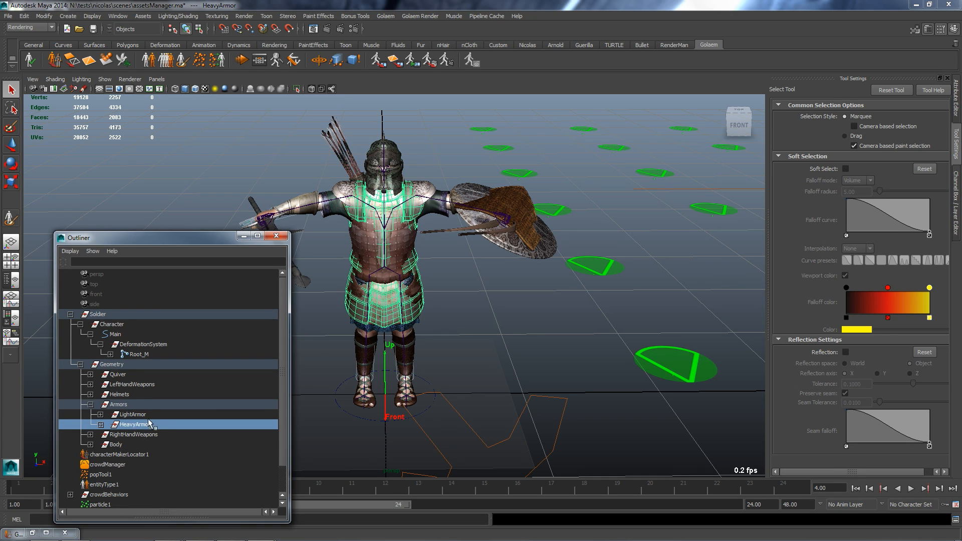
click(140, 416)
click(139, 424)
click(138, 415)
click(138, 424)
click(138, 415)
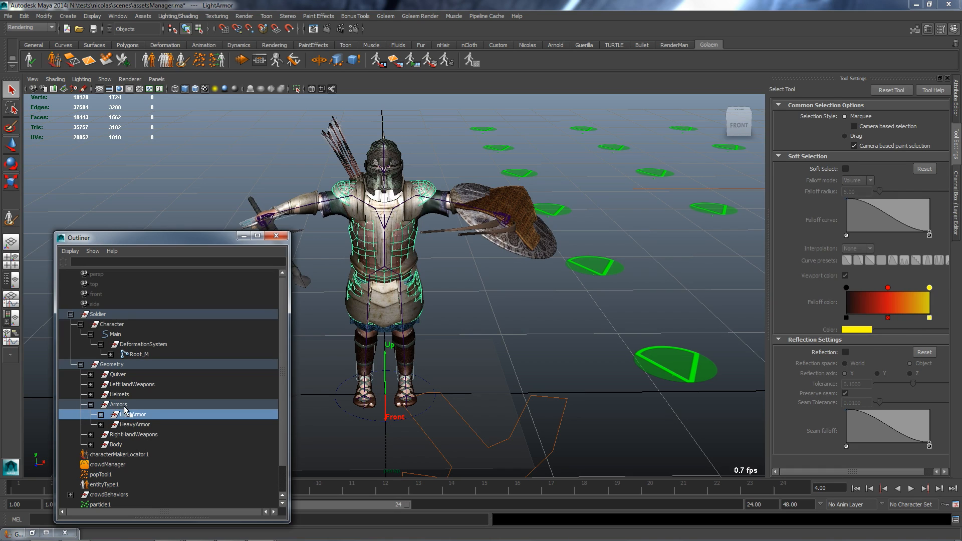
click(126, 405)
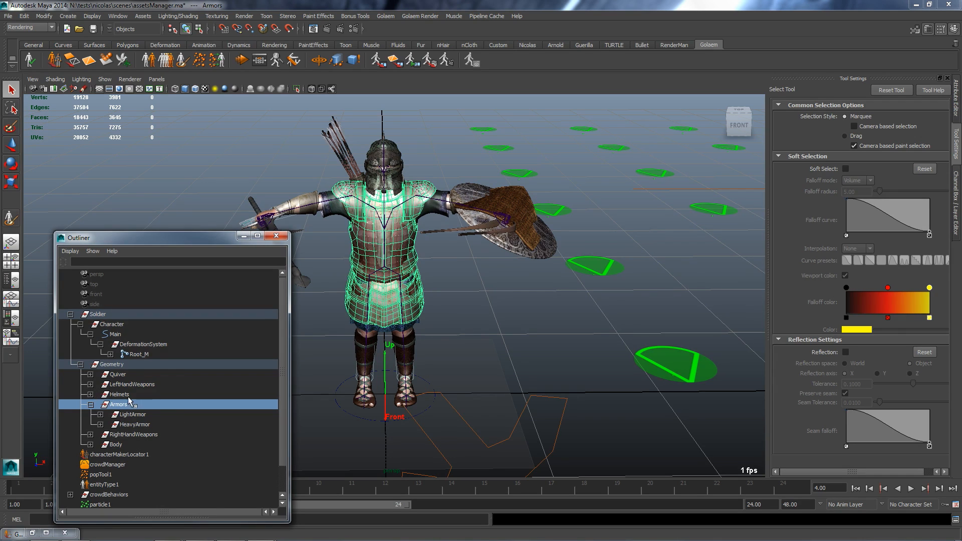
Expand the Helmets group and examine Helmet1, Helmet2 and Helmet3 on the soldier's head.
click(126, 395)
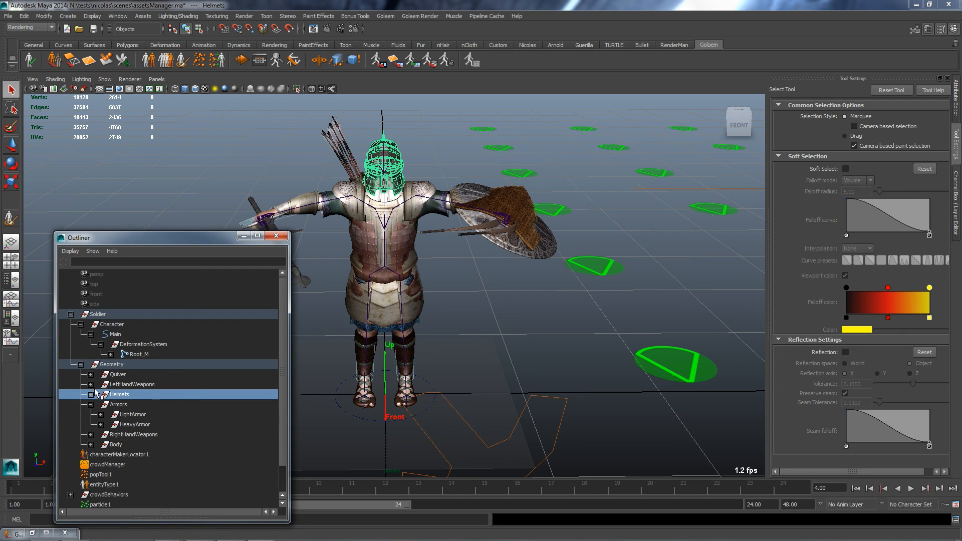
click(90, 394)
click(129, 414)
click(129, 404)
click(130, 415)
click(129, 423)
click(130, 406)
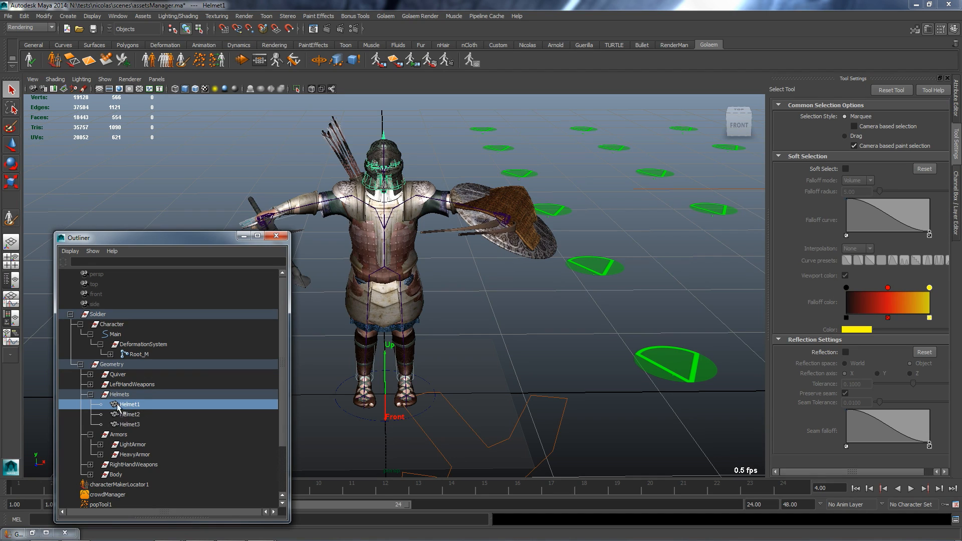
click(128, 416)
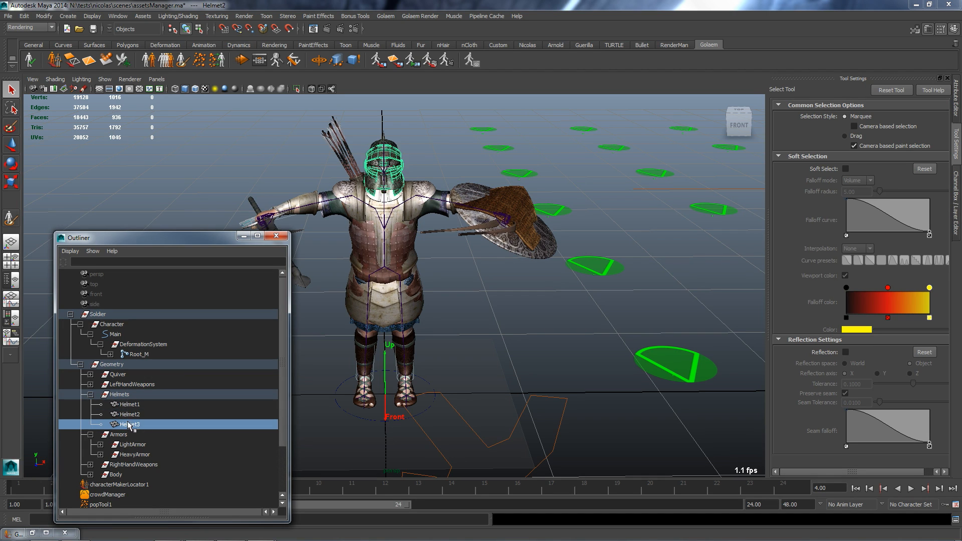
click(131, 423)
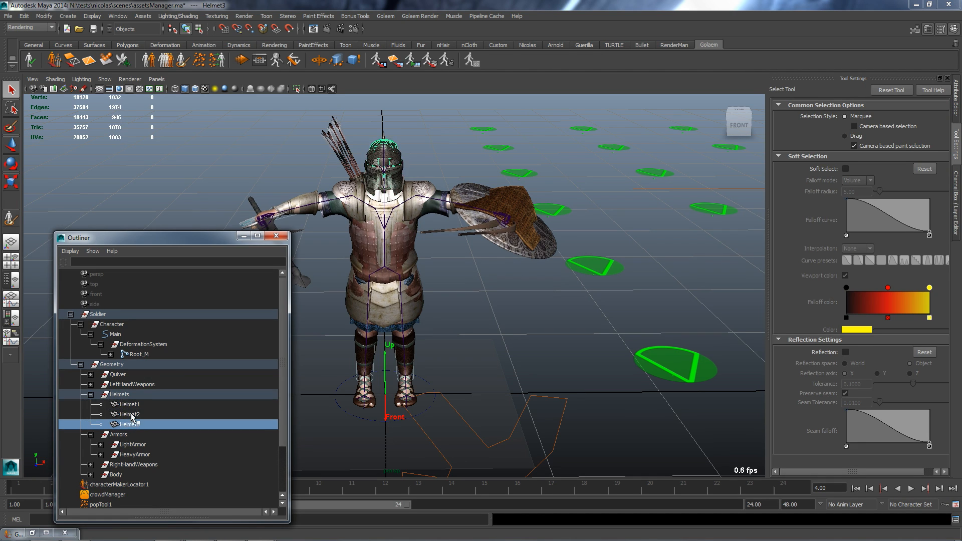
click(131, 415)
click(134, 406)
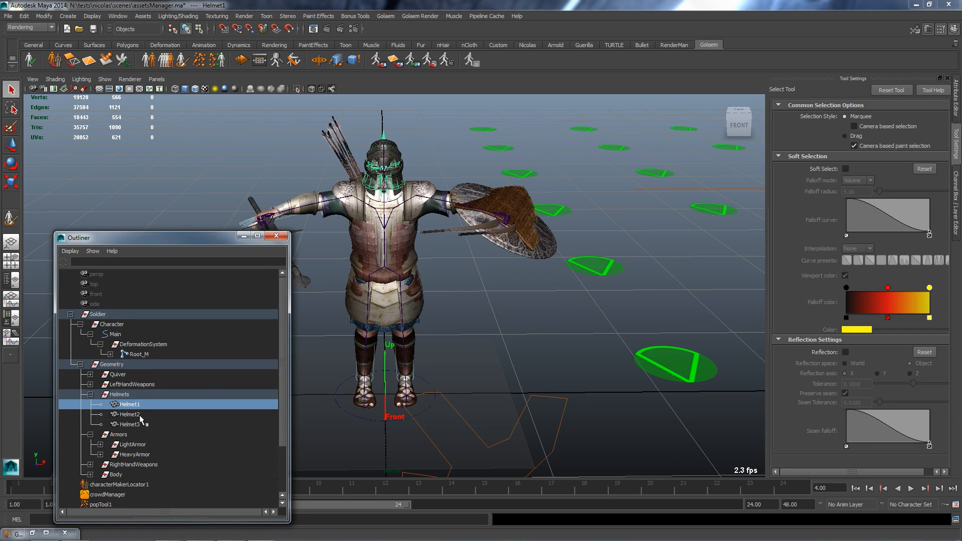
click(120, 396)
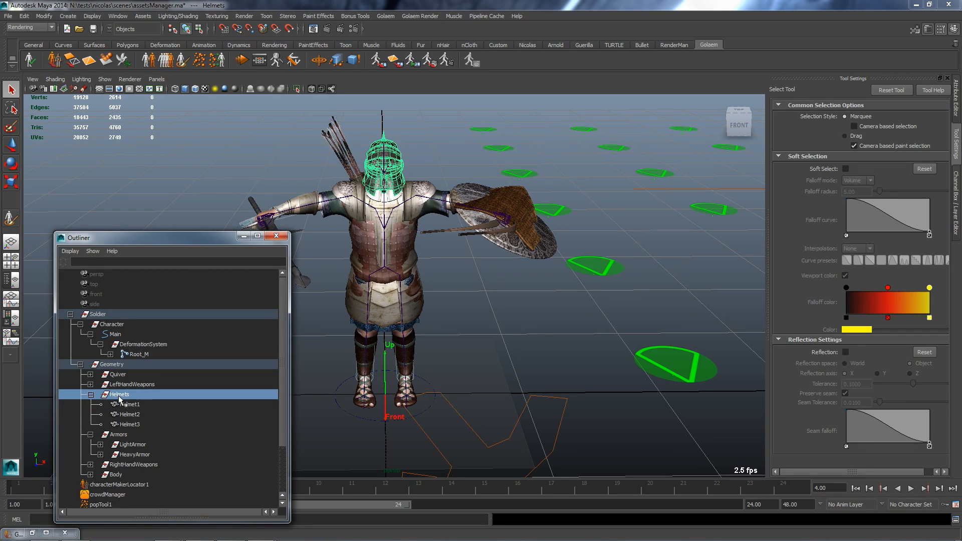
Examine the swords and spear in the LeftHandWeapons group, moving the Outliner clear of the soldier's weapon hand.
click(91, 384)
click(146, 396)
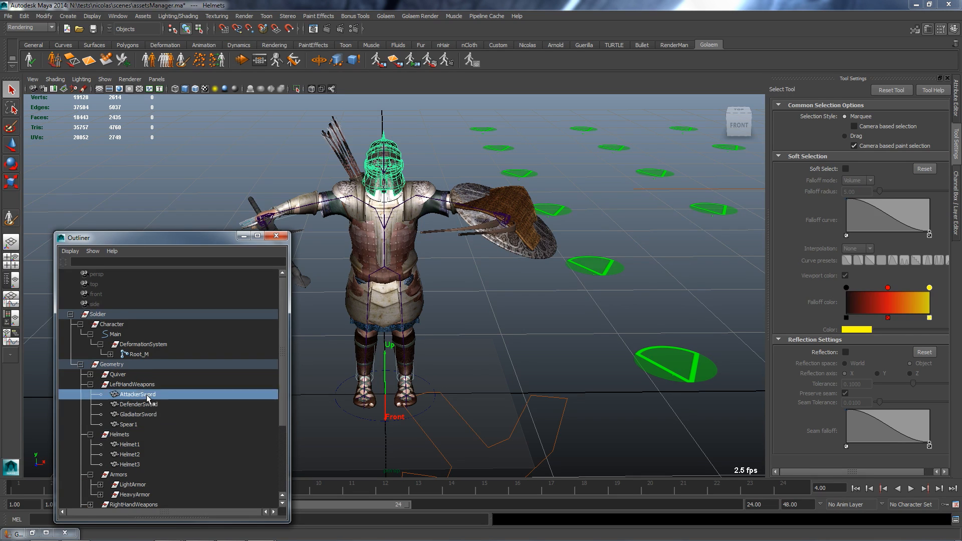
click(149, 406)
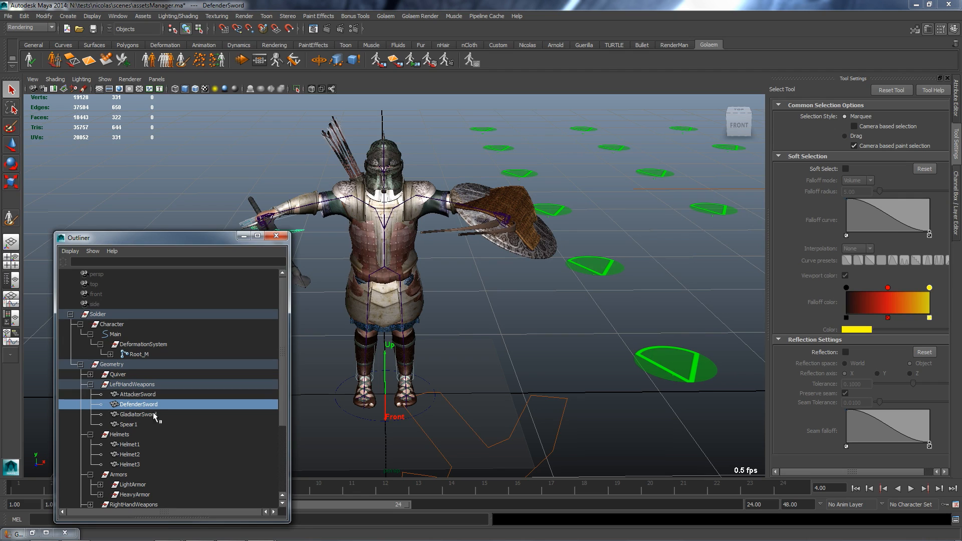
click(146, 394)
drag(201, 238, 571, 128)
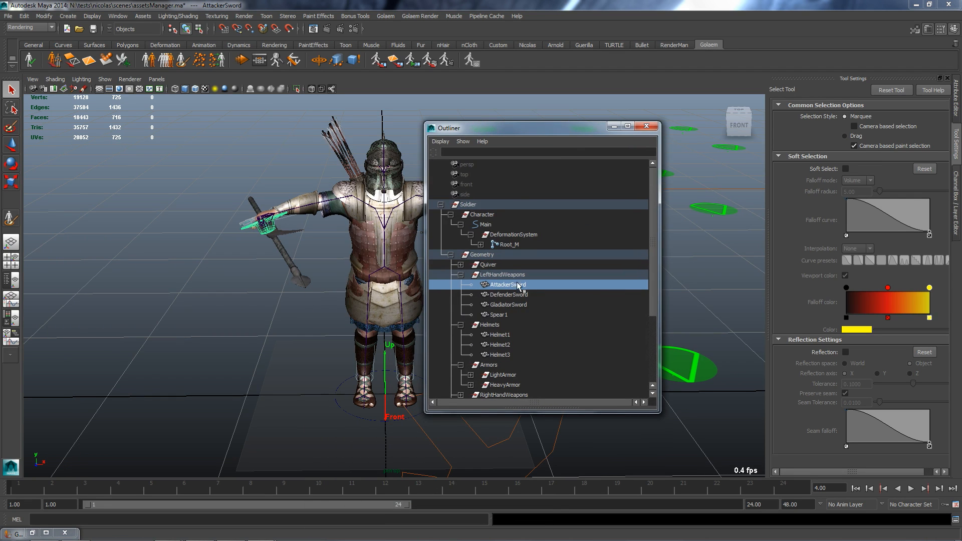
click(514, 297)
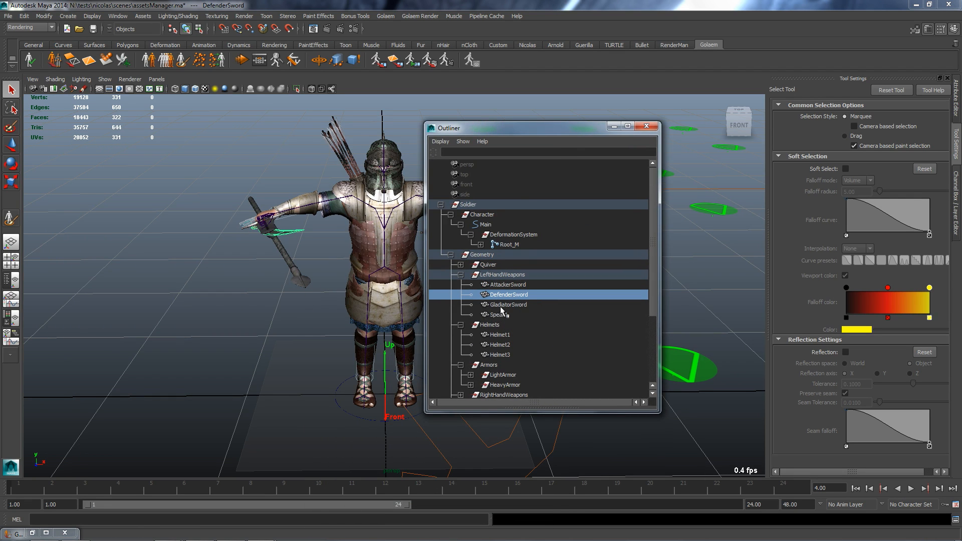
click(504, 305)
click(503, 316)
click(501, 276)
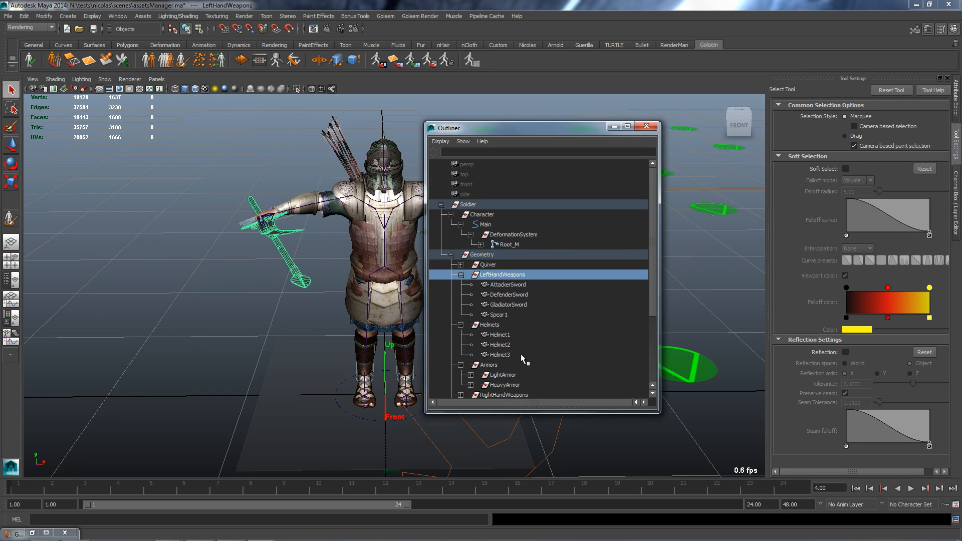
Inspect the RightHandWeapons and Body groups on the soldier.
scroll(526, 341, down, 4)
click(504, 296)
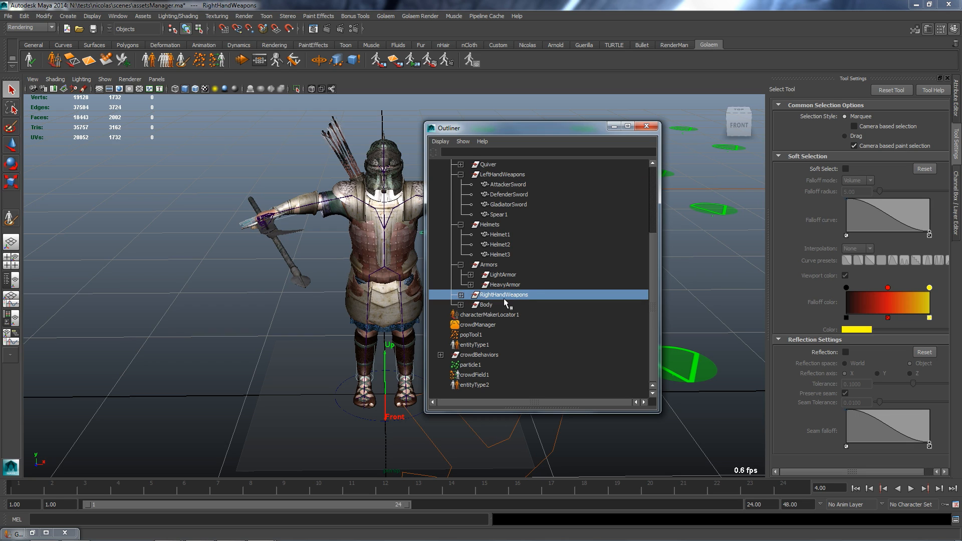
click(491, 307)
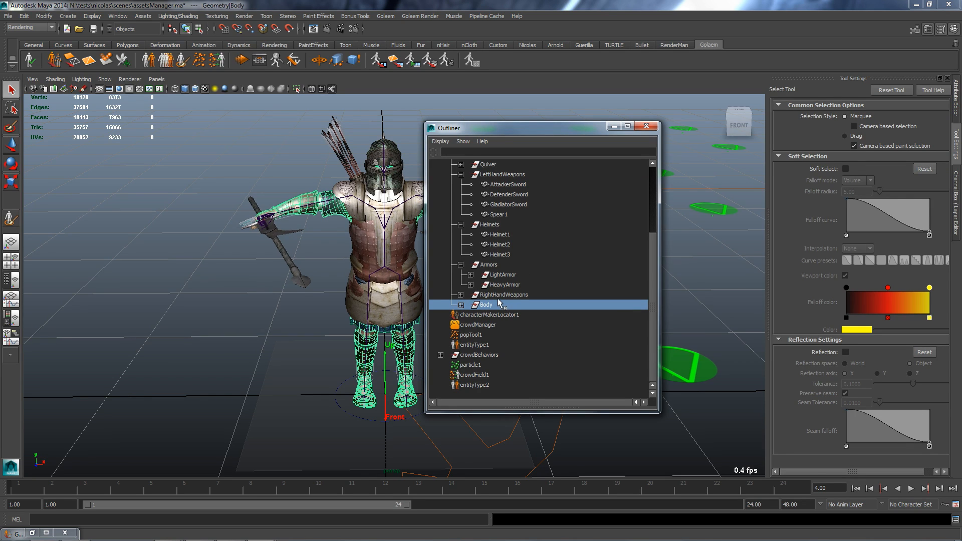
Collapse the expanded geometry subgroups, select all groups from Quiver through Body, and bring up the Golaem Character Maker.
scroll(515, 301, up, 4)
click(461, 275)
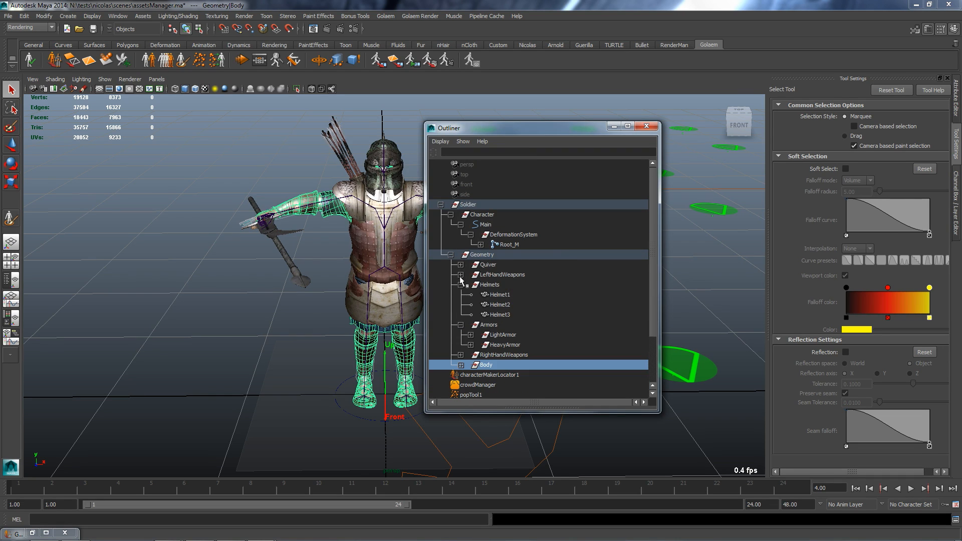
click(461, 285)
click(461, 295)
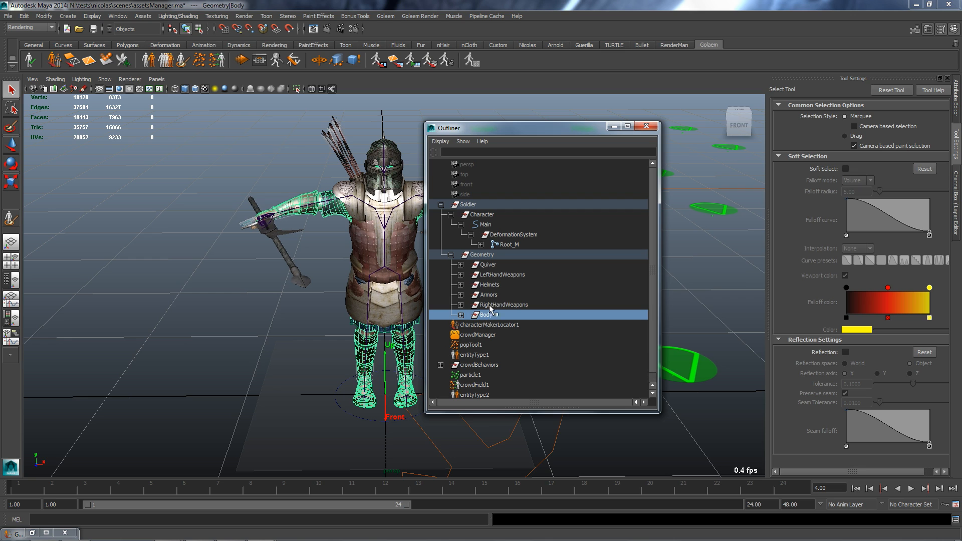
shift+click(487, 265)
click(55, 61)
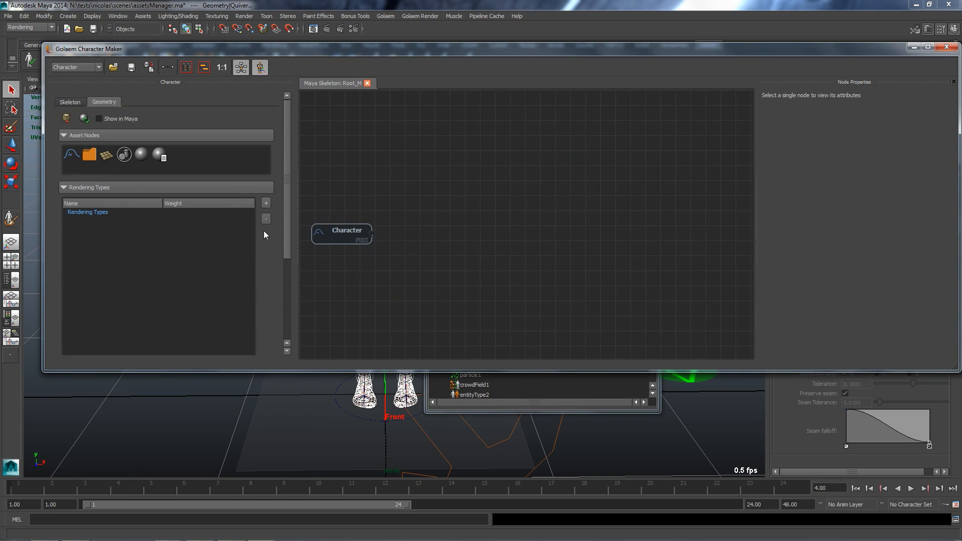
Try connecting an Asset Group and a Mesh Asset in a chain after the Character node, and delete both.
click(319, 233)
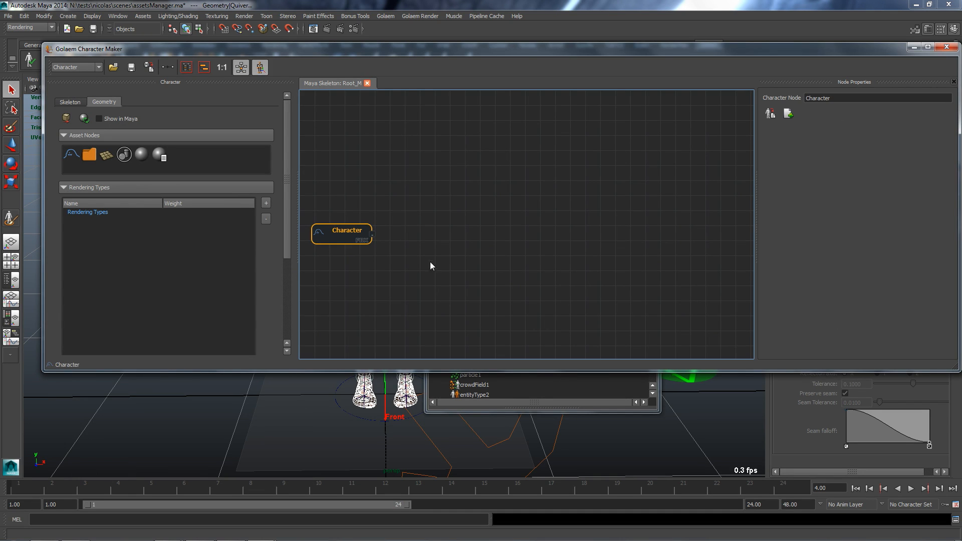
drag(89, 159, 461, 231)
drag(373, 233, 416, 231)
drag(107, 155, 511, 205)
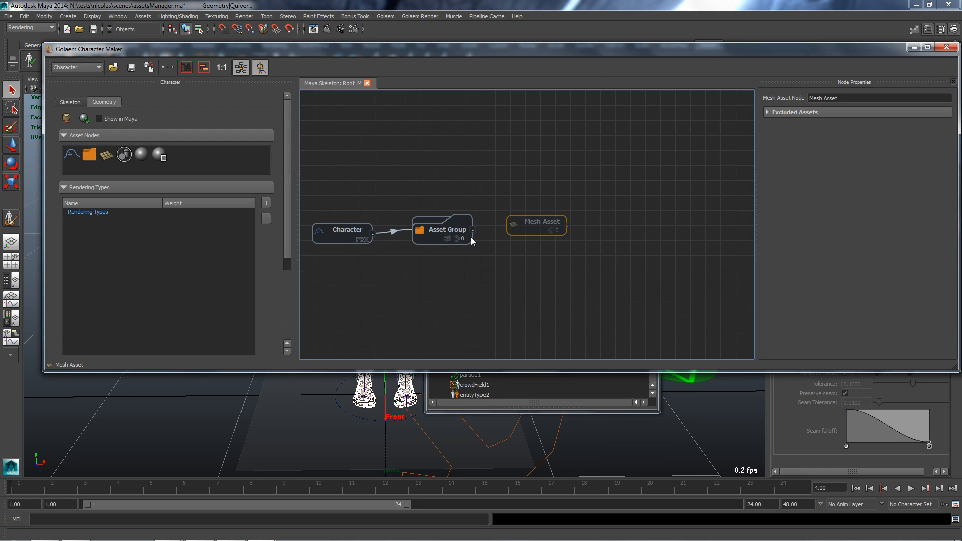
drag(473, 233, 524, 230)
drag(441, 187, 535, 249)
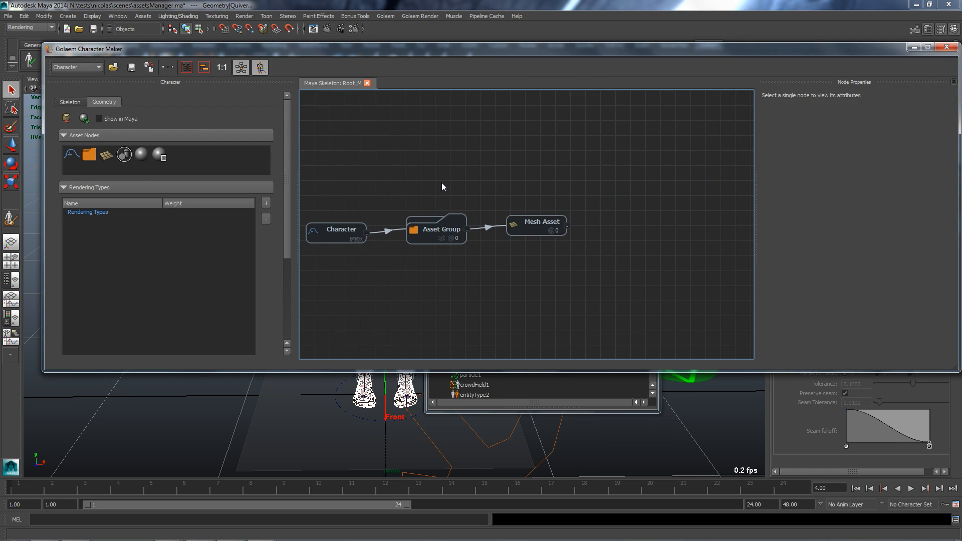
key(Delete)
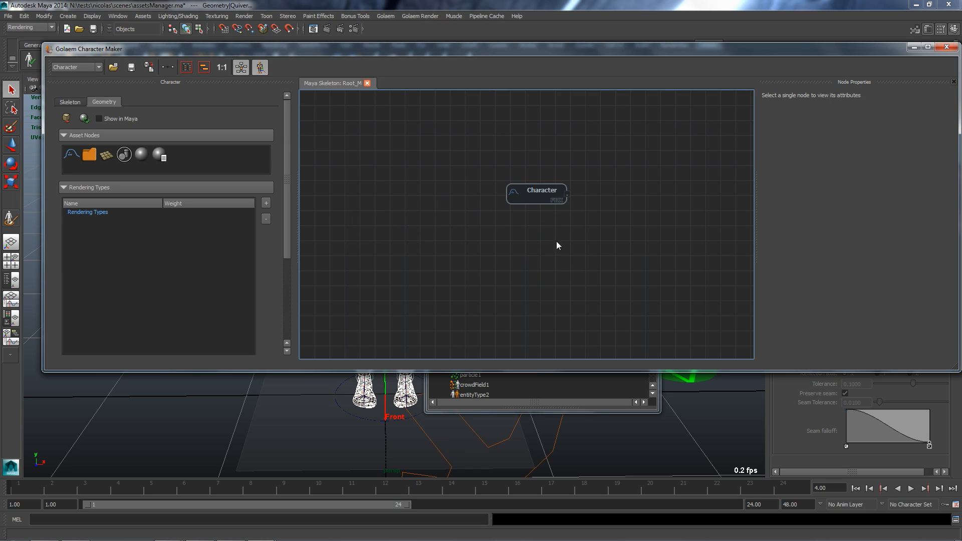
Generate asset nodes under Character from the selected Maya geometry groups and view the graph in the maximized Character Maker.
drag(549, 199, 380, 245)
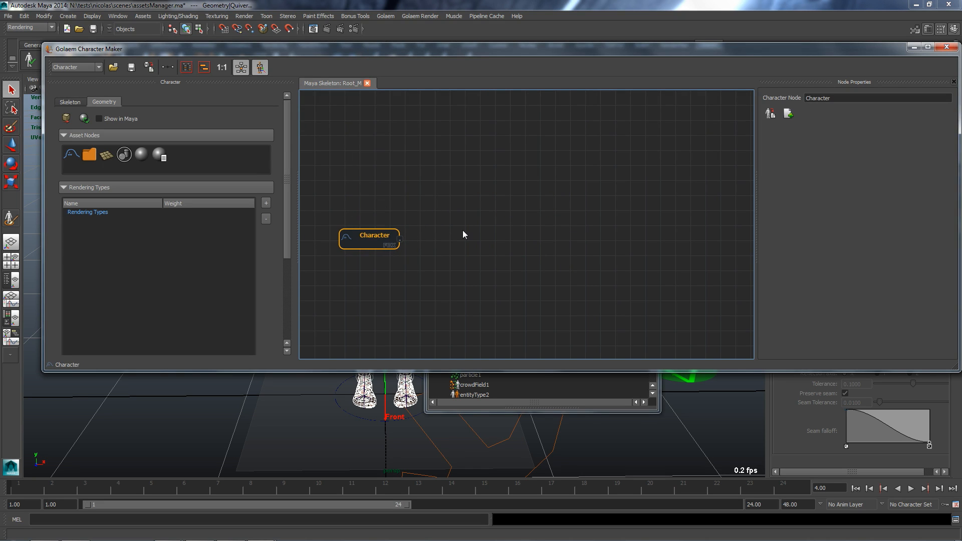
click(63, 120)
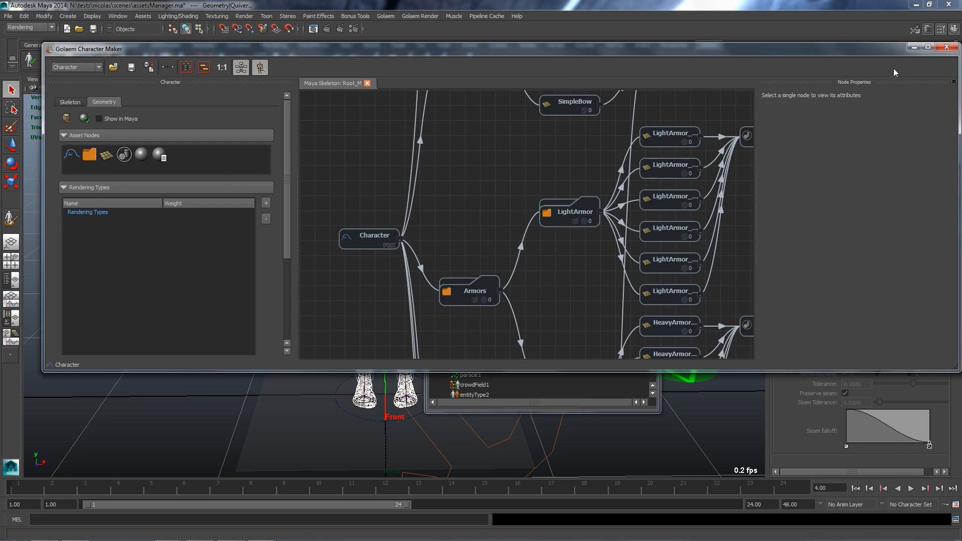
click(928, 47)
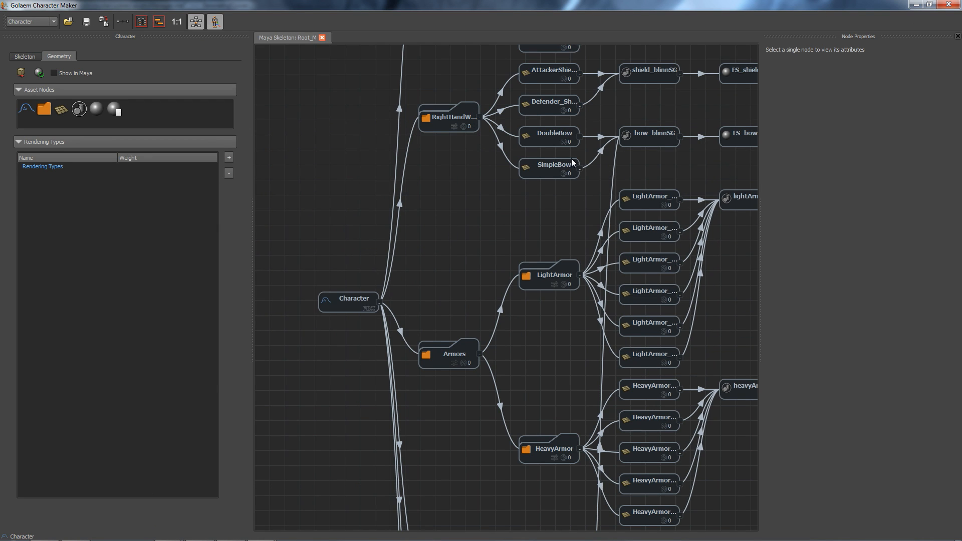
middle_drag(613, 170, 465, 238)
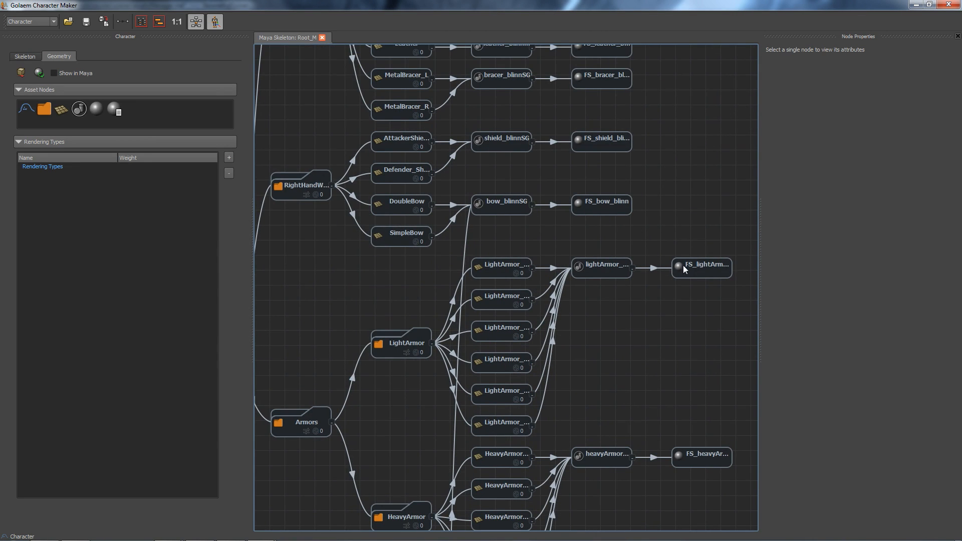
middle_drag(326, 326, 455, 214)
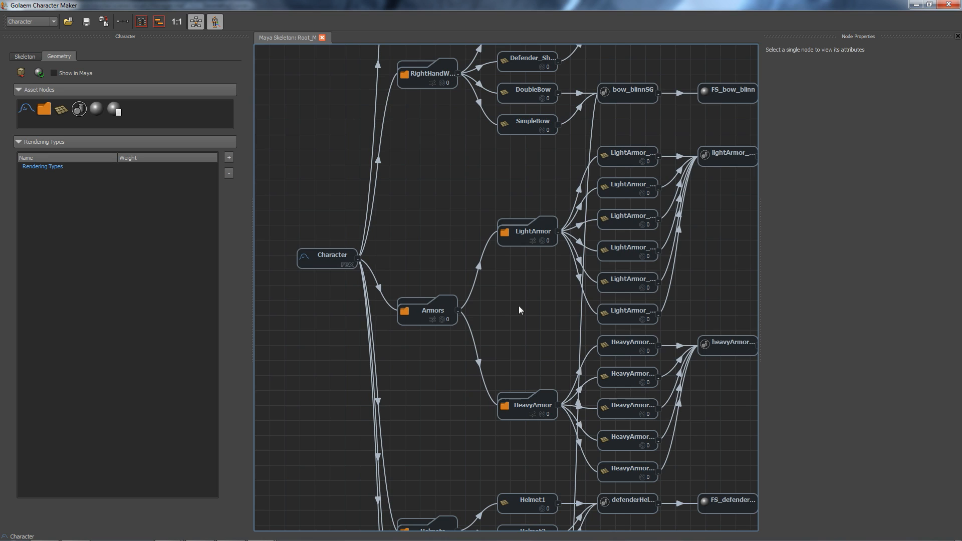
Try moving the LightArmor, Armors and HeavyArmor nodes with automatic node layout off, and turn automatic layout back on.
click(197, 26)
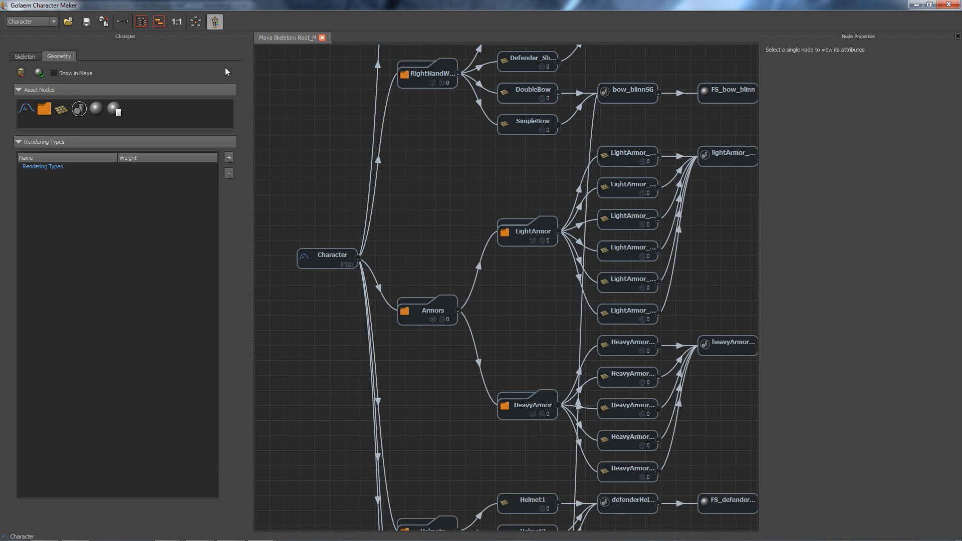
drag(524, 237, 524, 280)
drag(436, 307, 467, 353)
drag(544, 404, 459, 429)
click(200, 25)
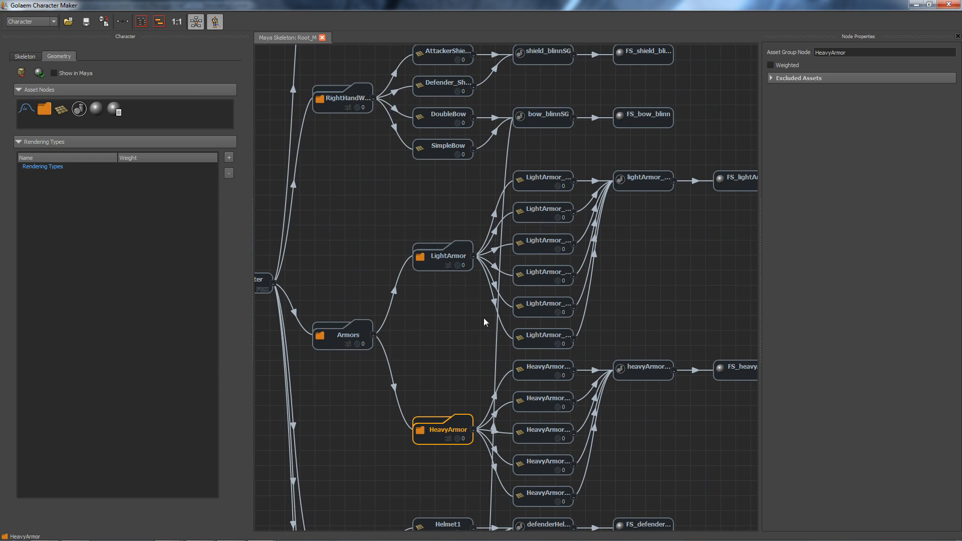
middle_drag(441, 327, 565, 352)
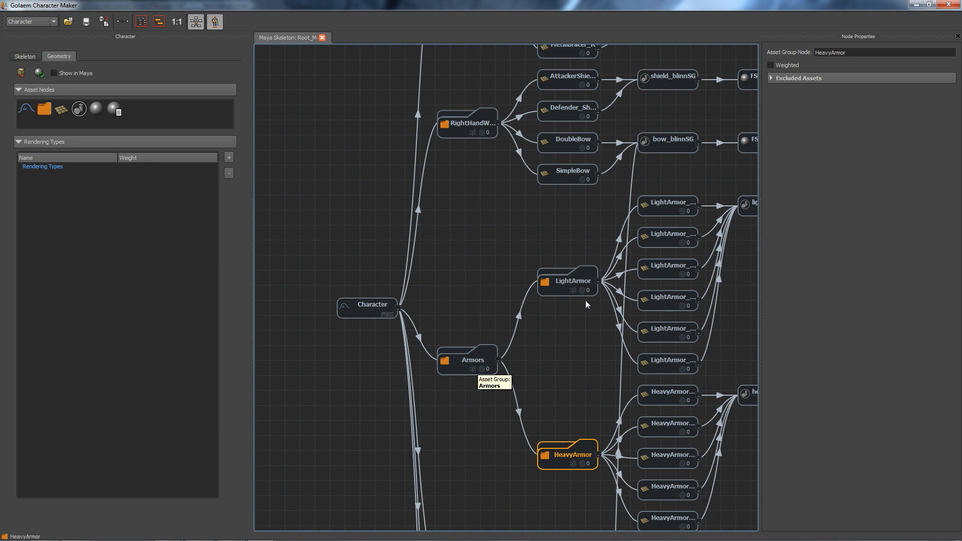
Try collapsing the LightArmor branch, and expand it again.
click(559, 290)
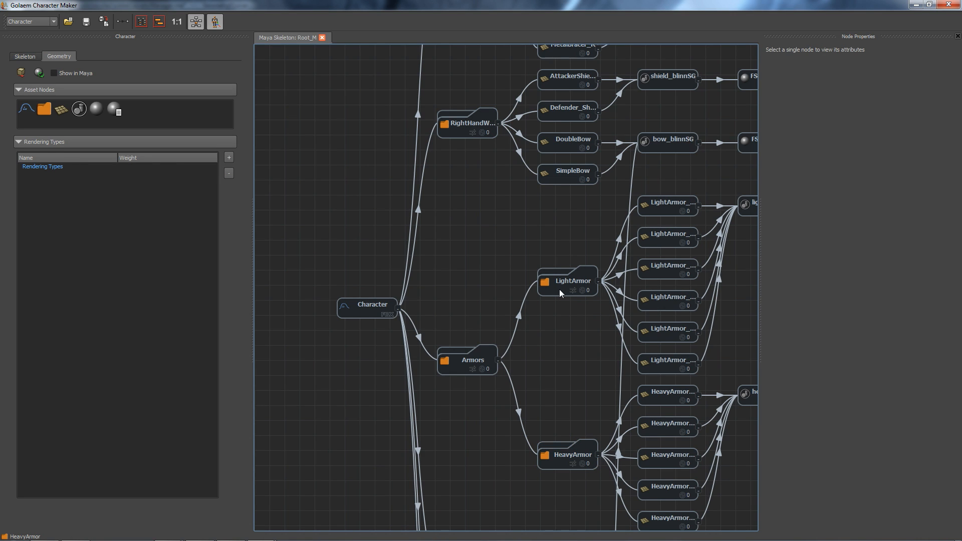
double_click(559, 290)
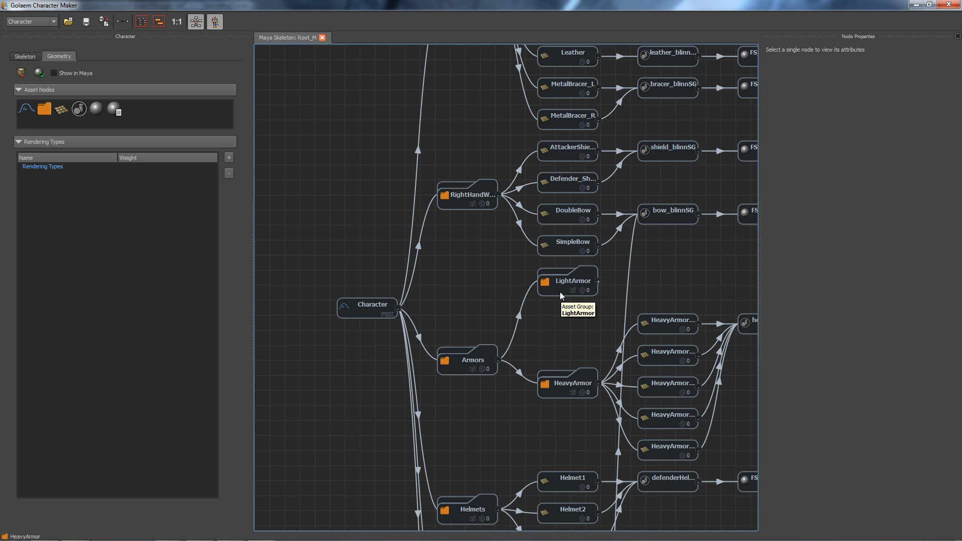
double_click(560, 292)
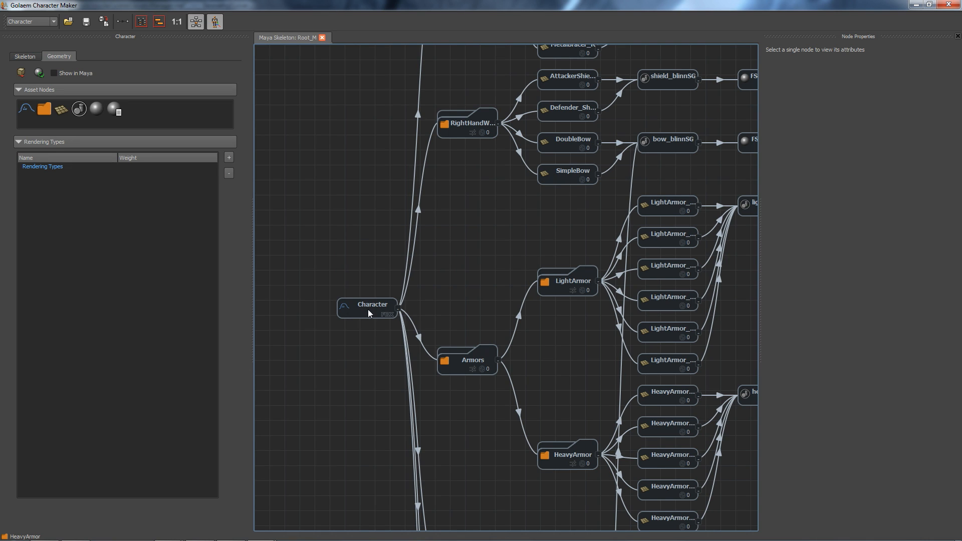
Collapse the node graph level by level down to the six asset groups directly under Character.
key(minus)
key(minus)
key(minus)
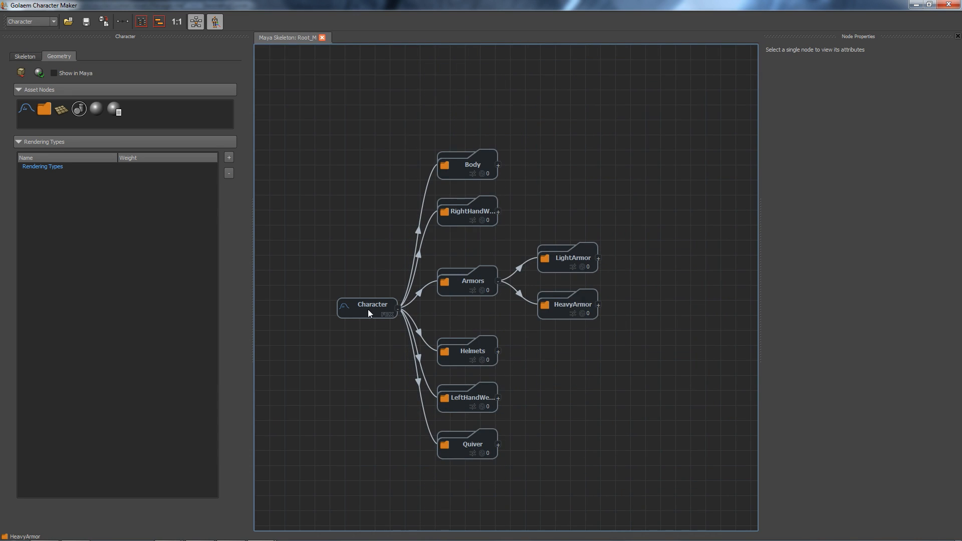
key(minus)
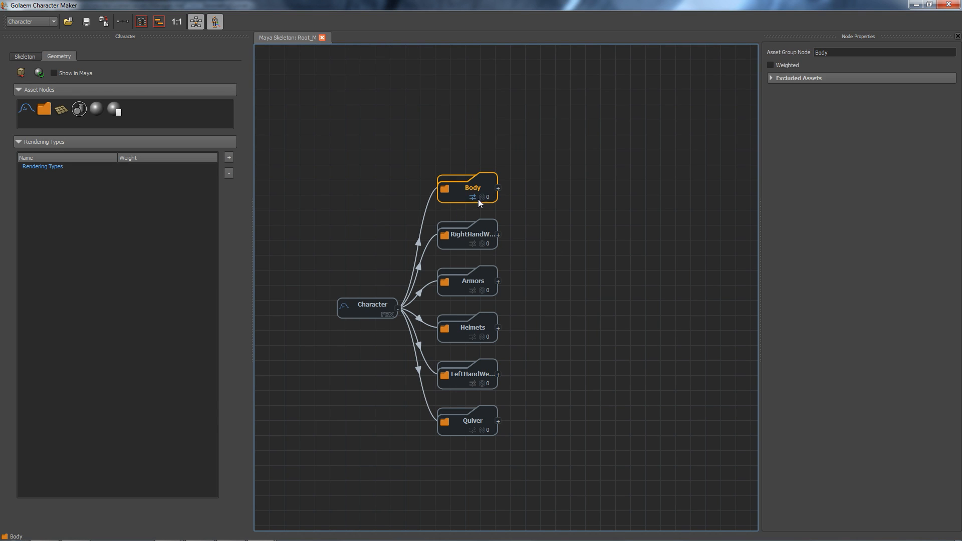
Review the RightHandWeapons, Armors, Helmets, LeftHandWeapons and Quiver asset groups one after another.
click(476, 232)
click(485, 276)
click(490, 326)
click(485, 371)
click(489, 421)
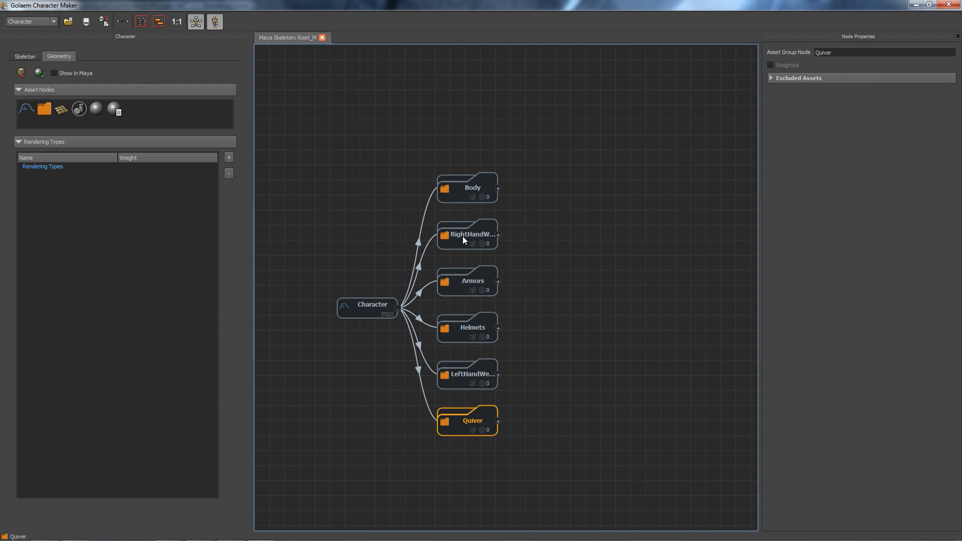
Shrink the Character Maker window to compare its asset groups with the Maya Outliner's geometry groups, and maximize it again.
drag(374, 5, 804, 295)
click(516, 128)
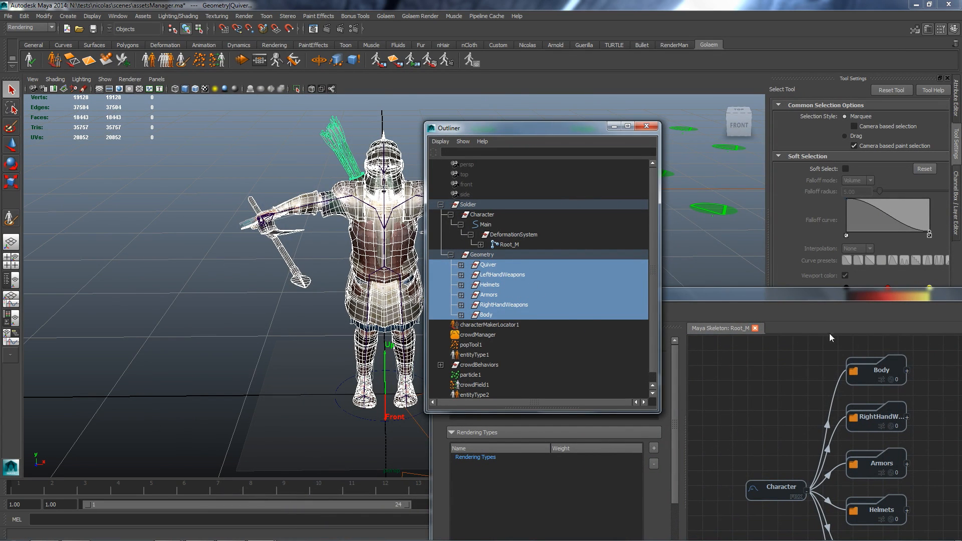
drag(798, 296, 574, 190)
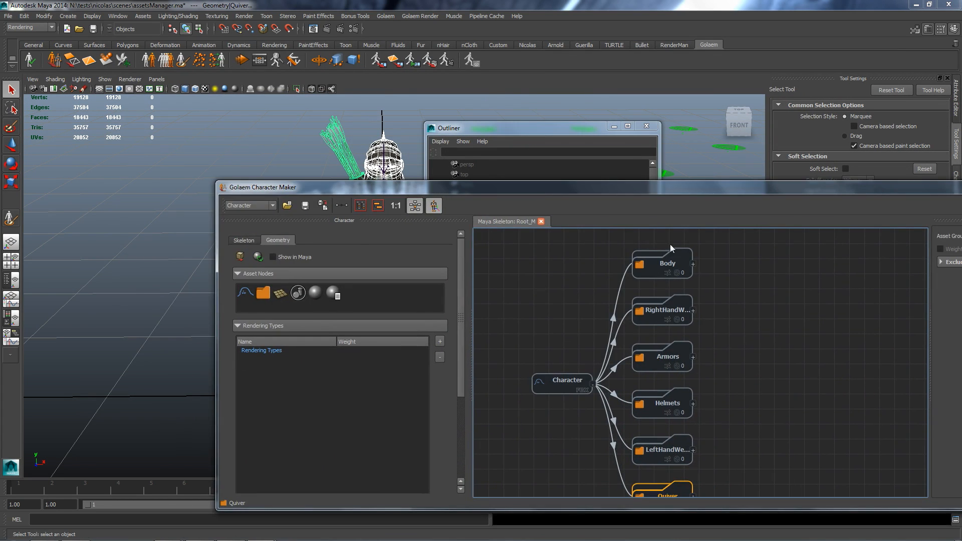
drag(903, 189, 772, 168)
drag(876, 169, 825, 161)
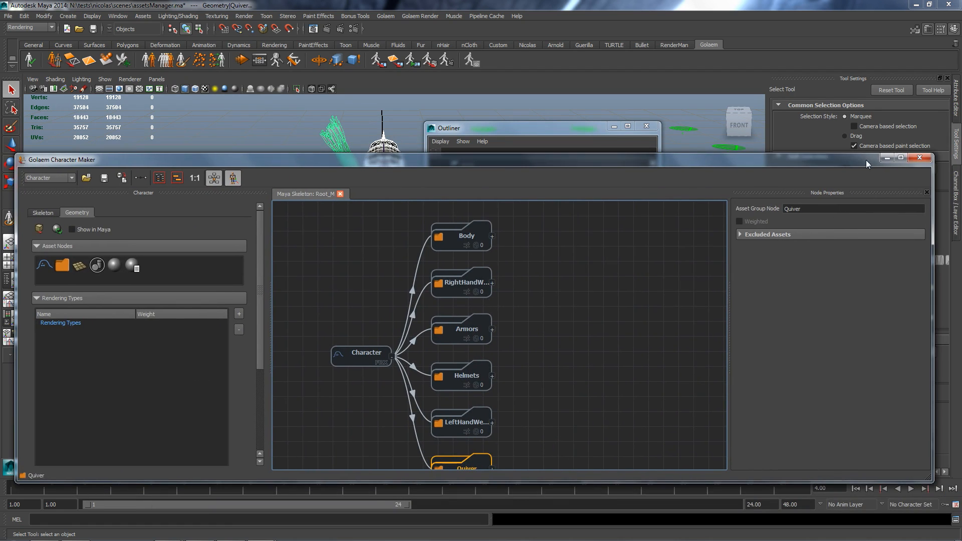
click(898, 157)
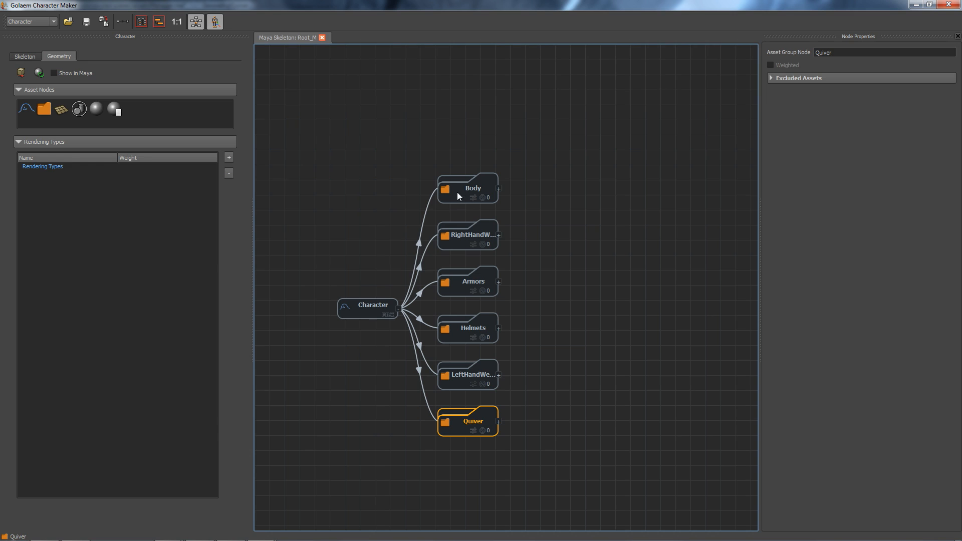
Expand the Body group, review its mesh assets such as the eyes, Fabrics, CoteOfMail and Leather, and collapse it.
click(499, 189)
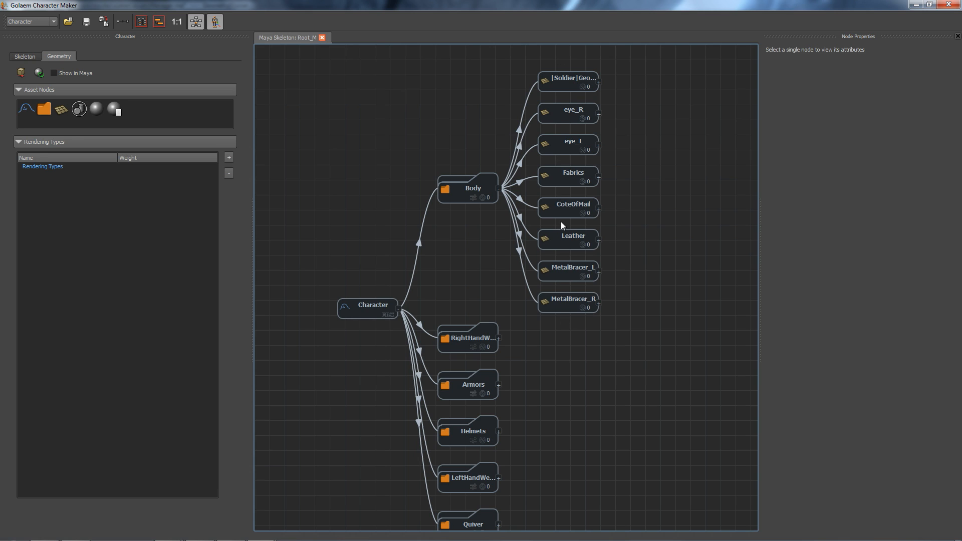
click(557, 116)
click(556, 144)
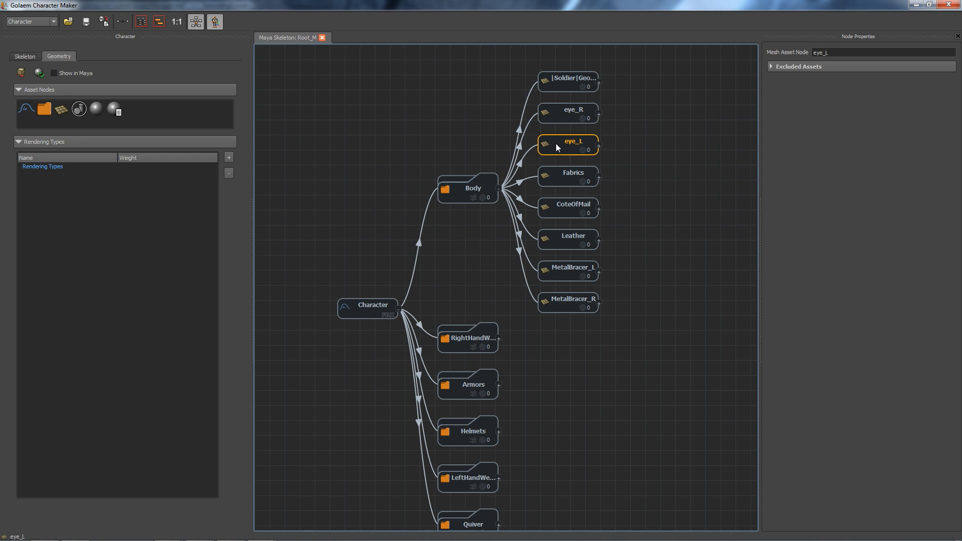
click(554, 179)
click(562, 211)
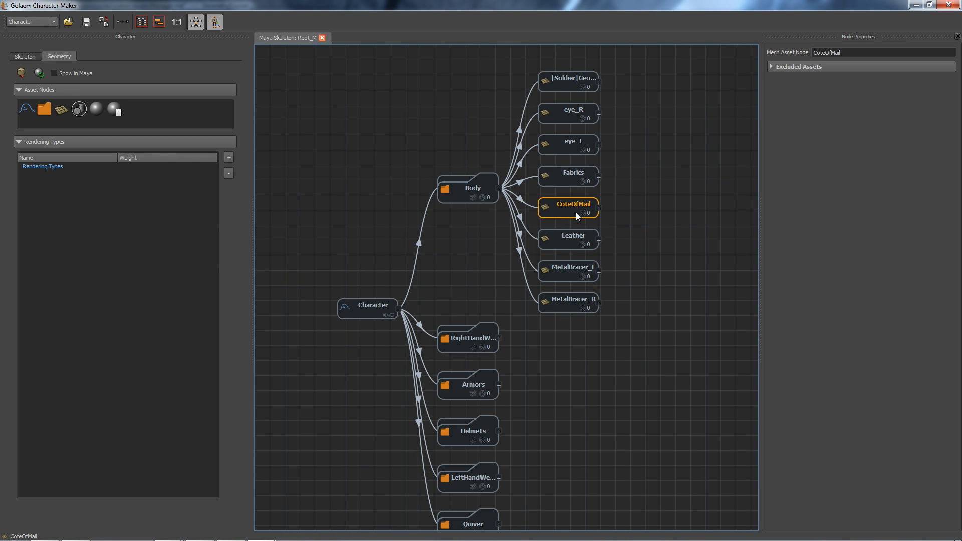
click(558, 249)
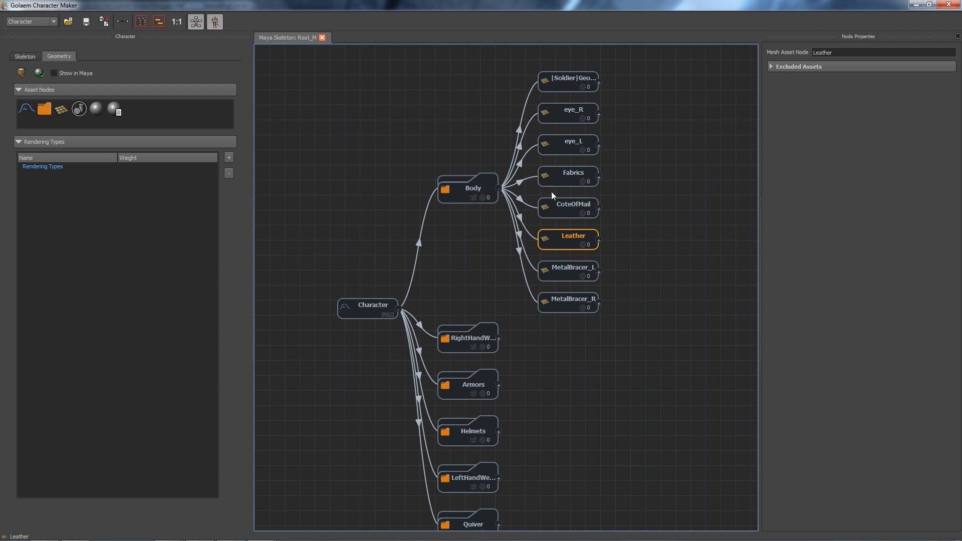
click(559, 87)
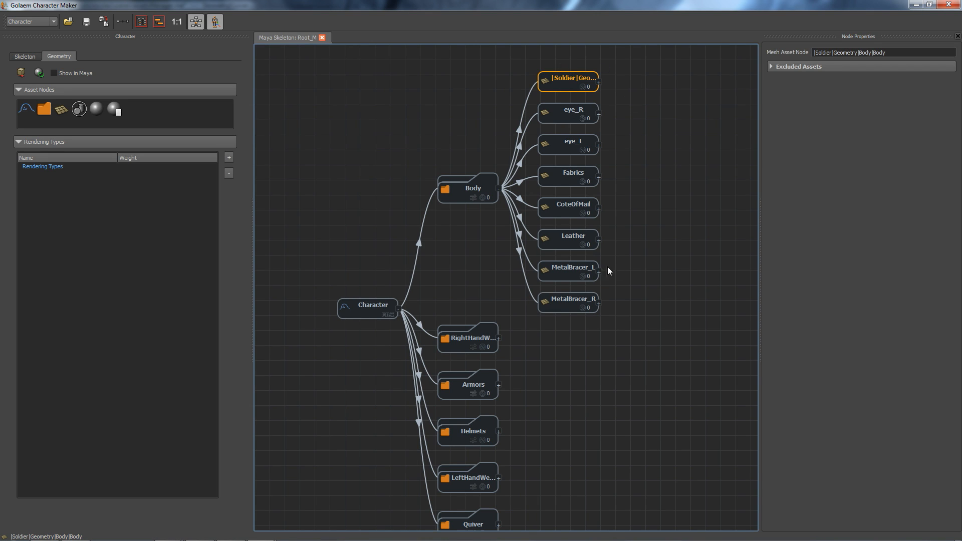
click(458, 200)
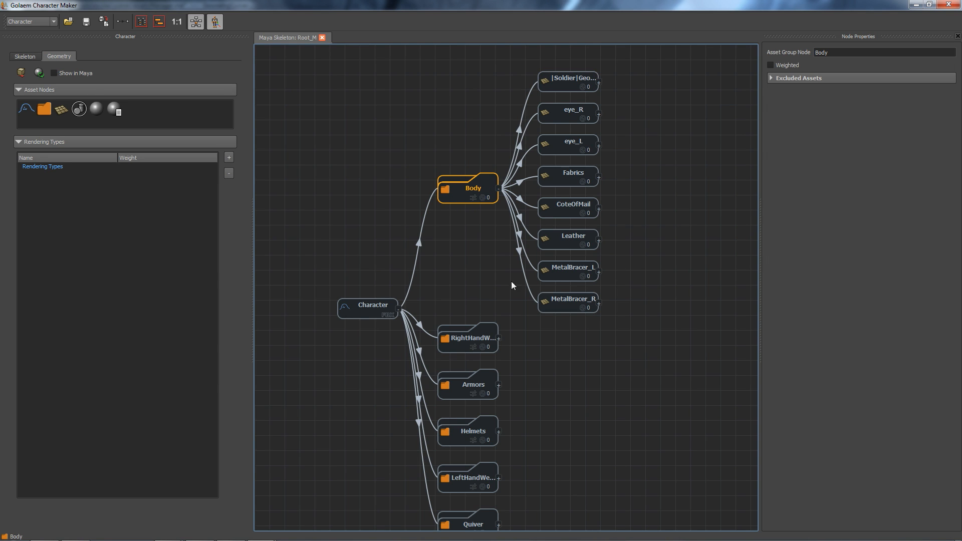
click(498, 190)
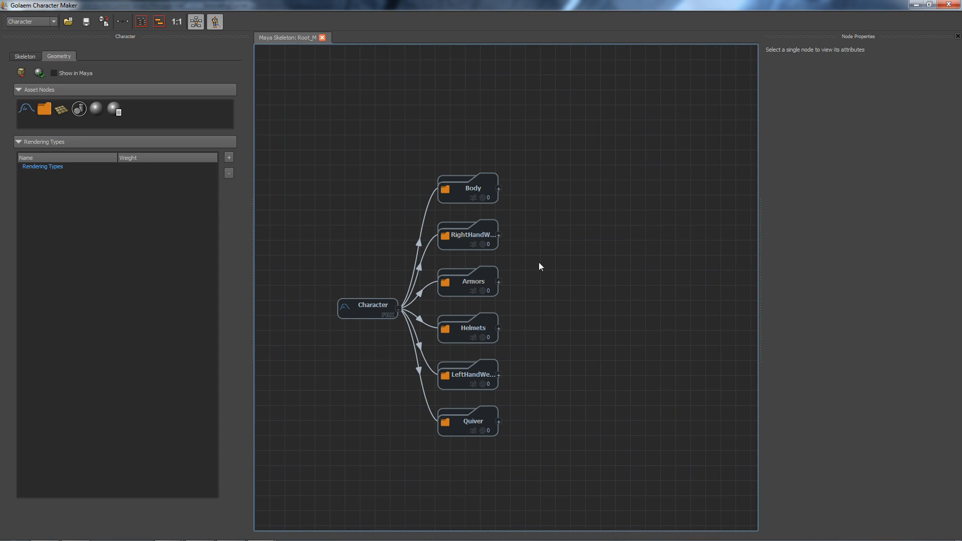
Expand the RightHandWeapons group and review its two shield and two bow mesh assets.
click(499, 235)
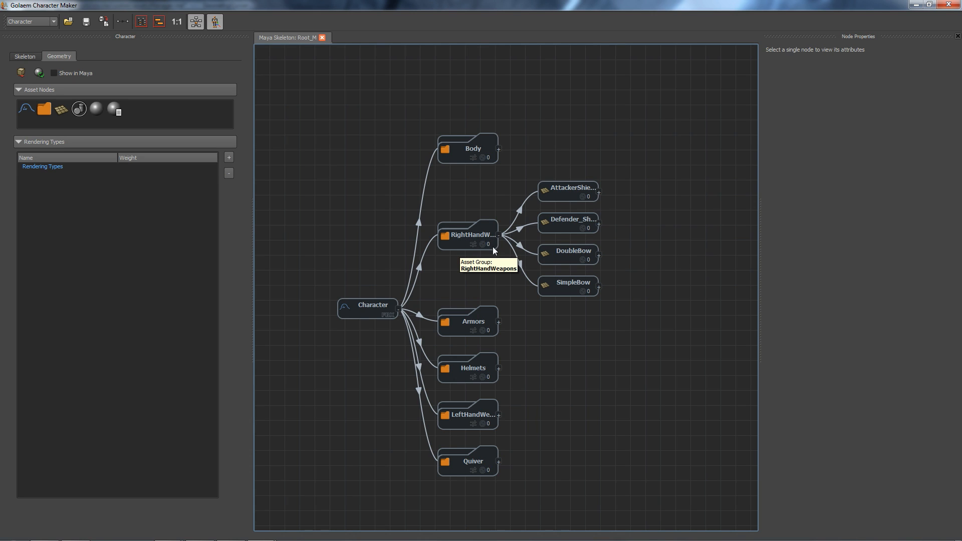
click(564, 197)
click(564, 227)
click(571, 259)
click(567, 292)
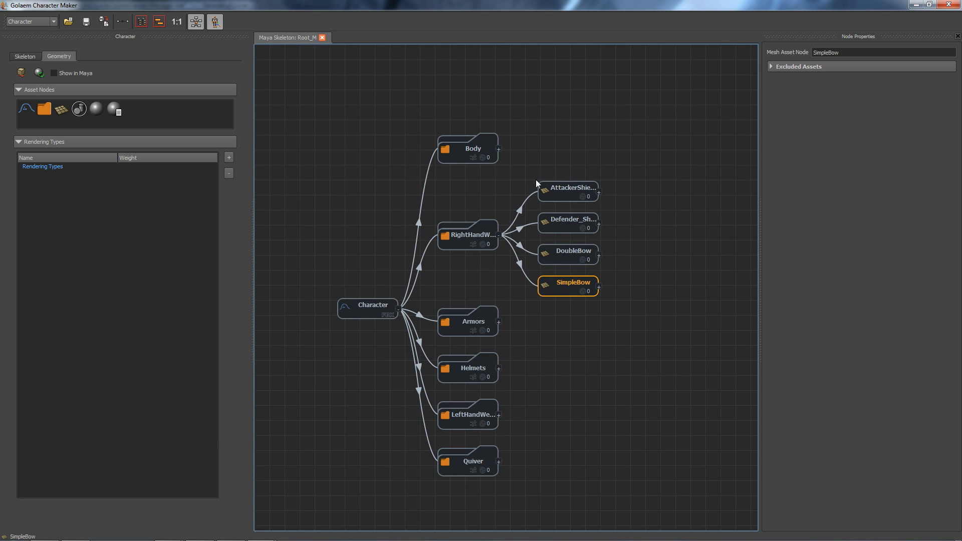
Try turning weighting on and off for the RightHandWeapons group, leaving it weighted.
click(459, 246)
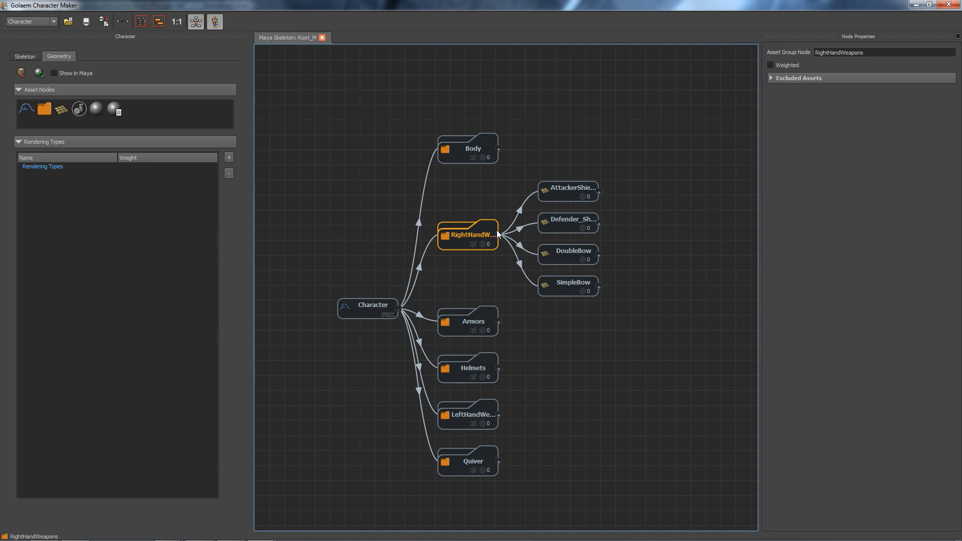
click(771, 65)
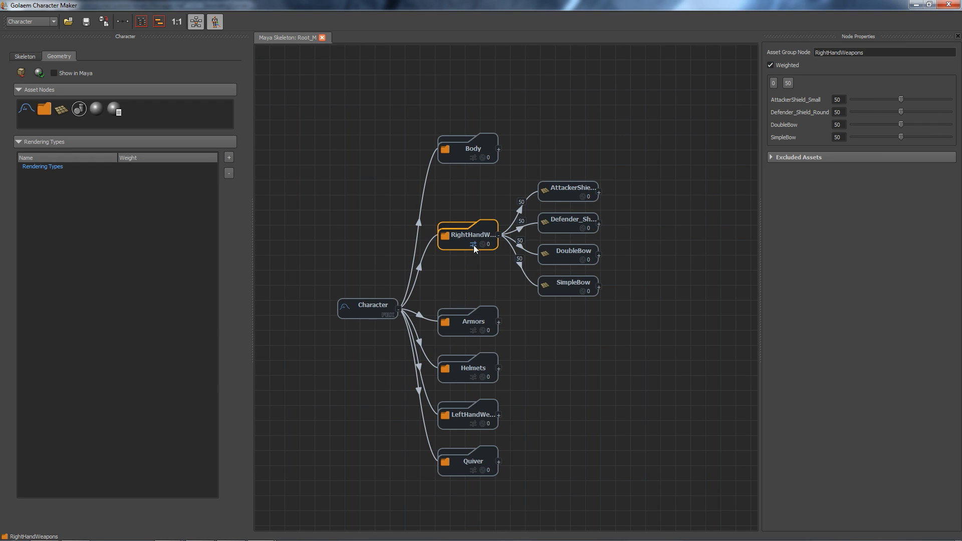
click(773, 65)
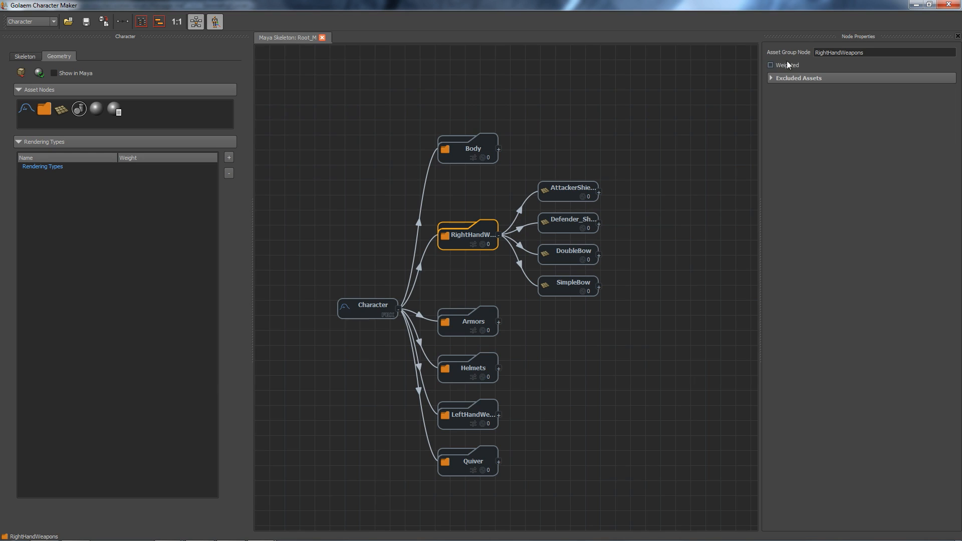
click(473, 245)
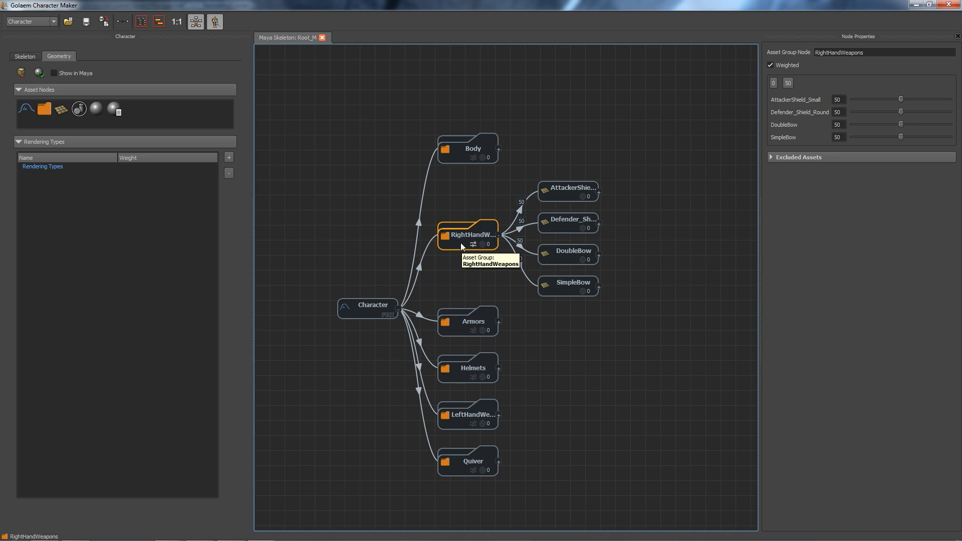
Examine the AttackerShield, Defender_Shield, DoubleBow and SimpleBow assets under the weighted RightHandWeapons group.
click(562, 200)
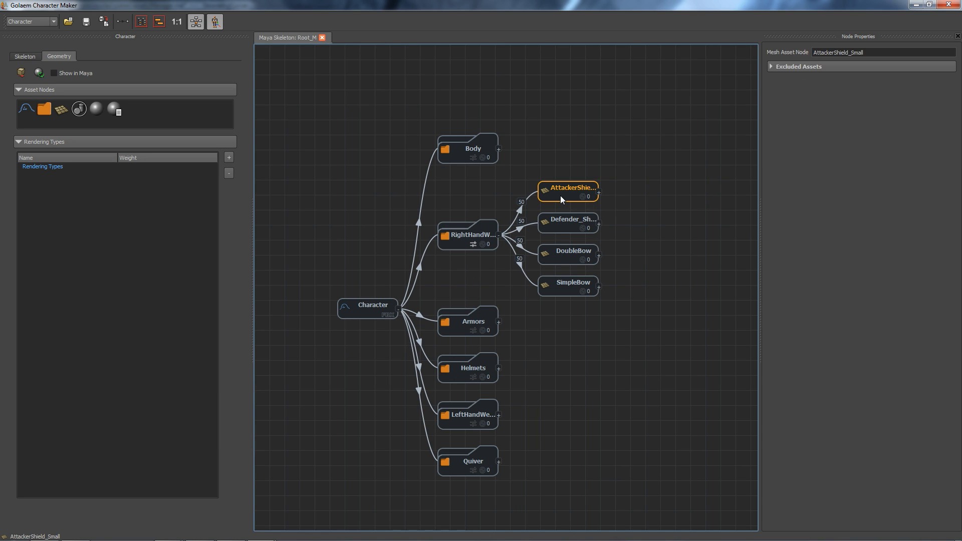
click(565, 228)
click(572, 257)
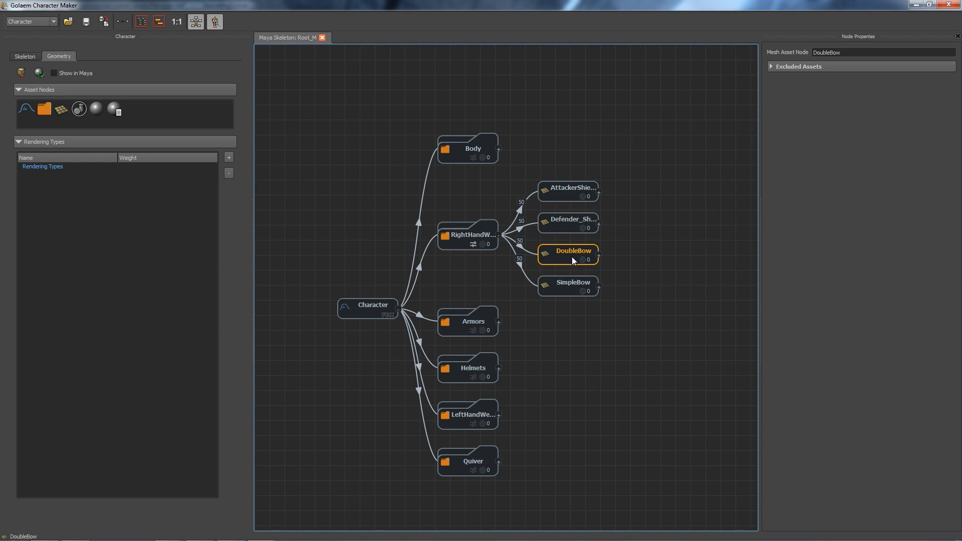
click(568, 294)
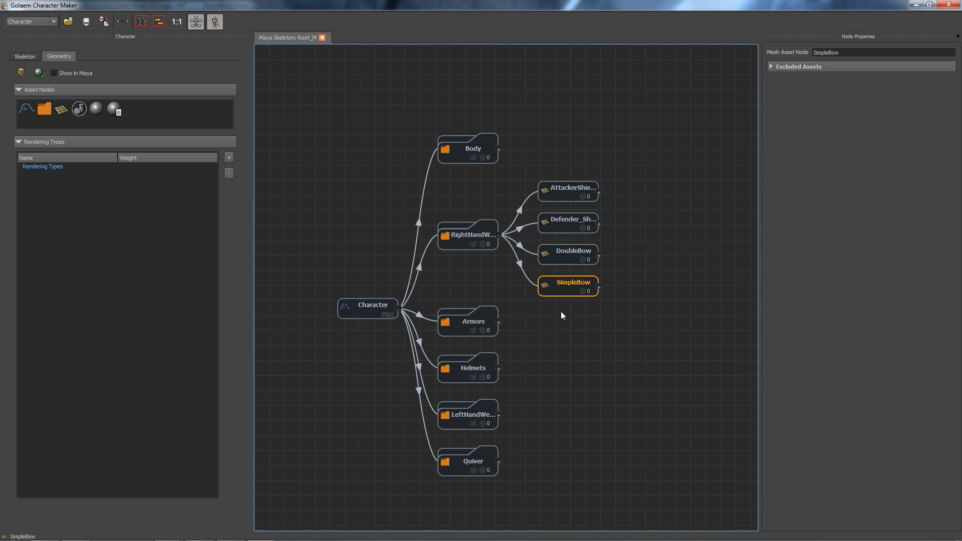
Check the unweighted Body group's meshes, collapse them, and make the RightHandWeapons group weighted.
click(499, 149)
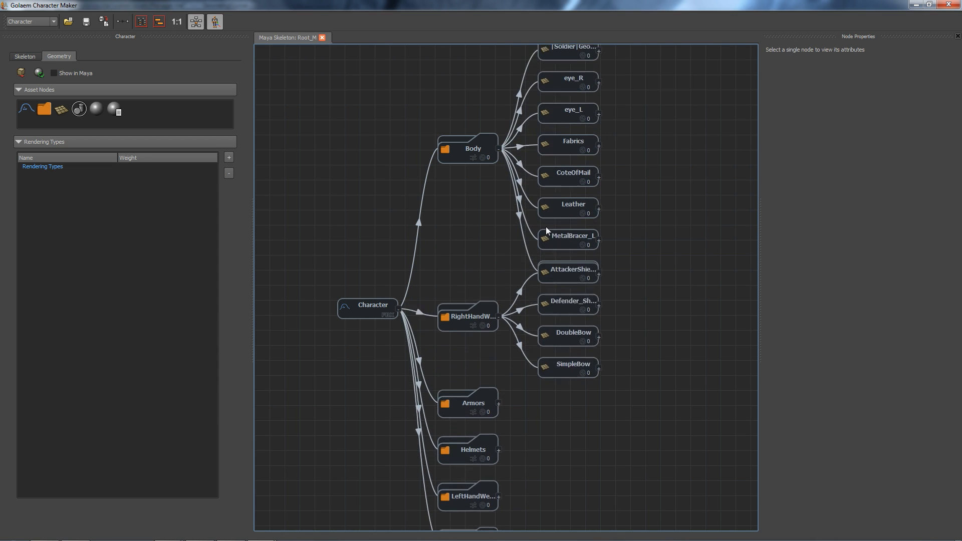
click(498, 149)
click(473, 244)
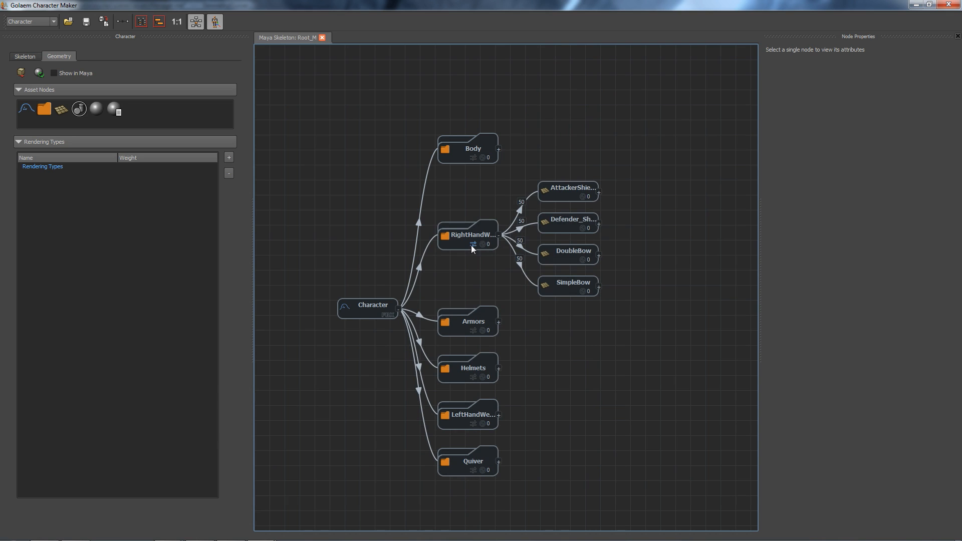
Expand the Armors group to check LightArmor and HeavyArmor, and make Armors weighted.
click(499, 321)
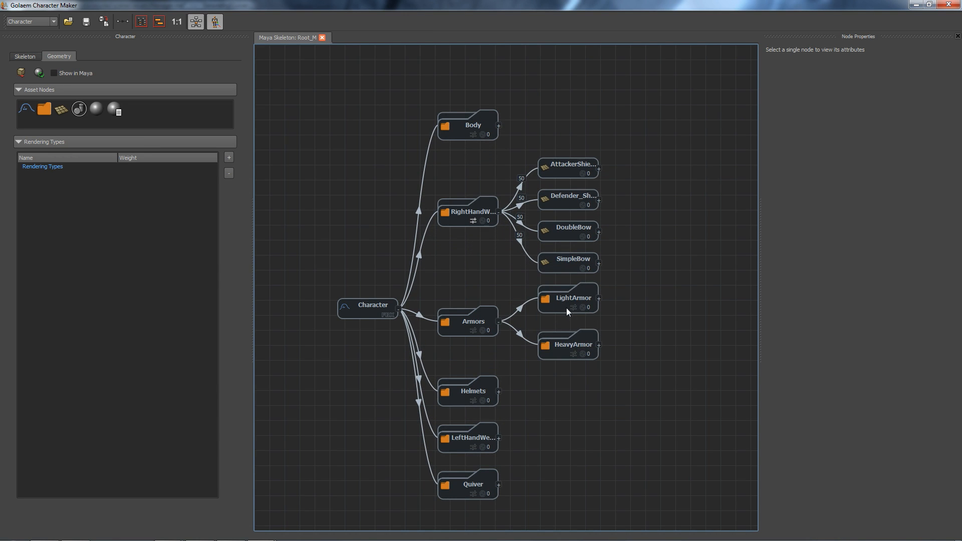
click(555, 307)
click(560, 354)
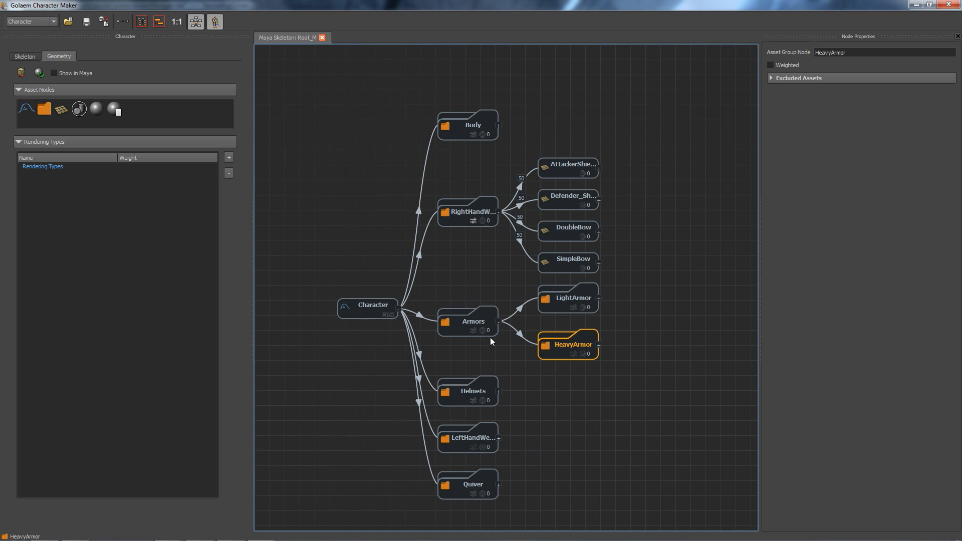
click(473, 329)
Make the Helmets and LeftHandWeapons groups weighted and expand both to show their mesh assets.
click(499, 391)
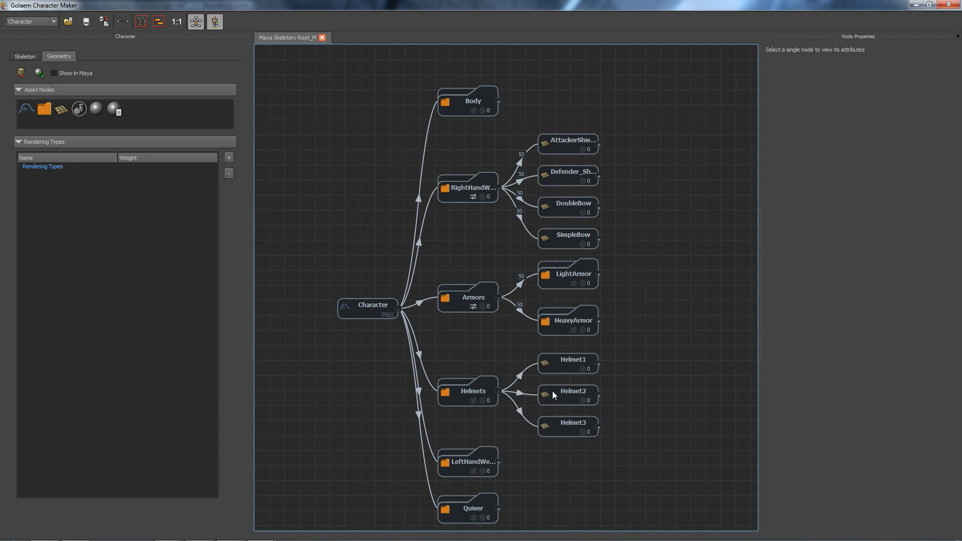
click(475, 401)
click(499, 461)
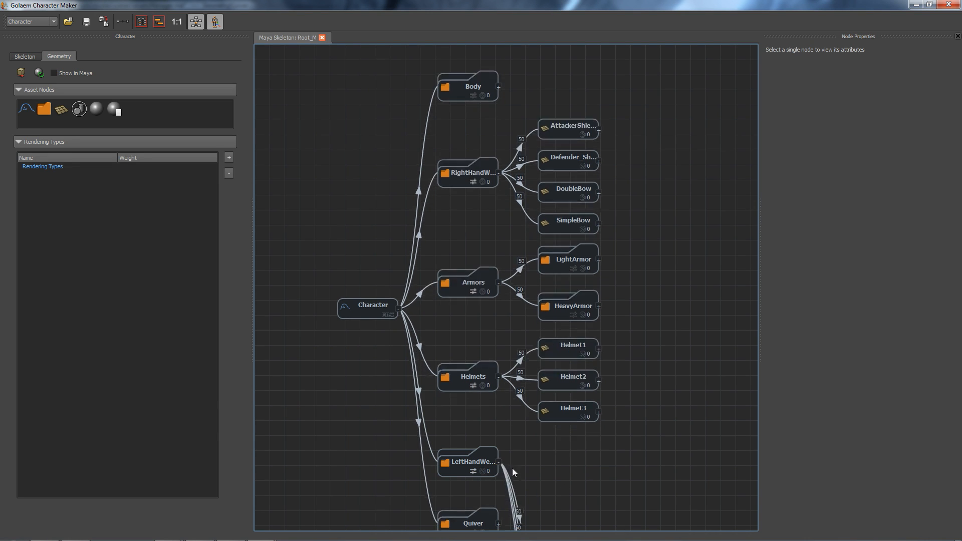
Review the sword and spear assets under LeftHandWeapons, and collapse the graph to the groups directly under Character.
click(566, 426)
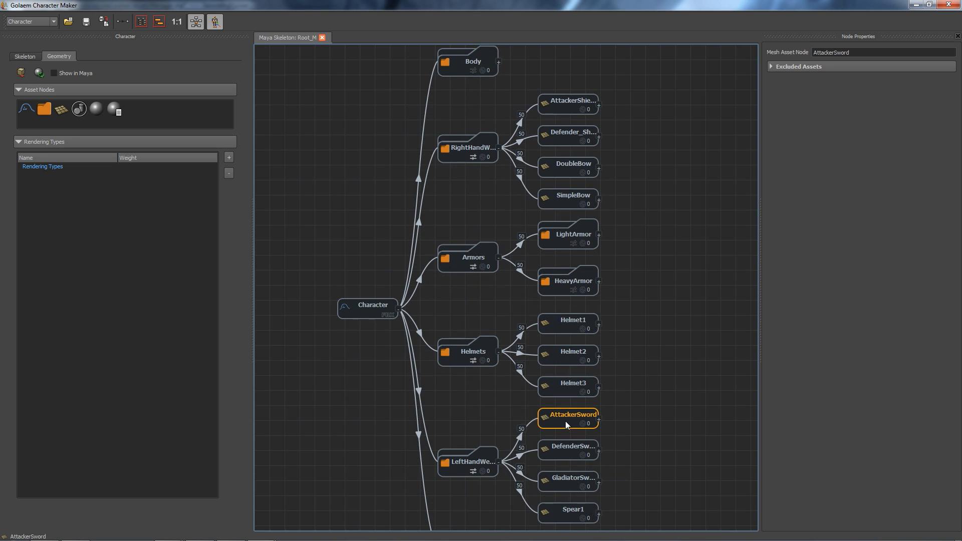
click(564, 452)
click(564, 482)
click(562, 513)
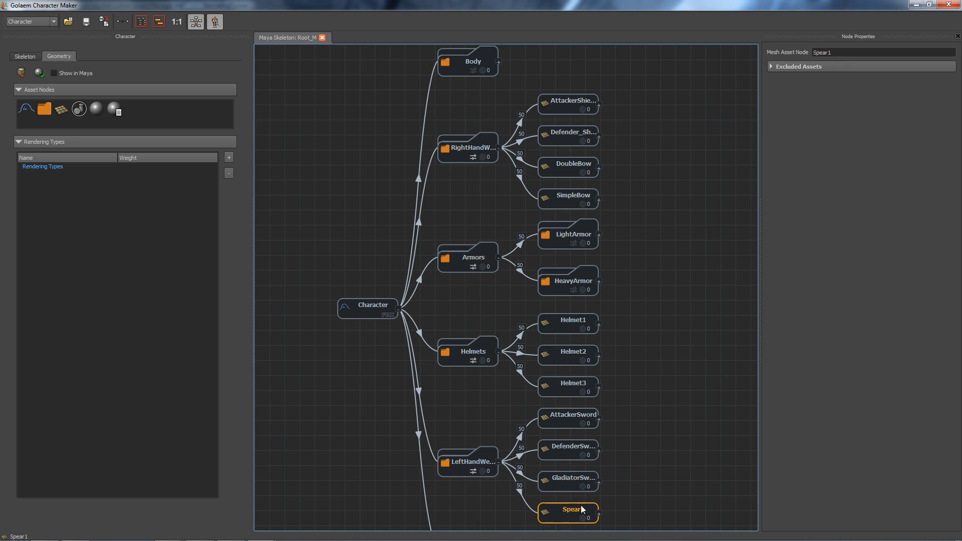
double_click(377, 307)
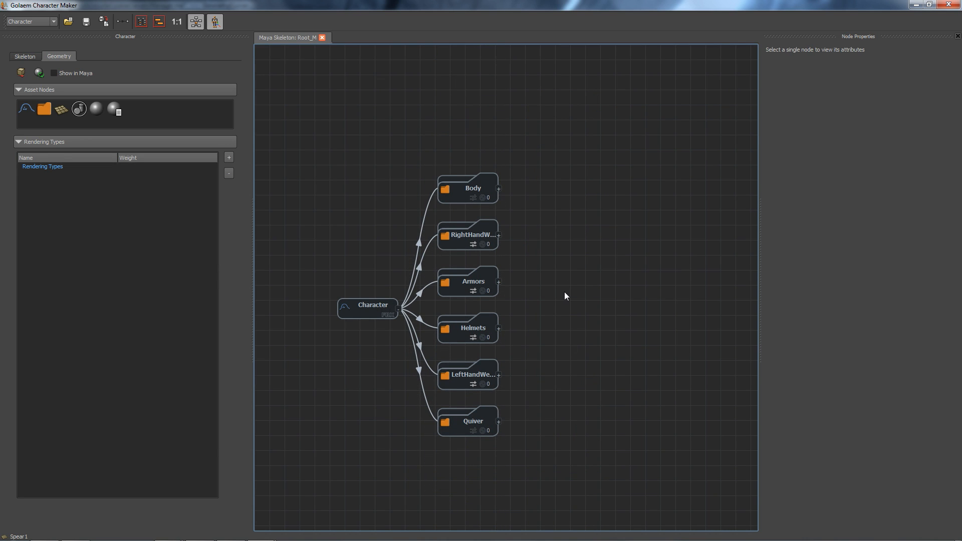
Add a new rendering type named Infantry.
click(53, 167)
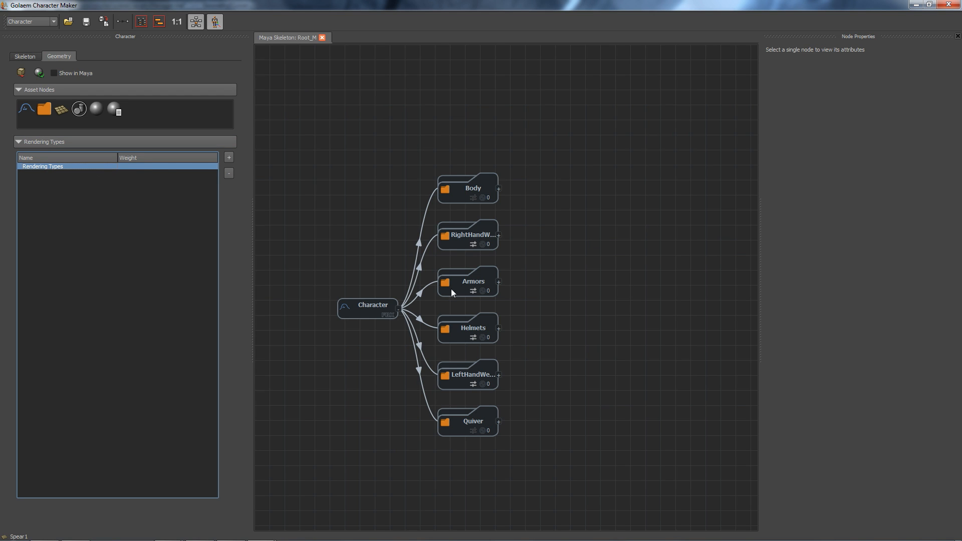
click(229, 157)
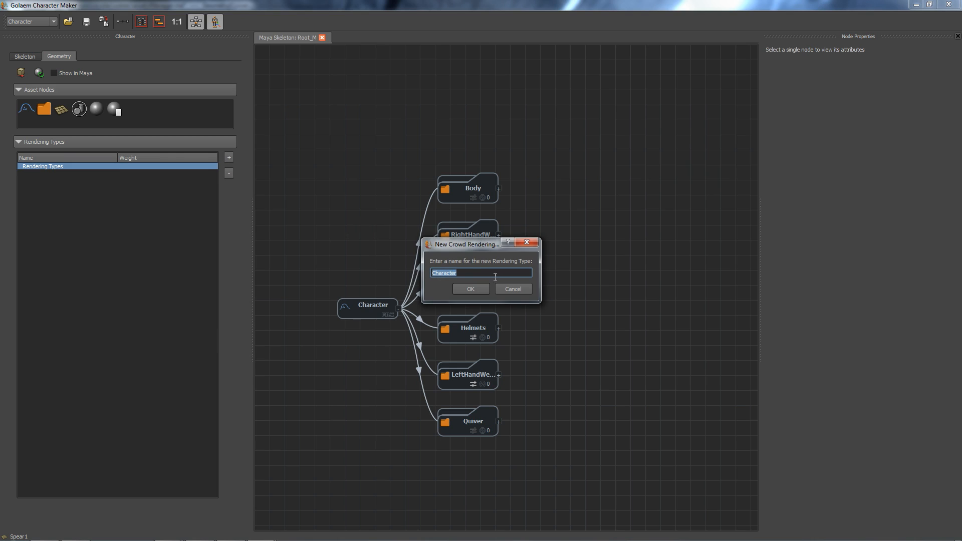
click(462, 290)
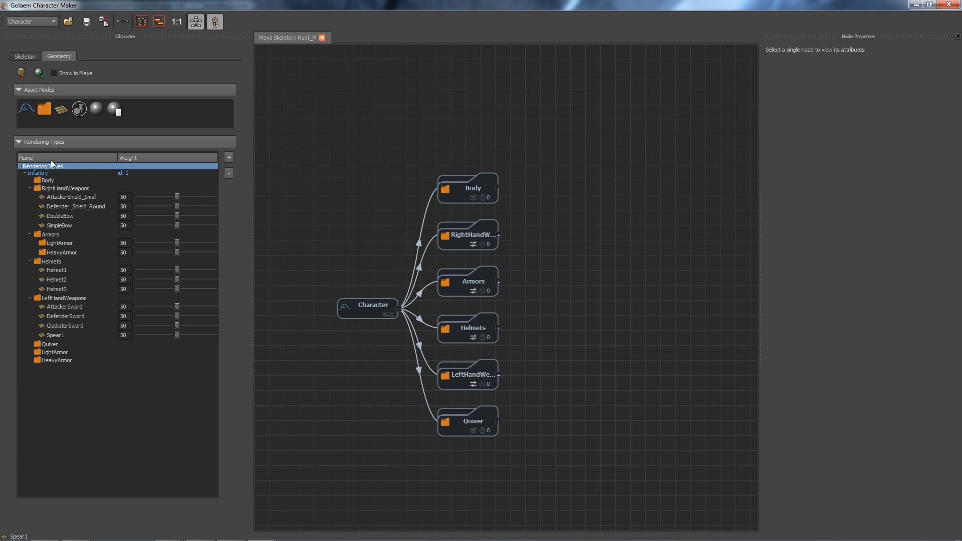
Go through Infantry's asset groups, from Body, RightHandWeapons and Armors to Helmets, LeftHandWeapons and Quiver, to compare which ones have weights.
click(43, 180)
click(30, 189)
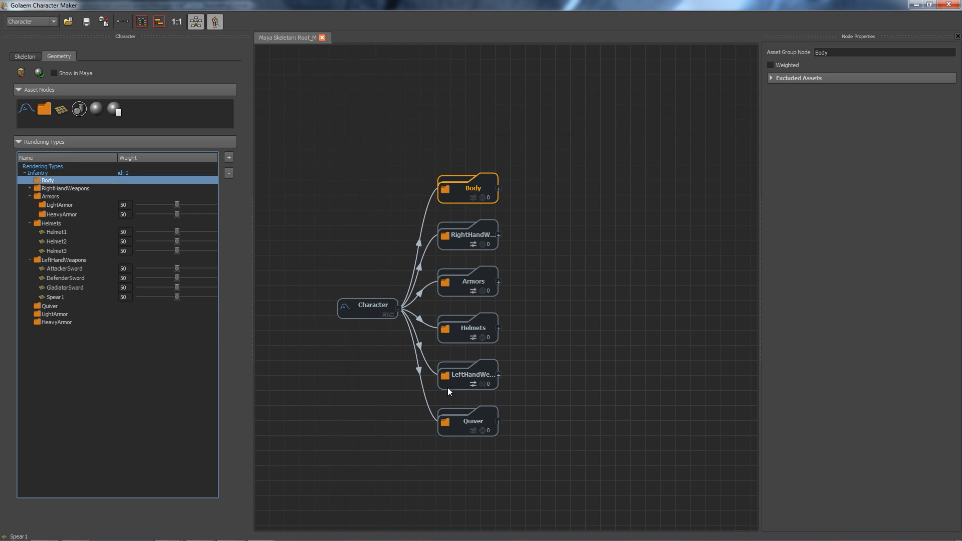
click(31, 189)
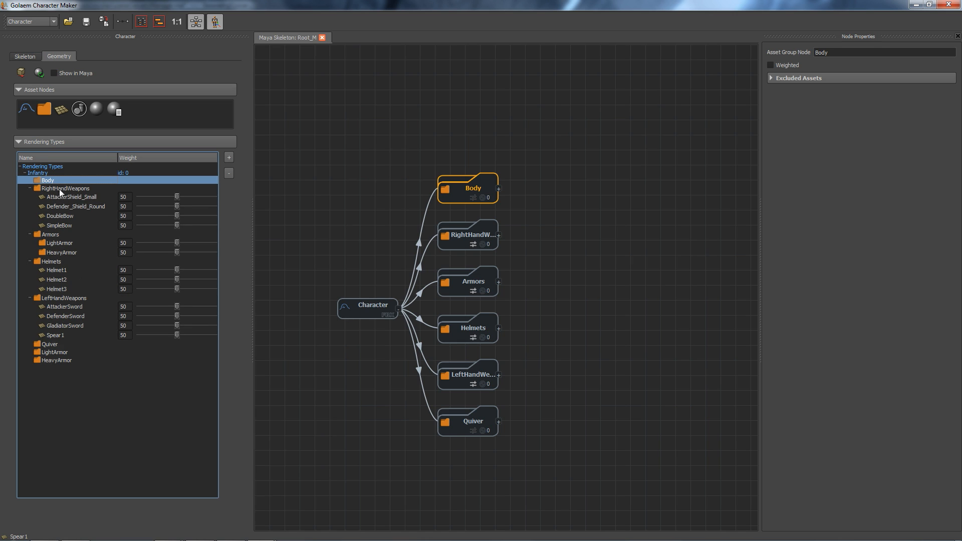
click(56, 188)
click(52, 235)
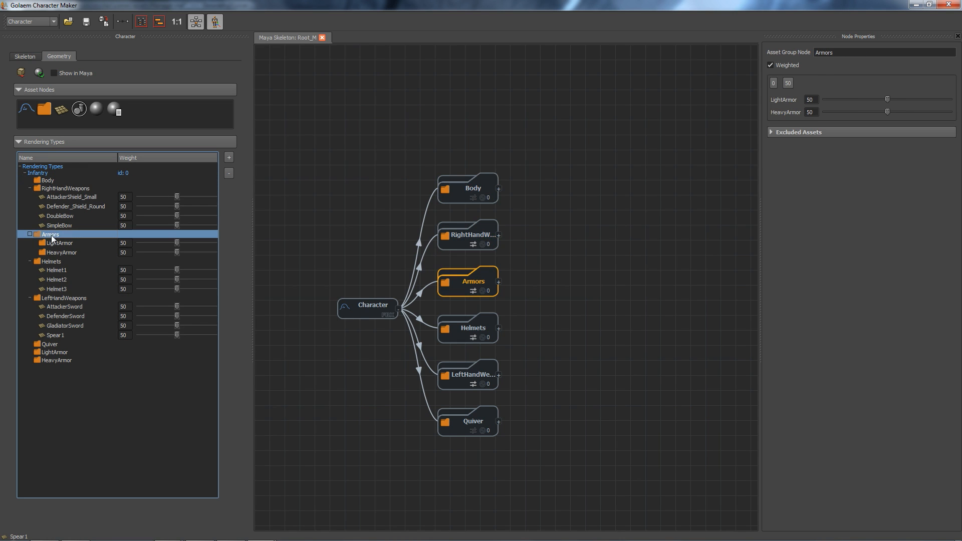
click(53, 263)
click(59, 299)
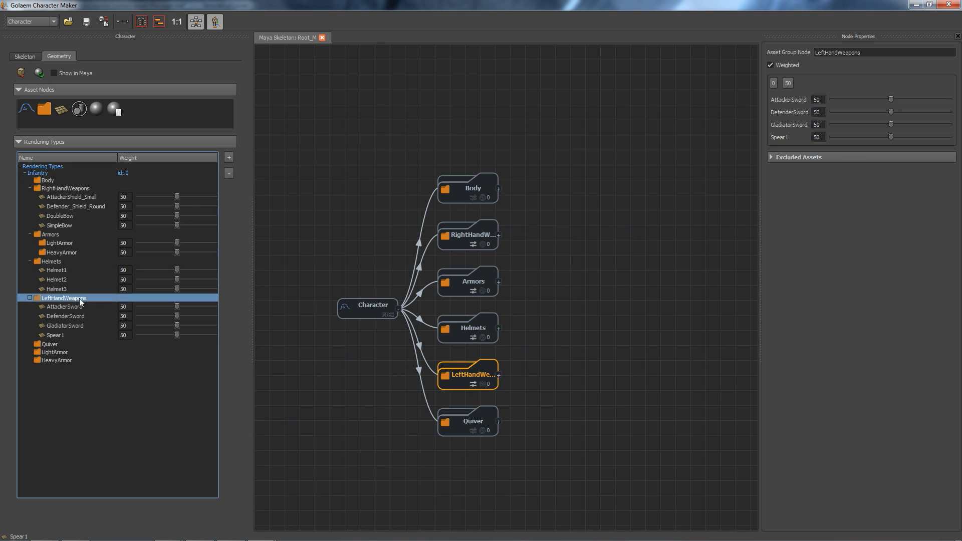
click(53, 343)
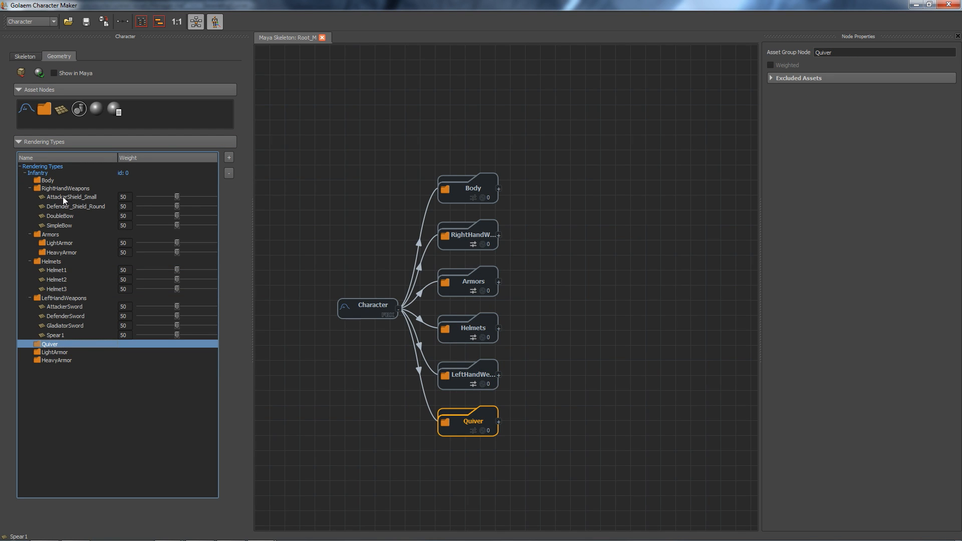
Turn weighting of the RightHandWeapons group off and back on to check its effect on Infantry's weight list.
click(472, 245)
click(472, 245)
click(472, 244)
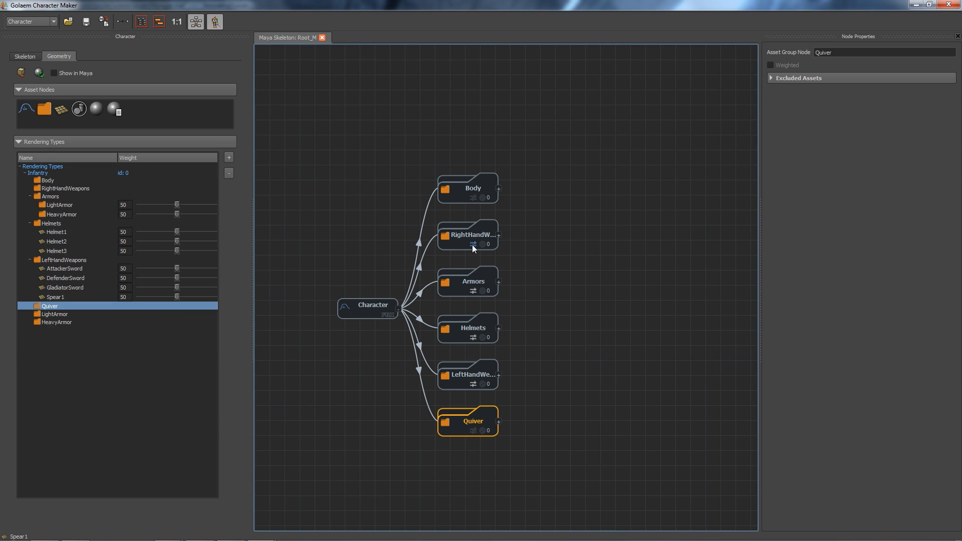
click(472, 244)
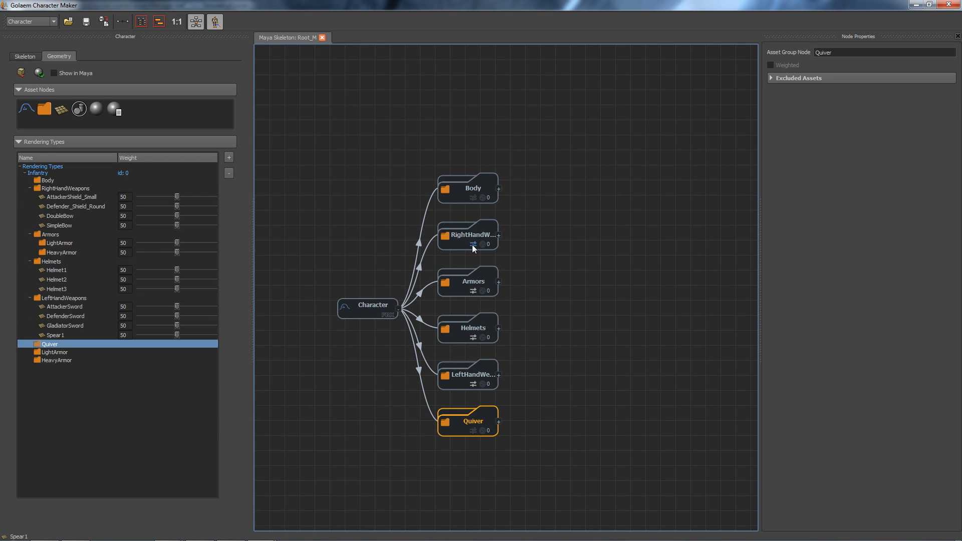
Review the shields and bows under Infantry's RightHandWeapons, and expand that group in the graph to show their link weights.
click(58, 195)
key(Down)
key(Down)
key(Down)
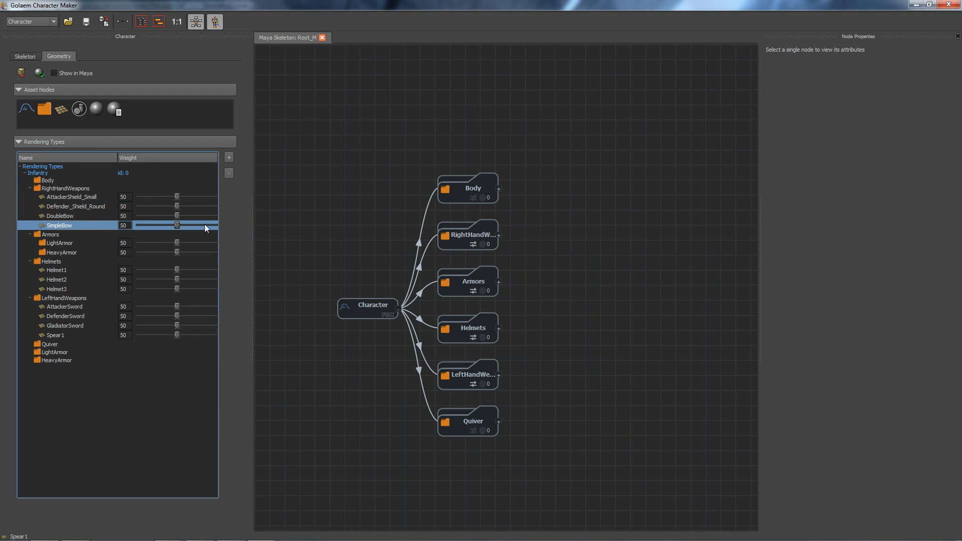
click(76, 189)
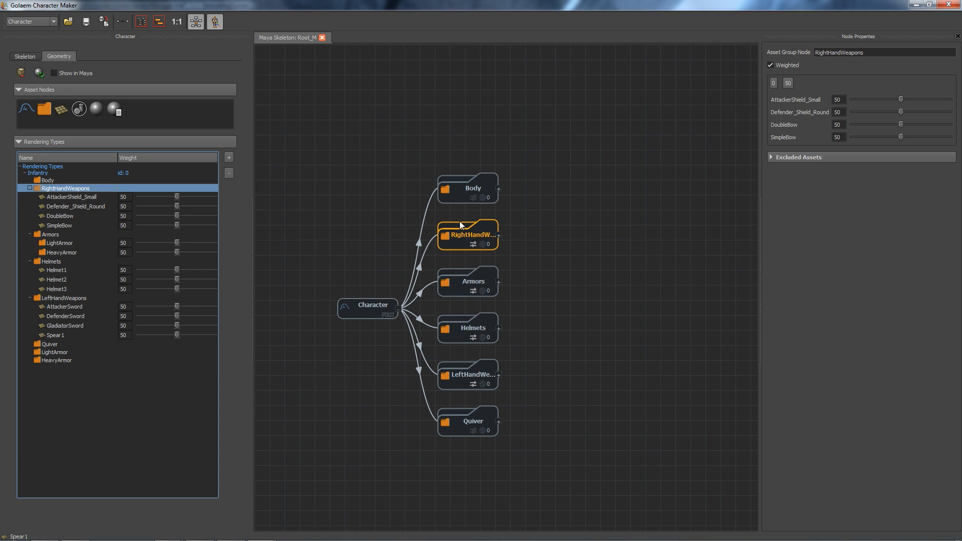
click(499, 235)
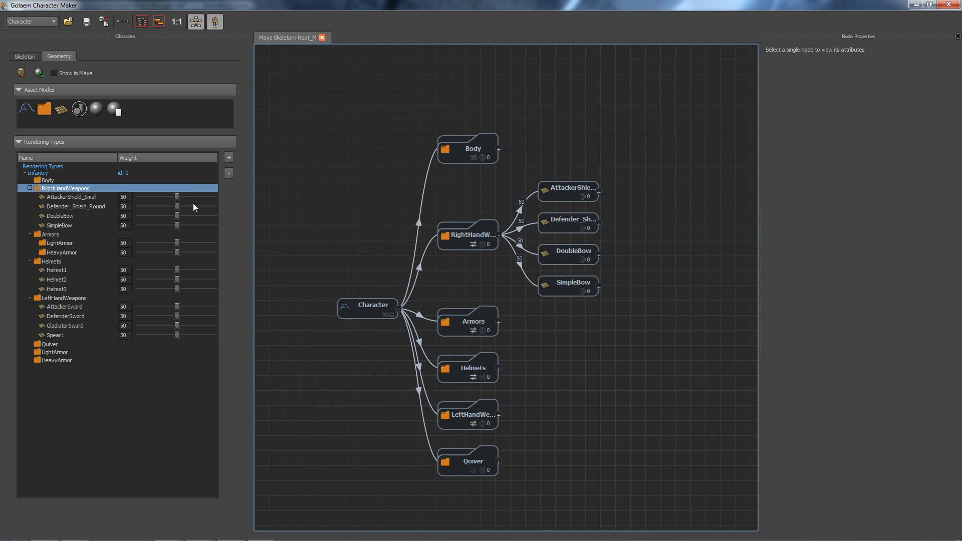
For Infantry, set the DoubleBow and SimpleBow weights to 0 and the AttackerShield_Small weight to 100.
click(39, 174)
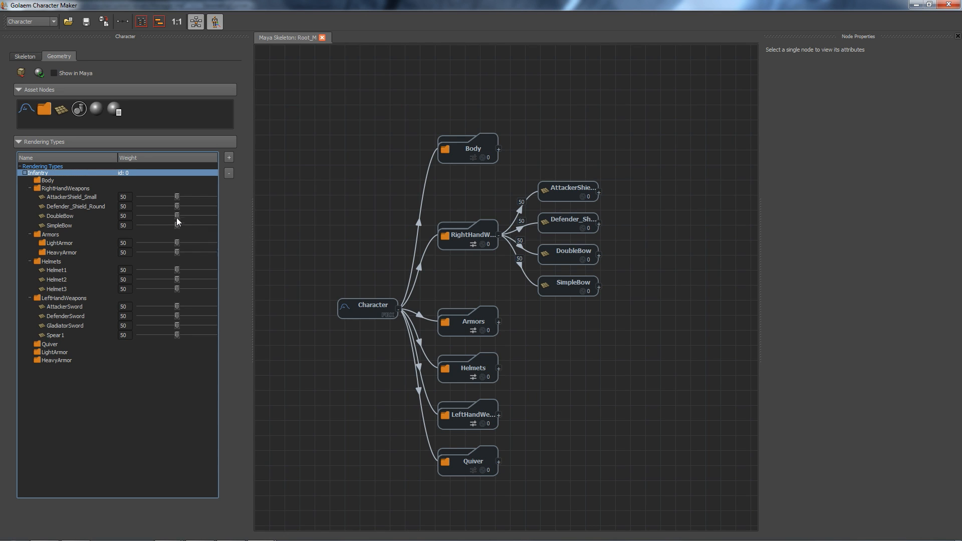
drag(177, 216, 132, 225)
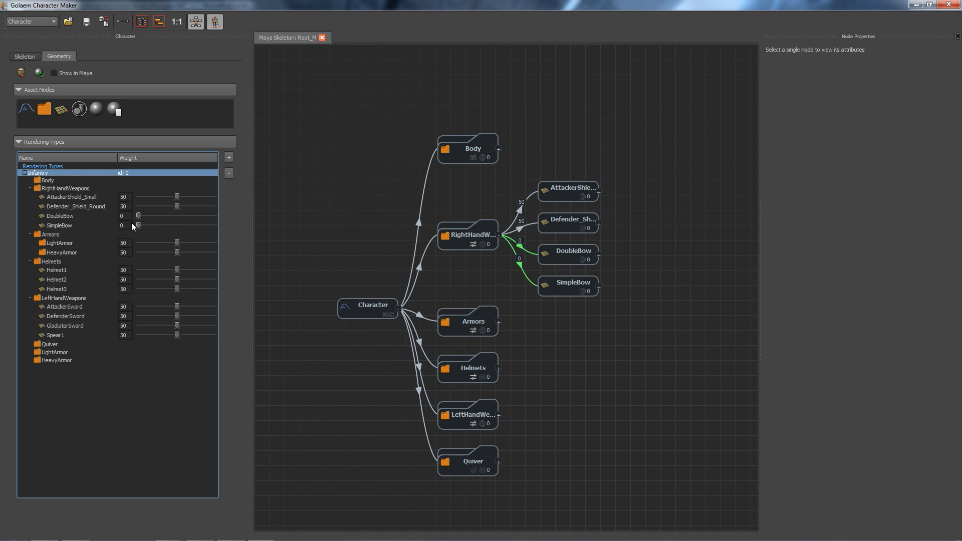
click(83, 199)
click(88, 206)
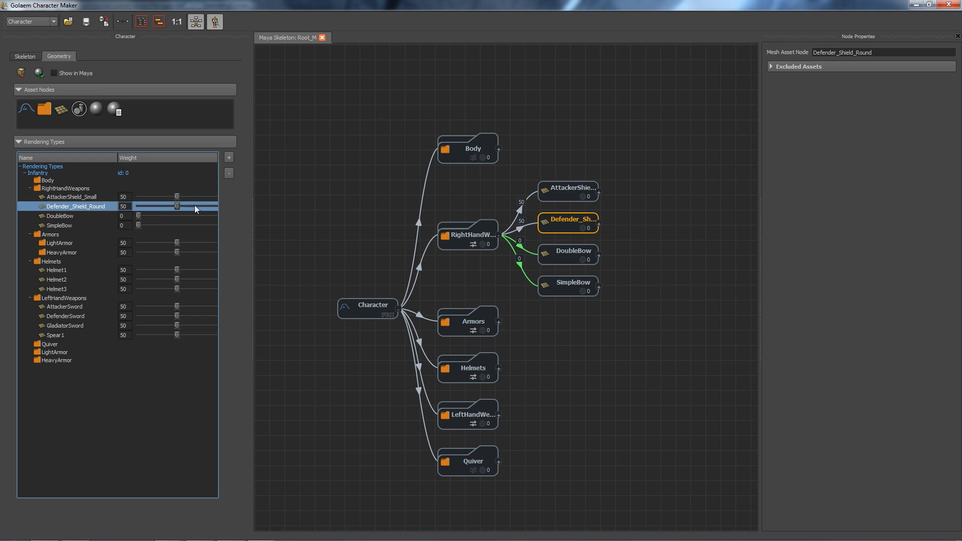
click(87, 198)
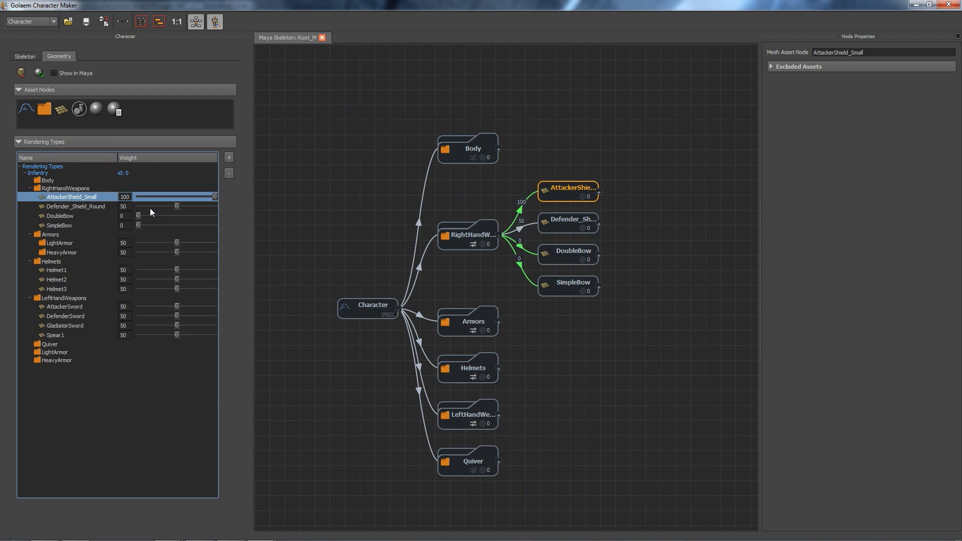
Set Infantry's LightArmor weight to 83, Helmet1 to 59, Helmet2 to 69 and Helmet3 to 39.
click(51, 234)
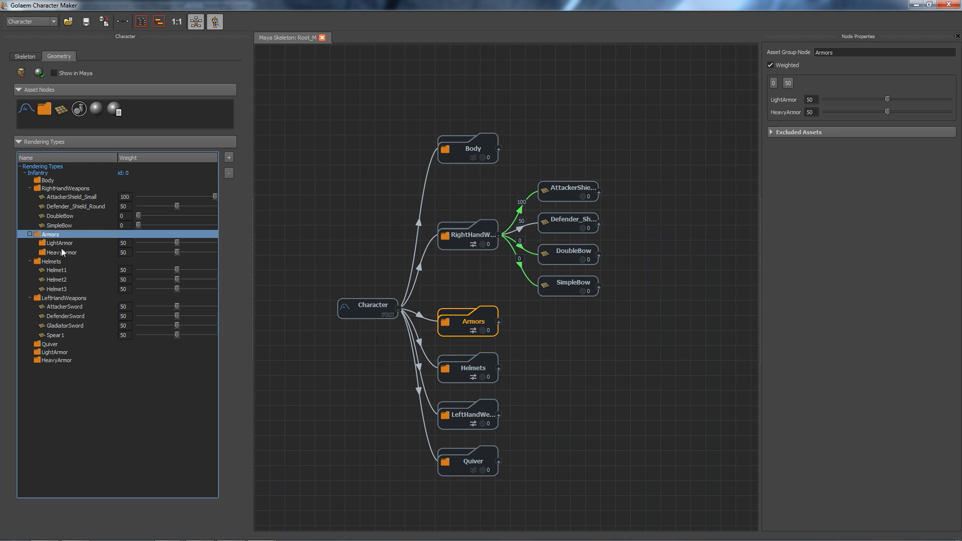
drag(181, 242, 203, 242)
Set Infantry's LeftHandWeapons weights to 71 for AttackerSword, 73 for DefenderSword, 79 for GladiatorSword and 26 for Spear1.
click(83, 306)
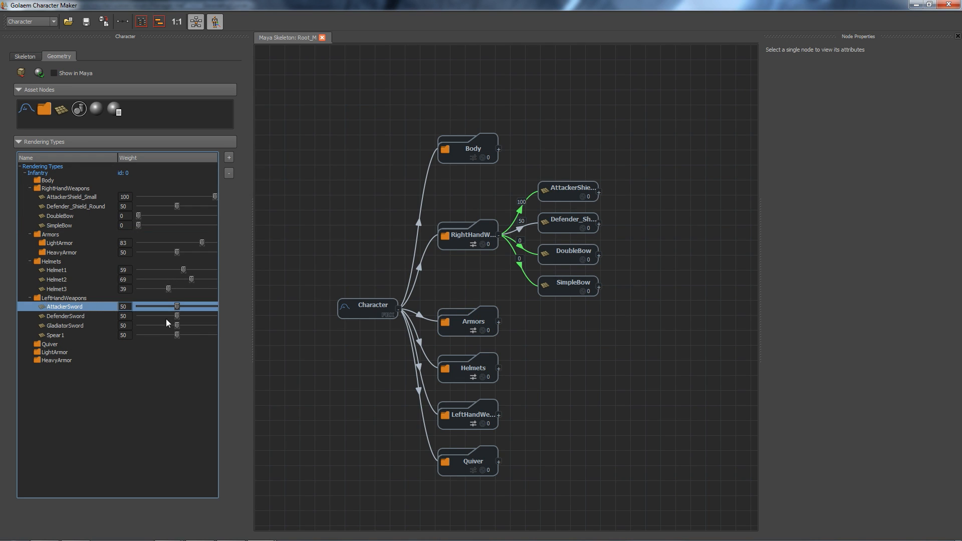
drag(179, 309, 193, 311)
click(193, 312)
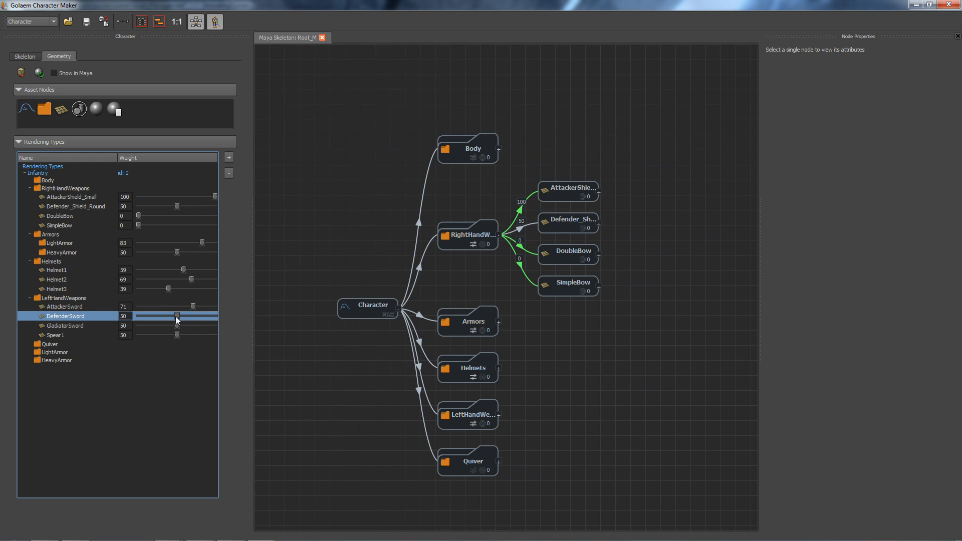
drag(177, 326, 199, 326)
Reset all weights of Infantry's RightHandWeapons group to 50 at once.
click(65, 189)
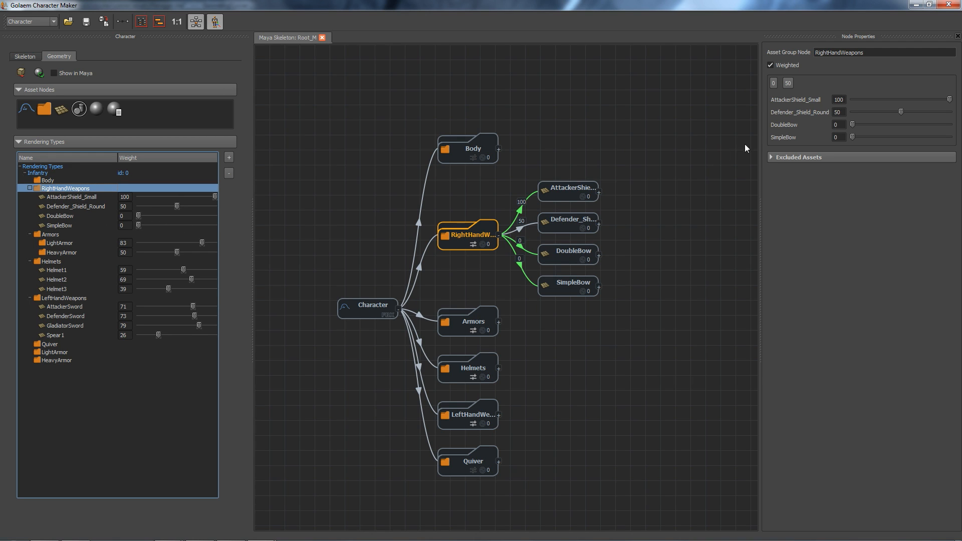
right_click(80, 190)
click(109, 205)
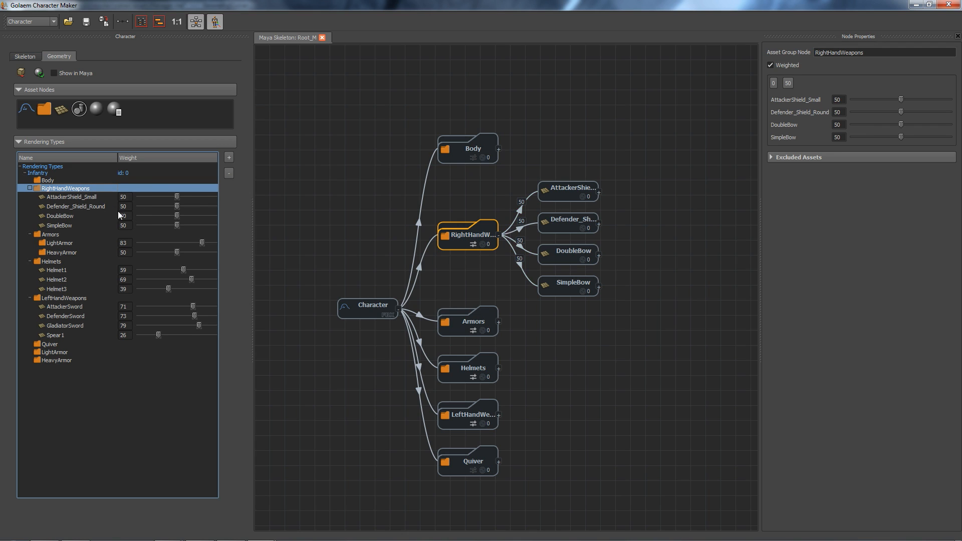
Set all of Infantry's RightHandWeapons weights to 0, and raise AttackerShield_Small to 44 and Defender_Shield_Round to 60.
right_click(70, 189)
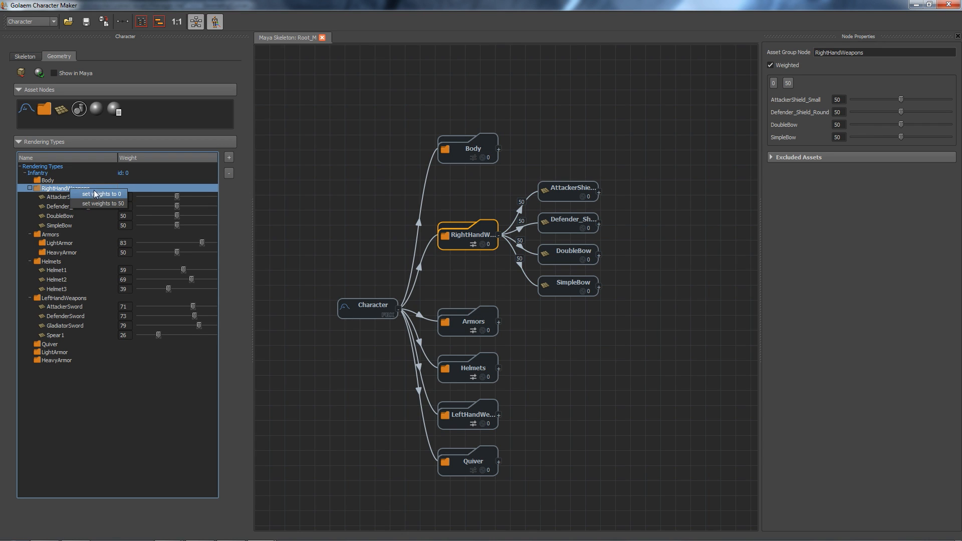
click(97, 194)
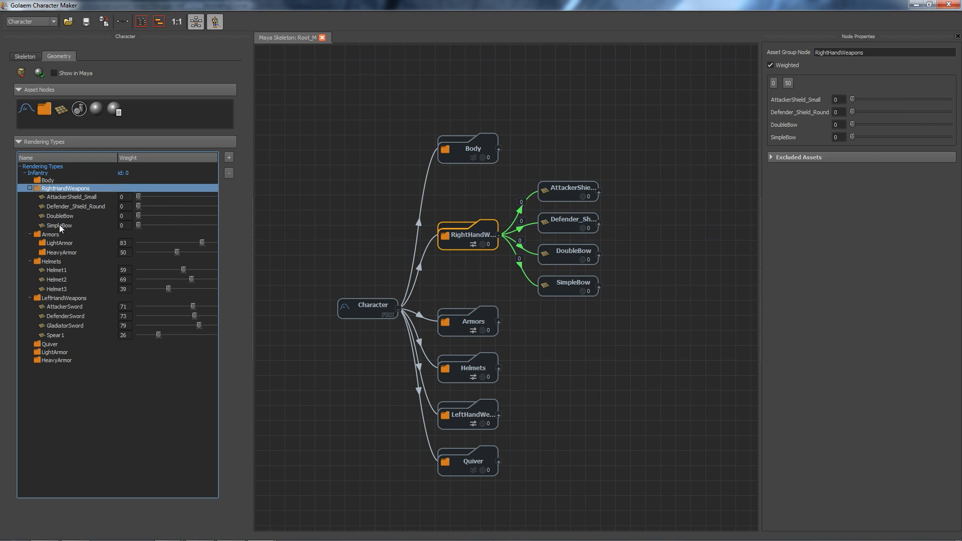
drag(145, 197, 185, 206)
drag(168, 198, 173, 197)
Add a second rendering type named Archery, and collapse Infantry in the rendering types list.
click(46, 165)
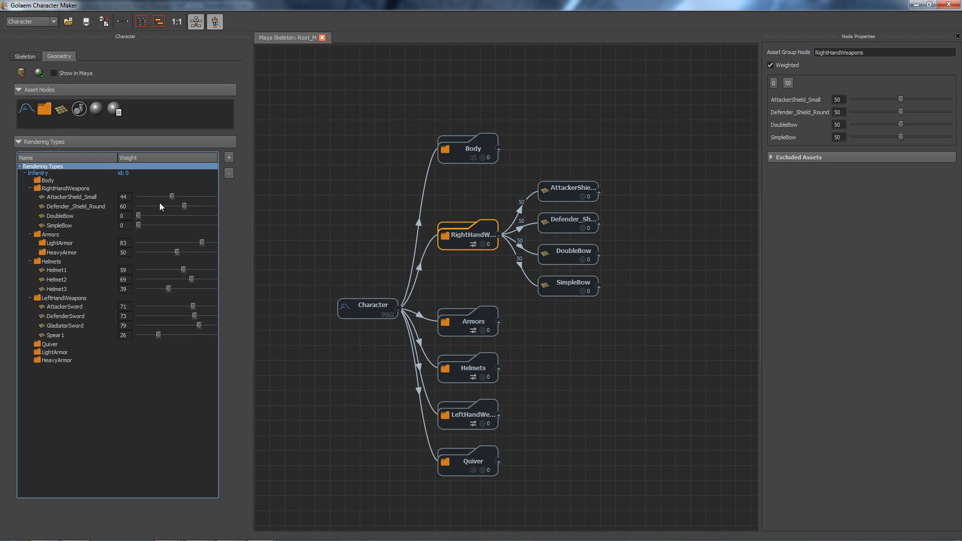
click(229, 157)
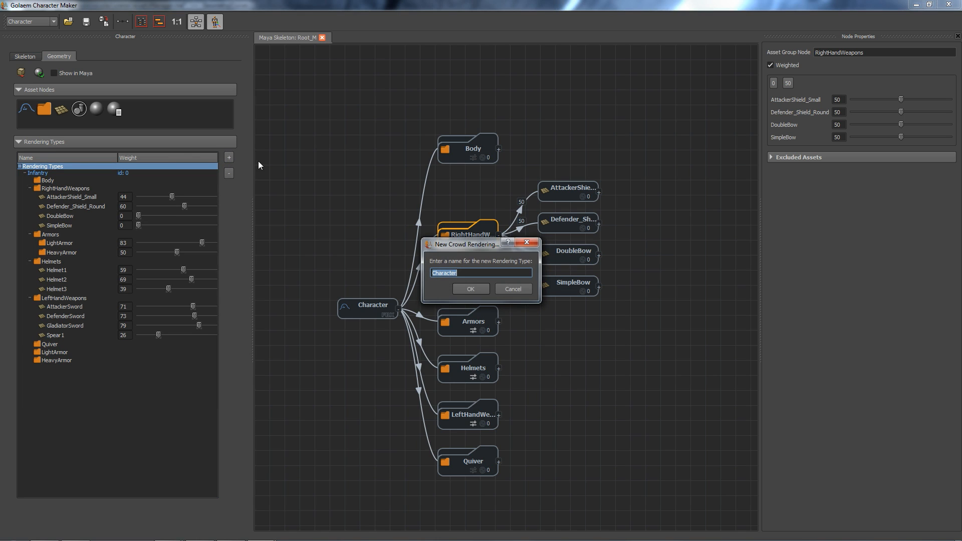
click(463, 290)
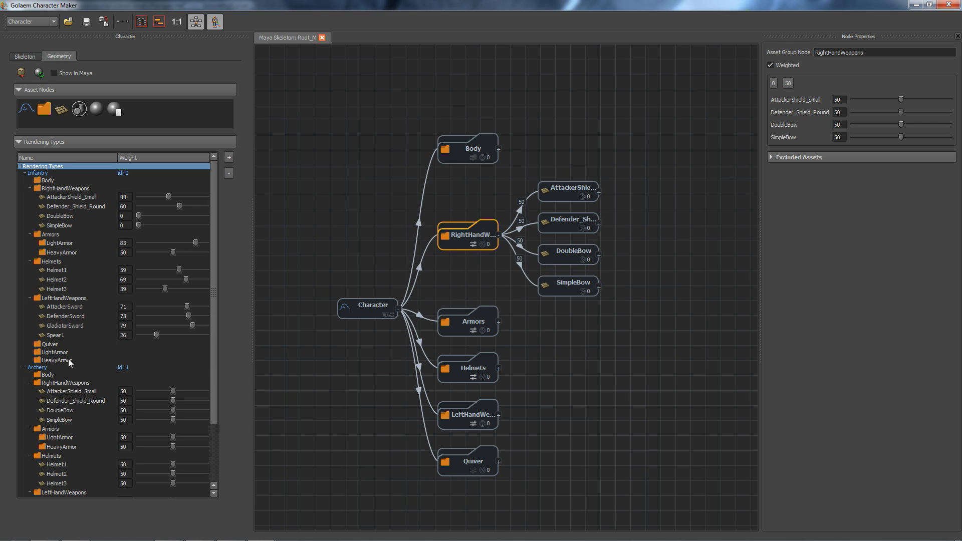
click(25, 173)
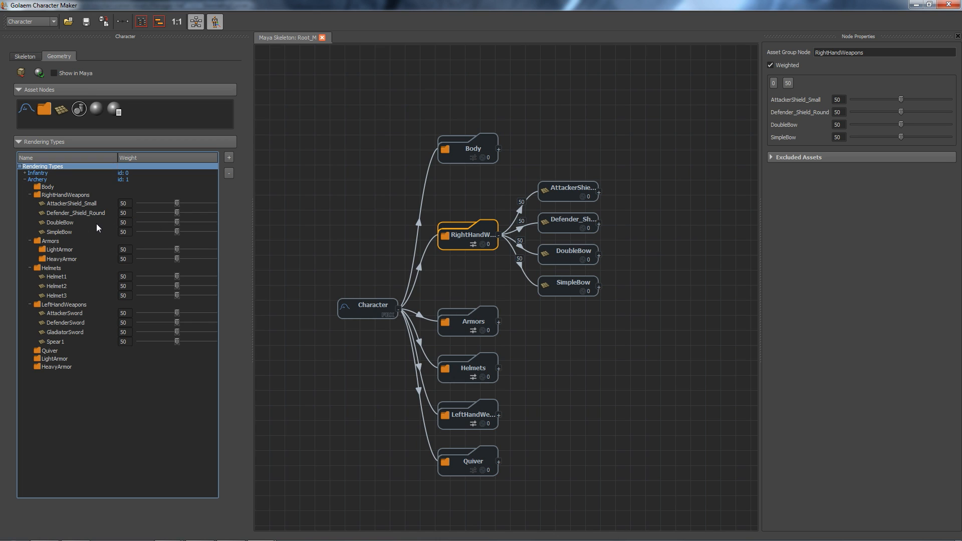
In Archery, zero the RightHandWeapons weights, and set DoubleBow to 34, SimpleBow to 65, HeavyArmor to 11, Helmet1 to 63, Helmet2 to 26 and Helmet3 to 76.
click(68, 196)
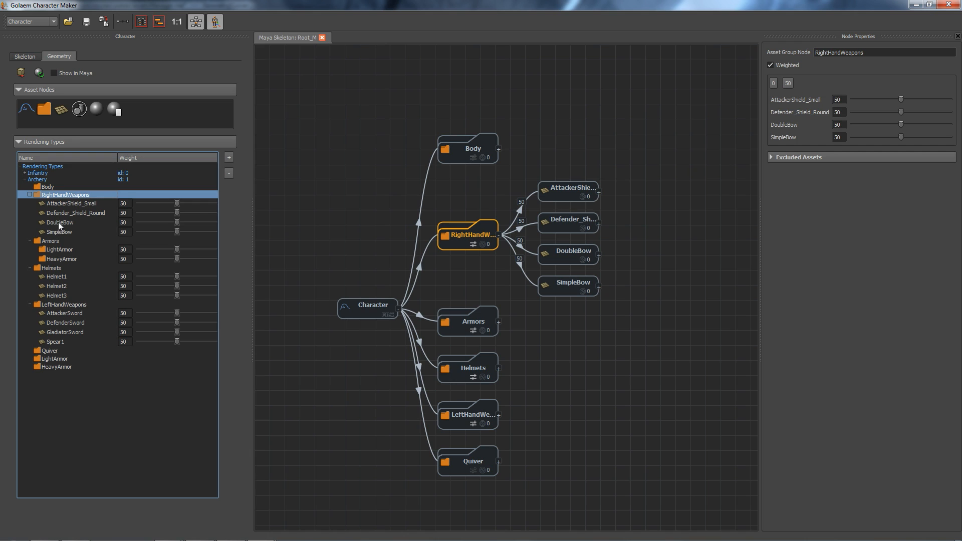
right_click(70, 195)
click(88, 204)
drag(138, 223, 187, 232)
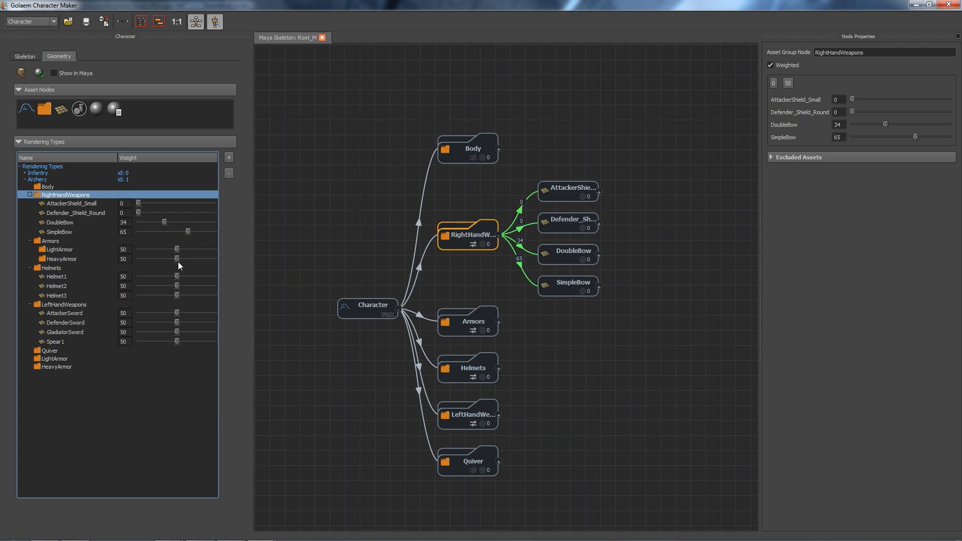
click(58, 249)
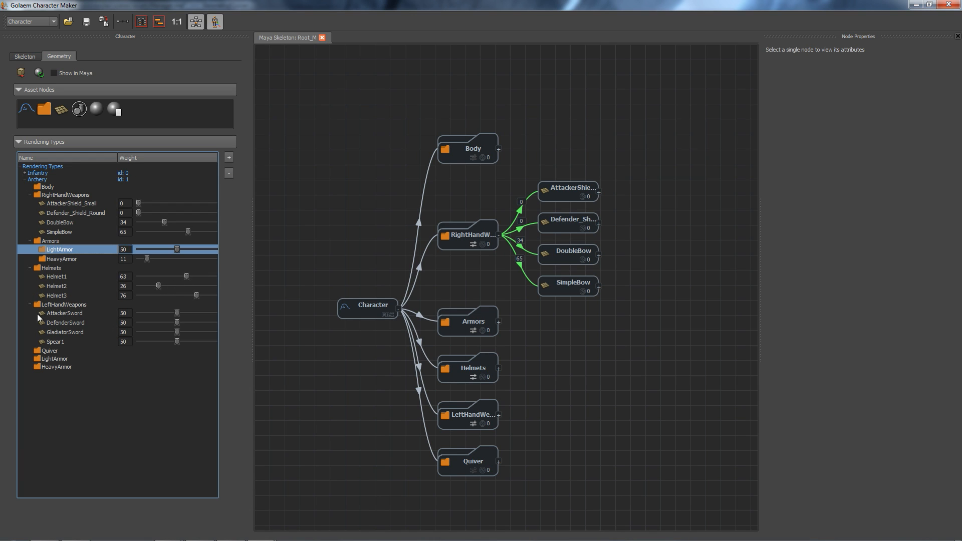
Add an asset group named empty to the character graph and connect it as a child of LeftHandWeapons.
click(67, 304)
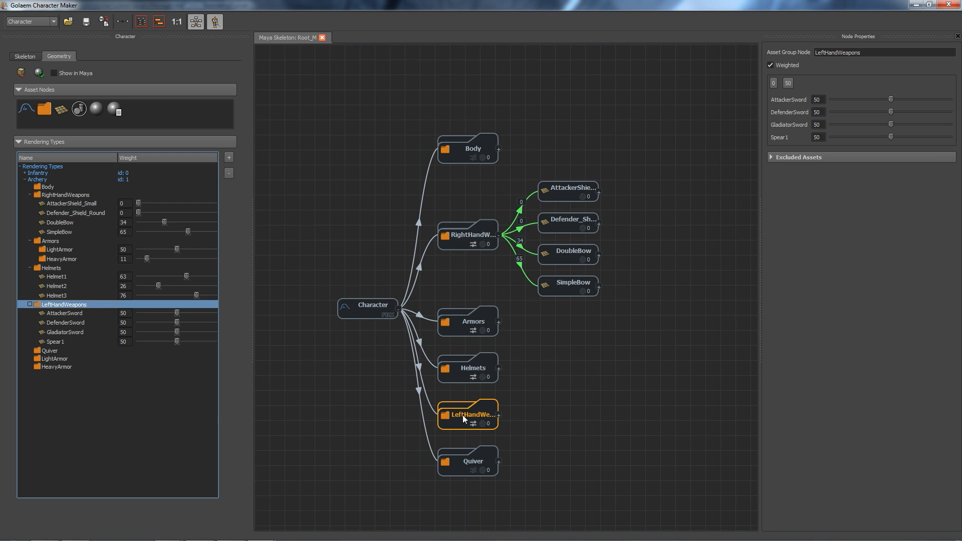
click(499, 415)
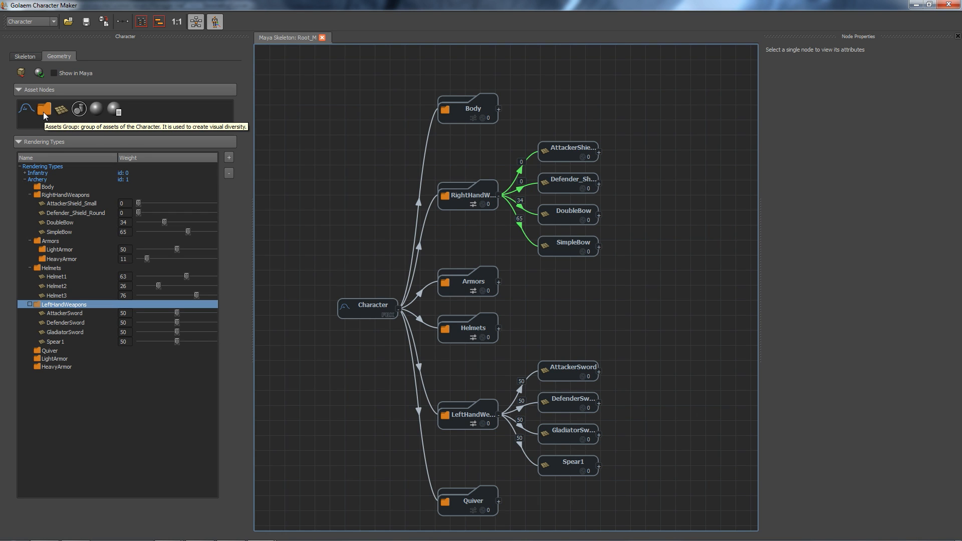
drag(44, 110, 582, 508)
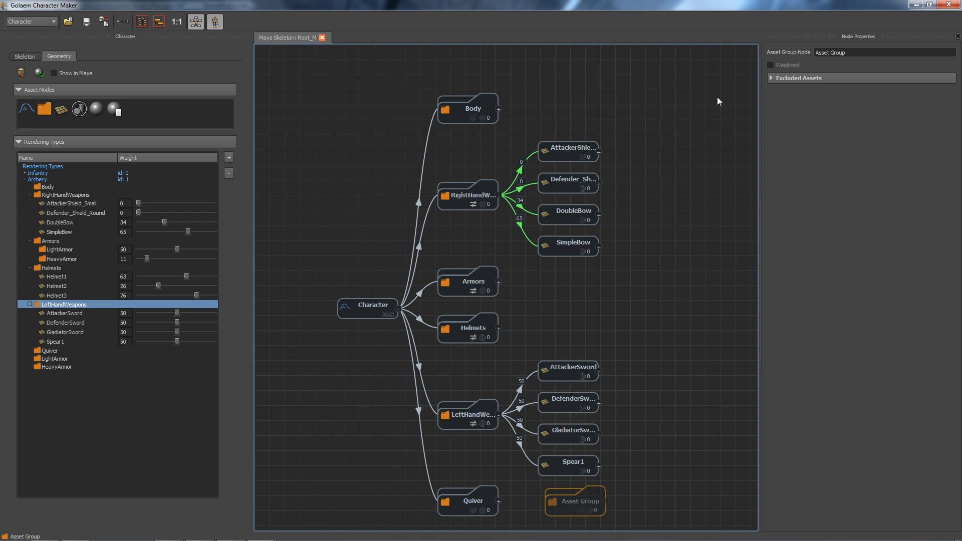
double_click(845, 53)
text(empty)
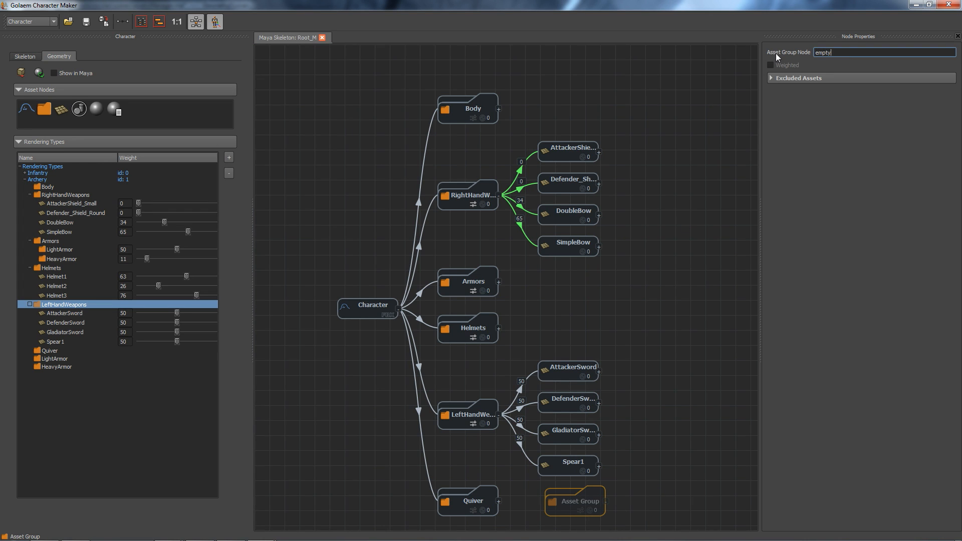
key(Tab)
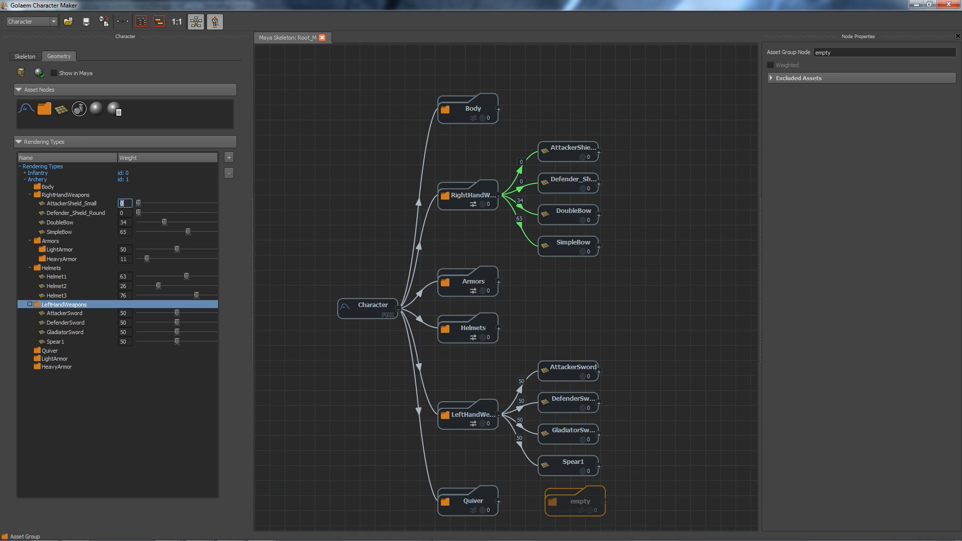
drag(480, 415, 558, 503)
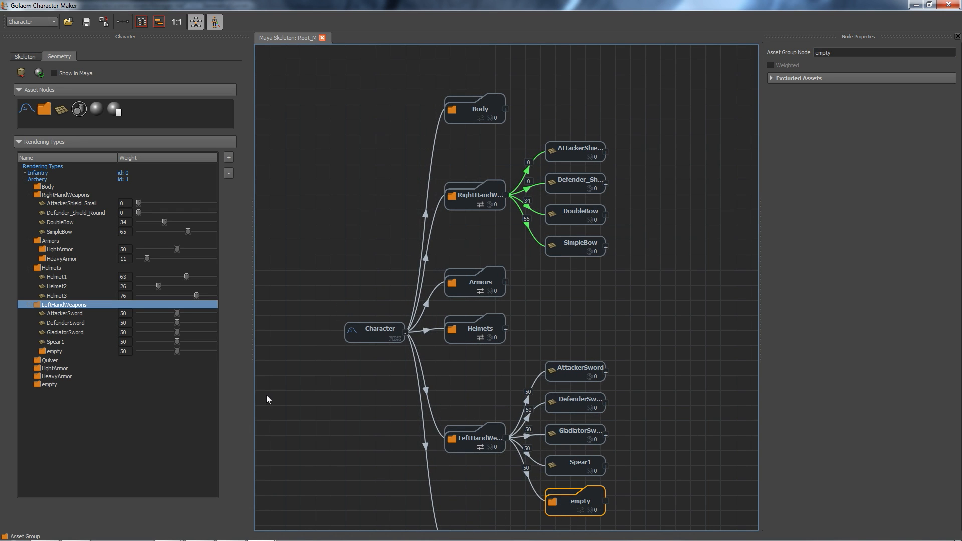
In Archery, set all LeftHandWeapons weights to 0 and raise the empty group's weight to 64.
middle_drag(561, 450, 550, 356)
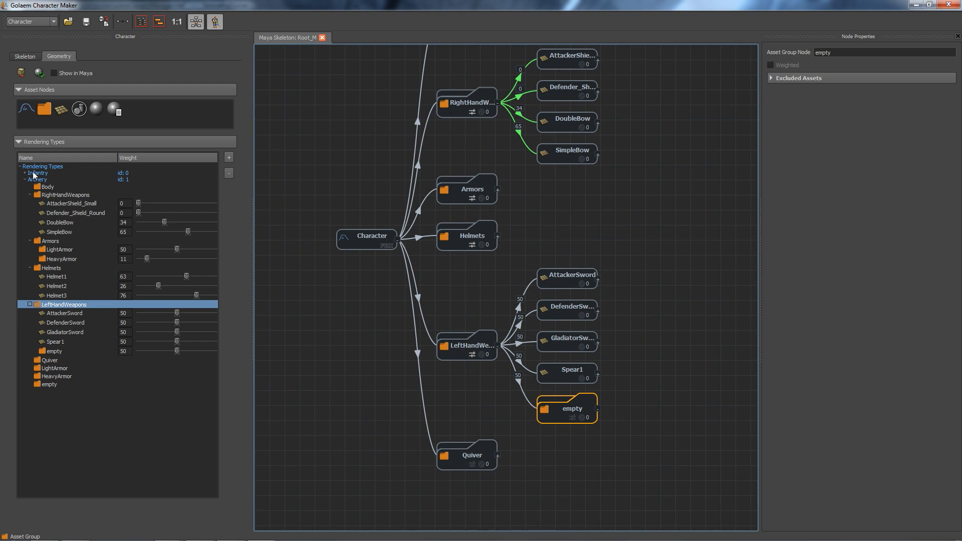
right_click(61, 304)
click(89, 307)
click(54, 352)
drag(143, 350, 188, 350)
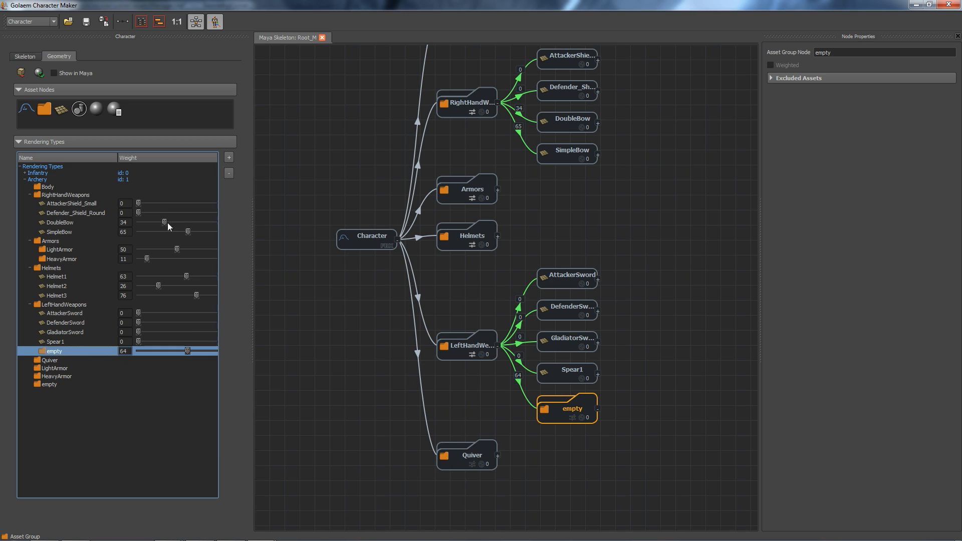
click(53, 220)
click(57, 231)
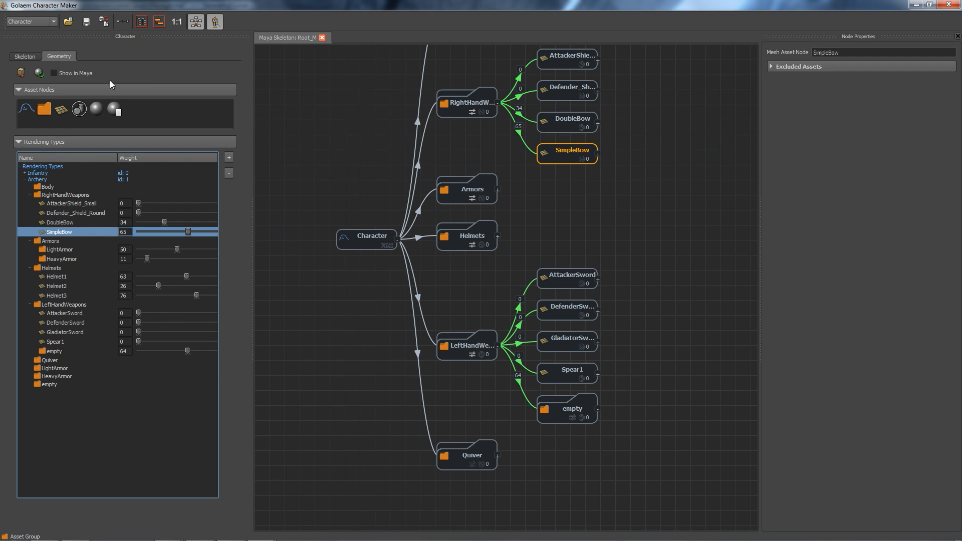
Save the character file to the Desktop as soldier.
click(86, 23)
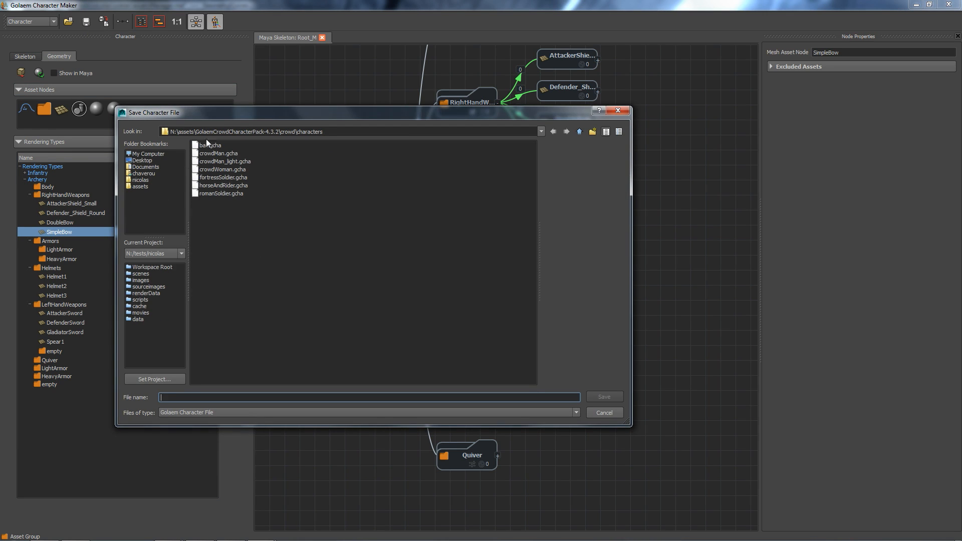
click(142, 160)
click(187, 397)
text(soldier)
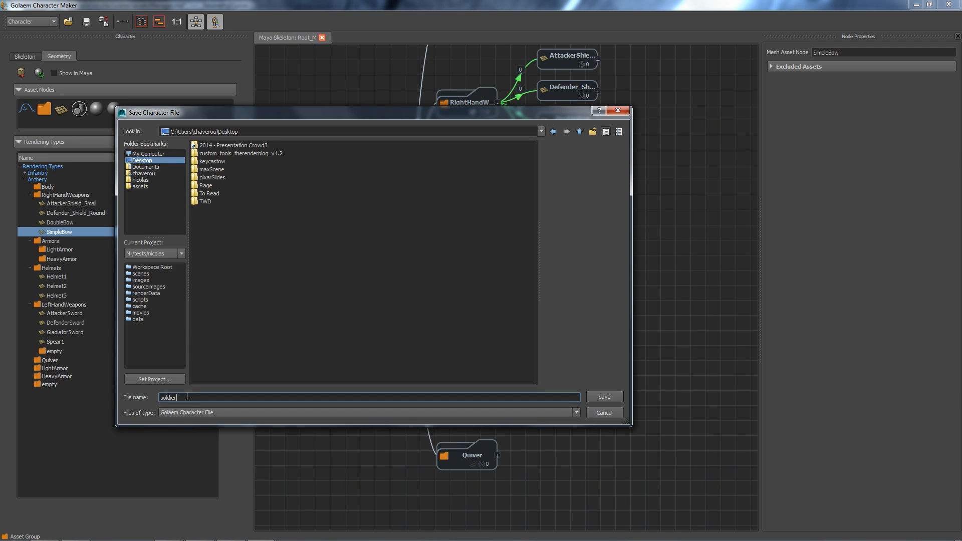
key(Return)
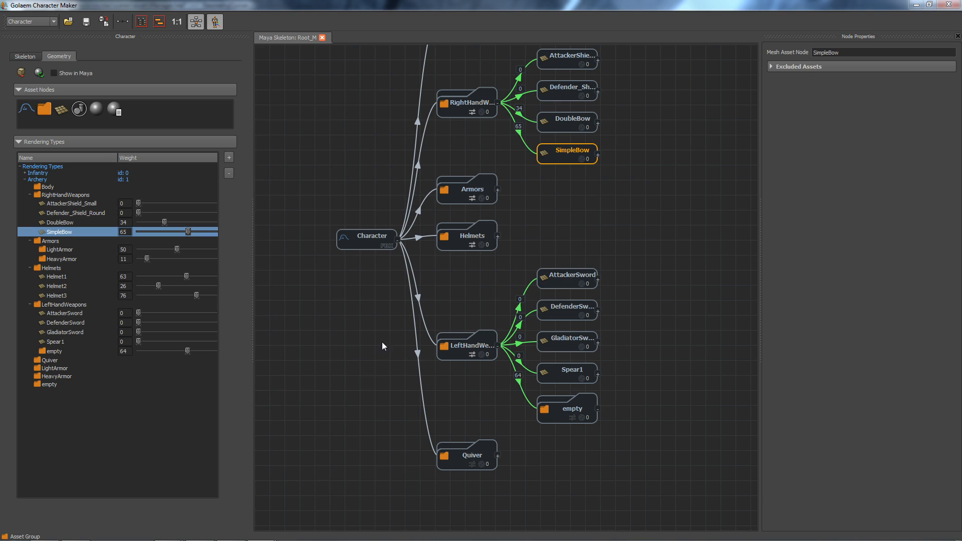
Export the Character node's geometry as an FBX file named soldier on the Desktop.
click(364, 242)
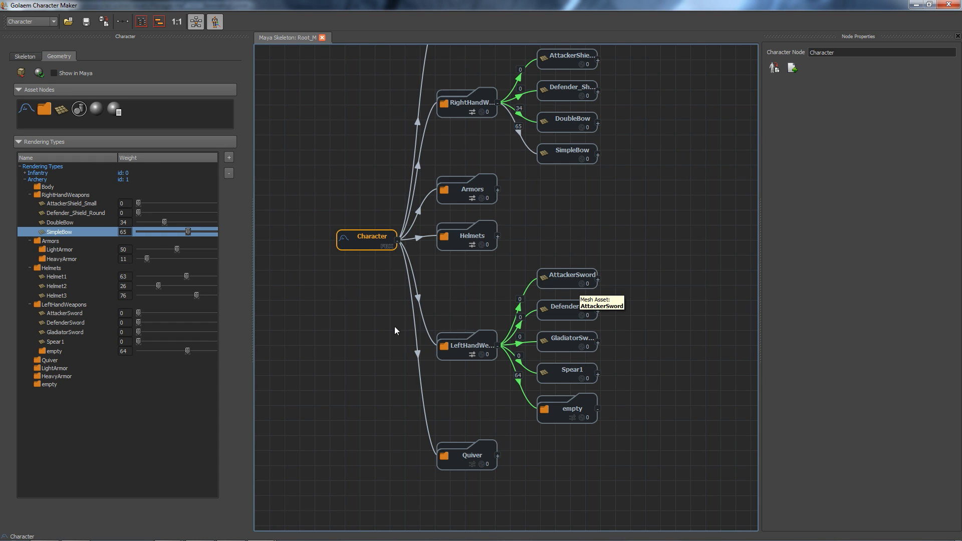
middle_drag(372, 296, 369, 339)
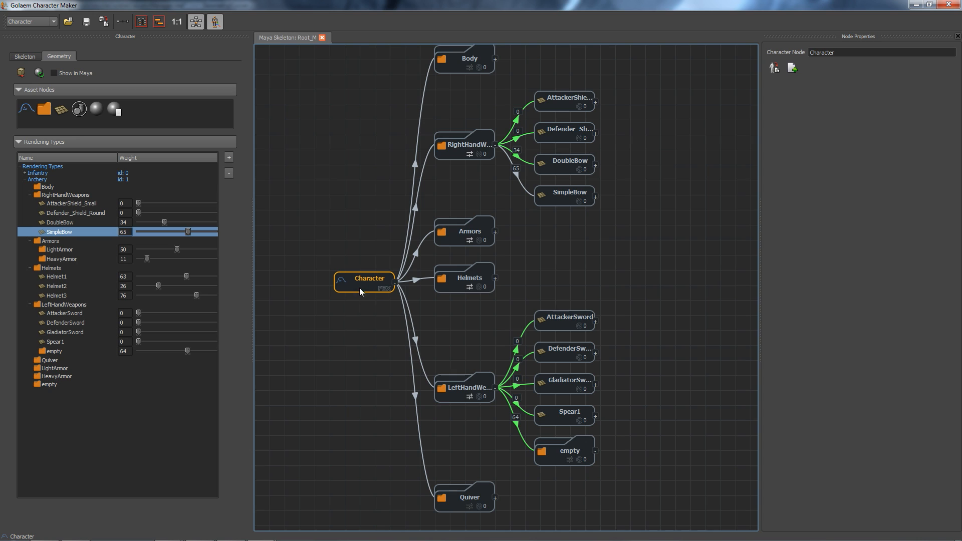
click(775, 68)
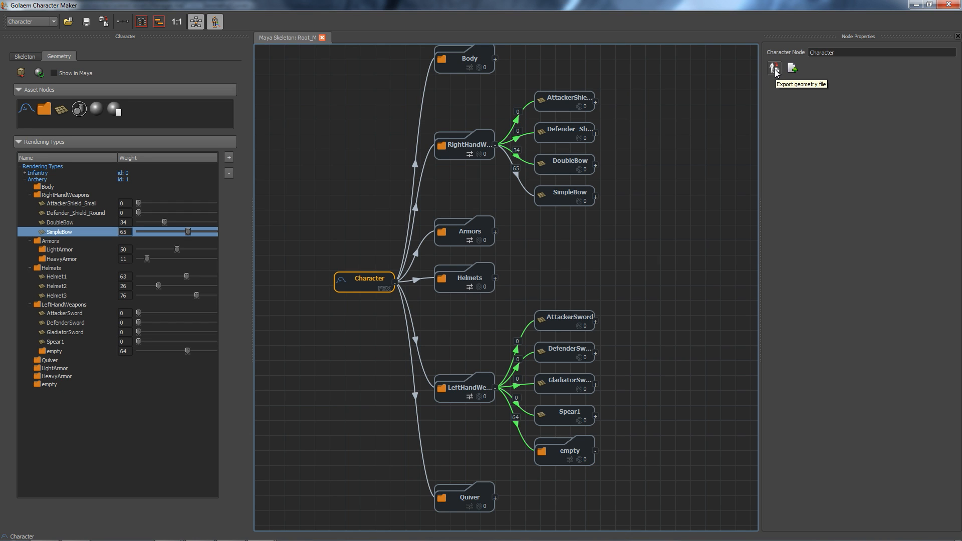
click(775, 68)
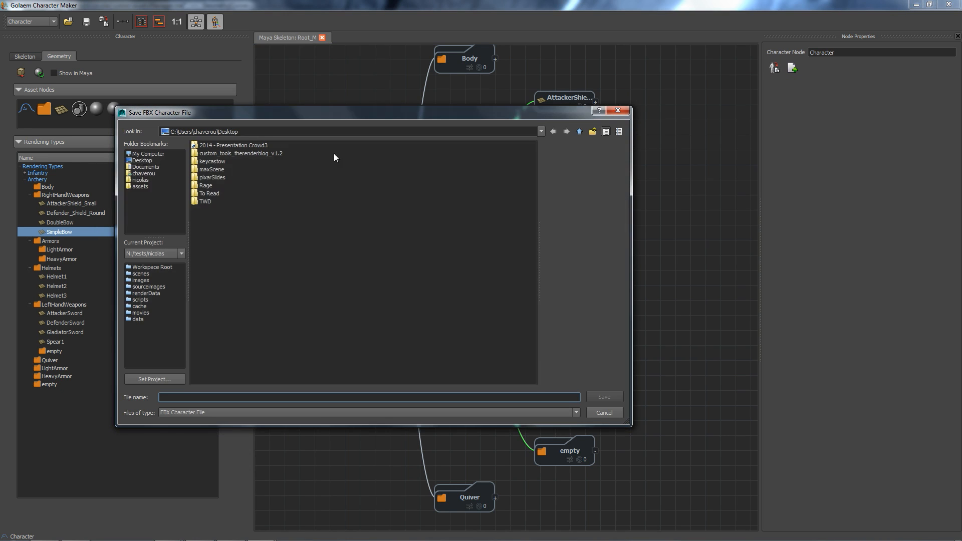
click(136, 160)
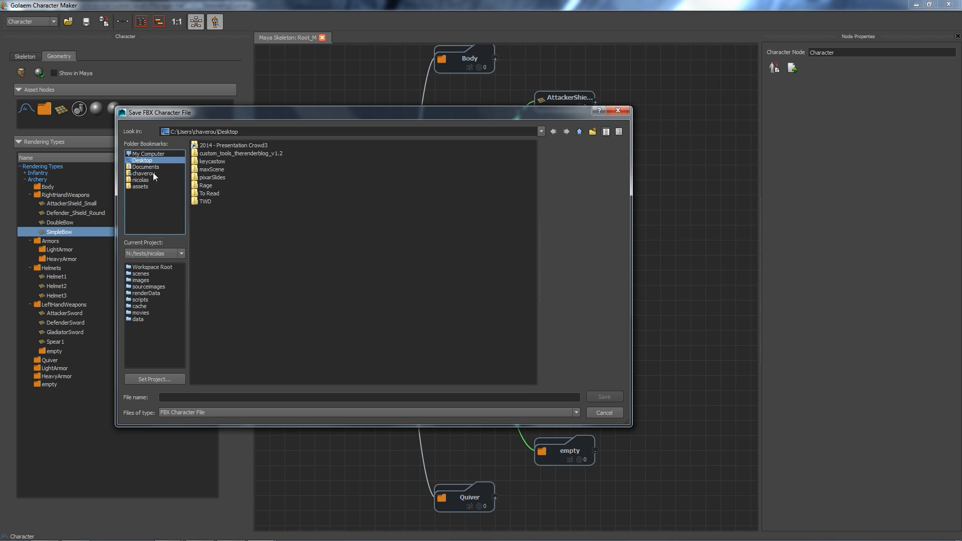
click(184, 397)
text(soldier)
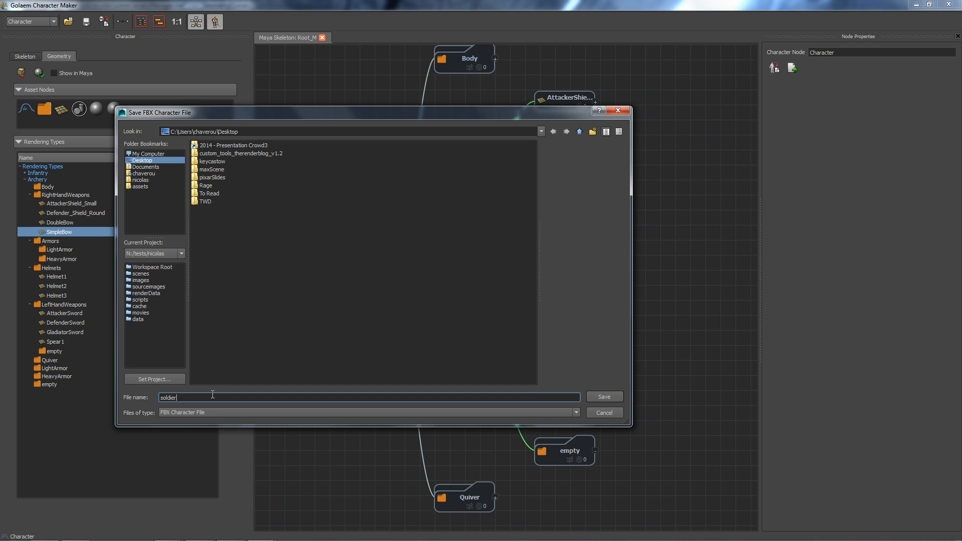
key(Return)
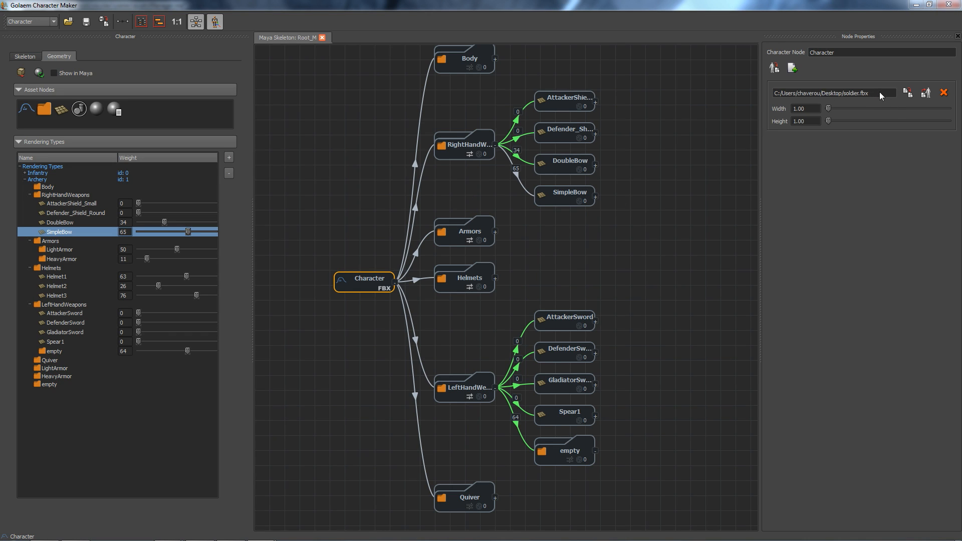
drag(877, 92, 786, 92)
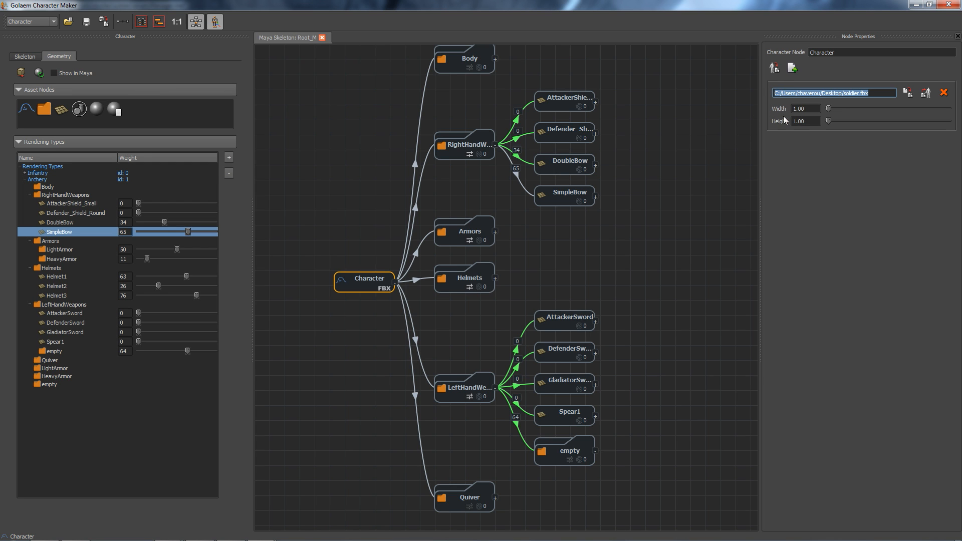
Set the soldier.fbx geometry's height to 2.01 and width to 4.01 while checking its bounding box in Maya, and save the character.
drag(759, 8, 588, 384)
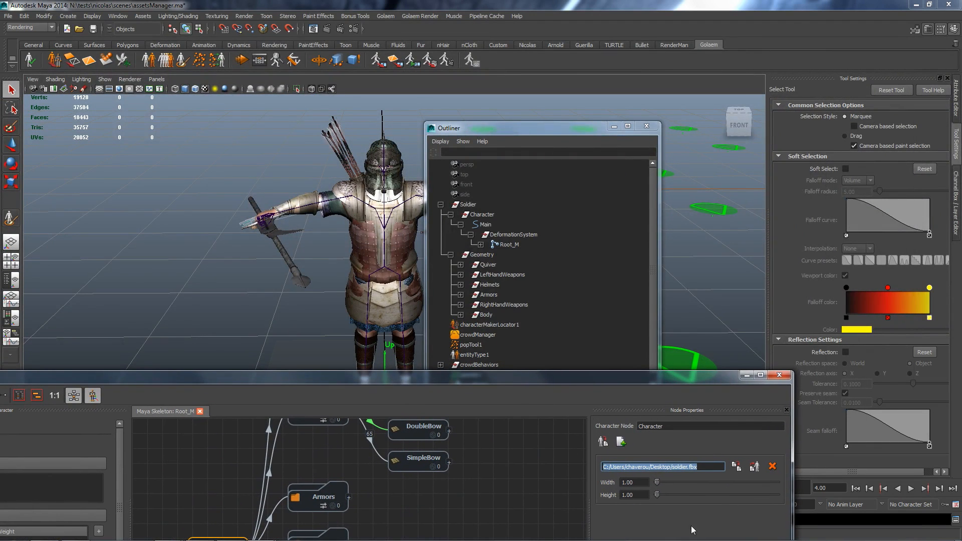
drag(657, 495, 659, 497)
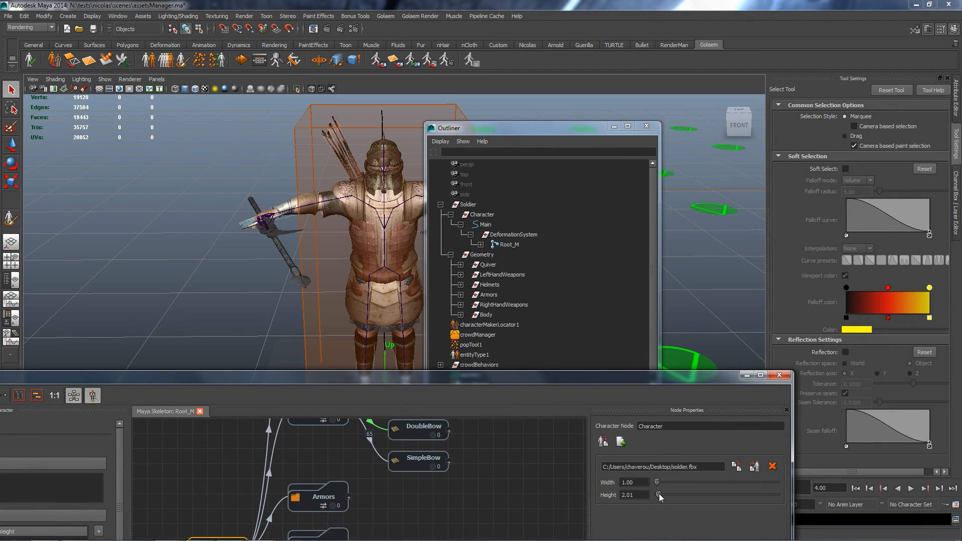
drag(658, 482, 661, 483)
click(618, 126)
alt+drag(671, 226, 435, 218)
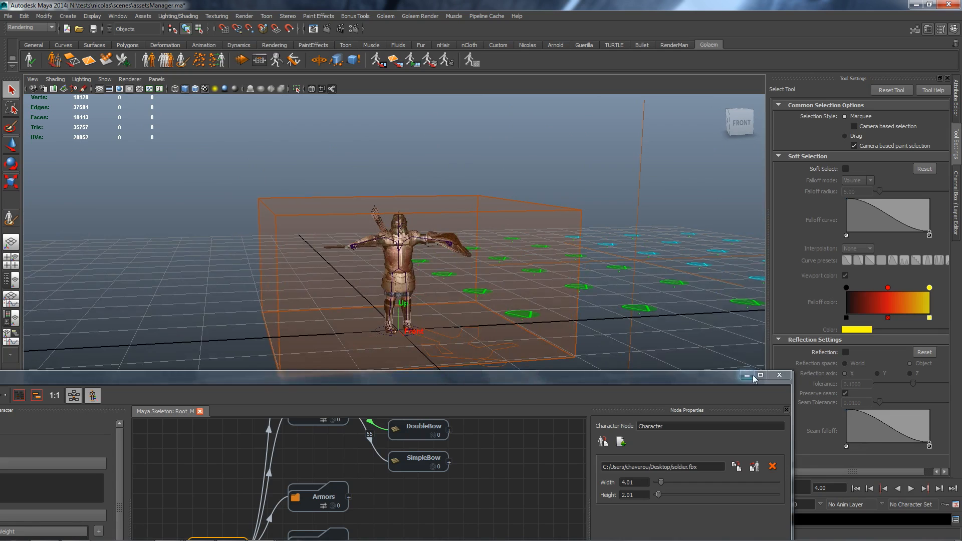
click(759, 375)
click(83, 25)
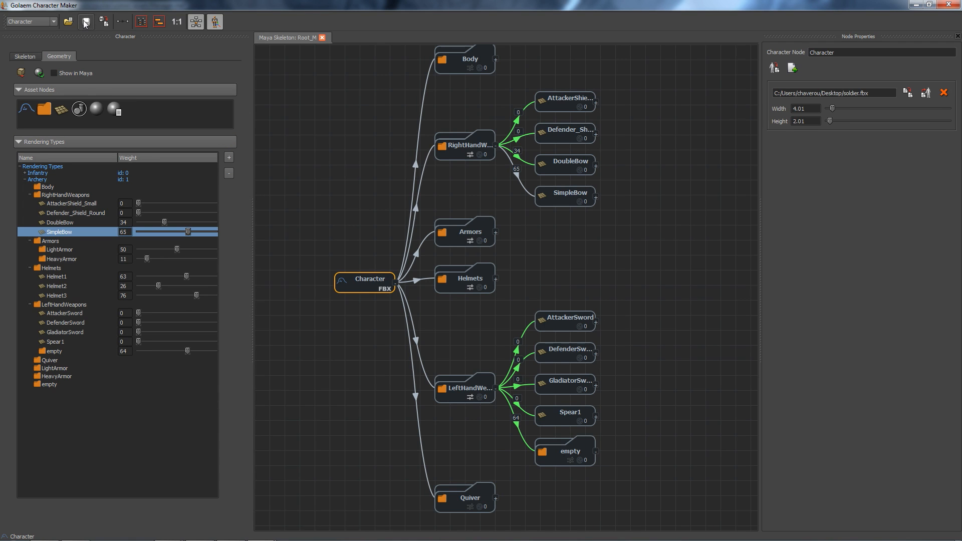
Switch to Maya and load soldier.gcha from the Desktop as the character file of entityType1.
click(916, 4)
alt+middle_drag(451, 219, 448, 219)
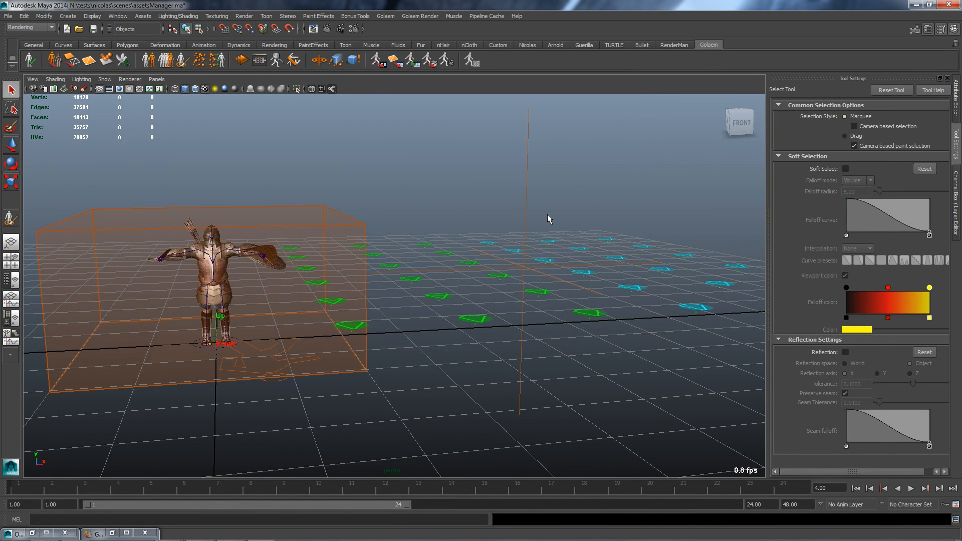
alt+middle_drag(577, 217, 493, 219)
alt+right_drag(436, 235, 547, 227)
alt+drag(532, 226, 513, 260)
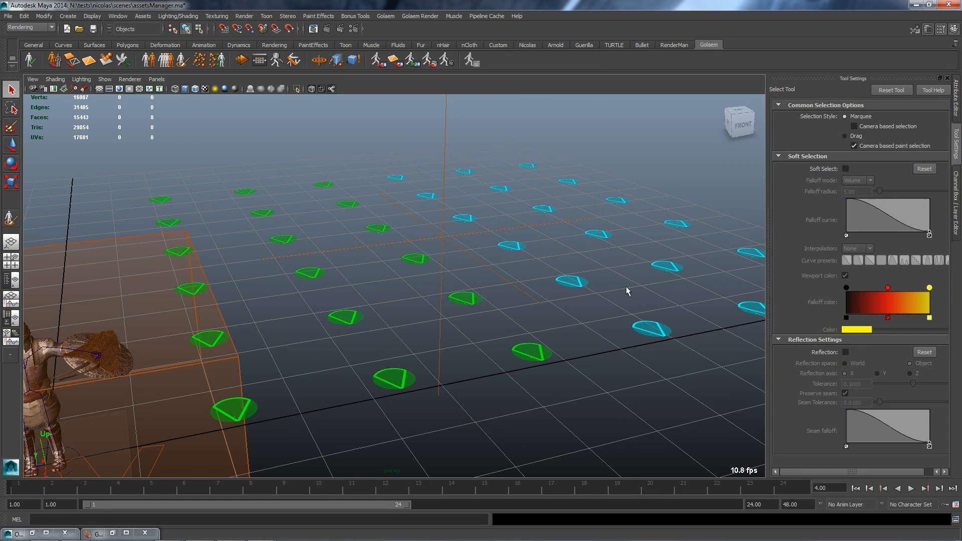
key(shift+o)
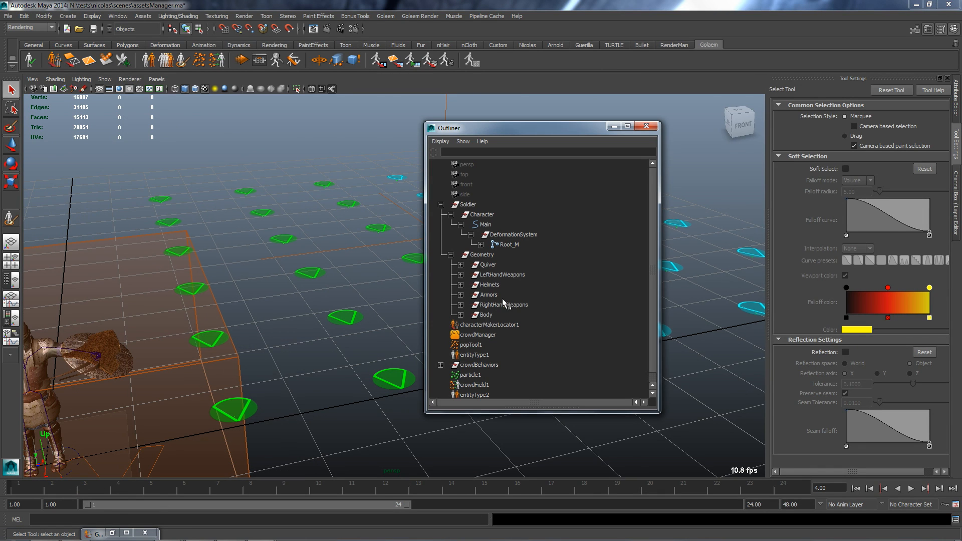
click(466, 345)
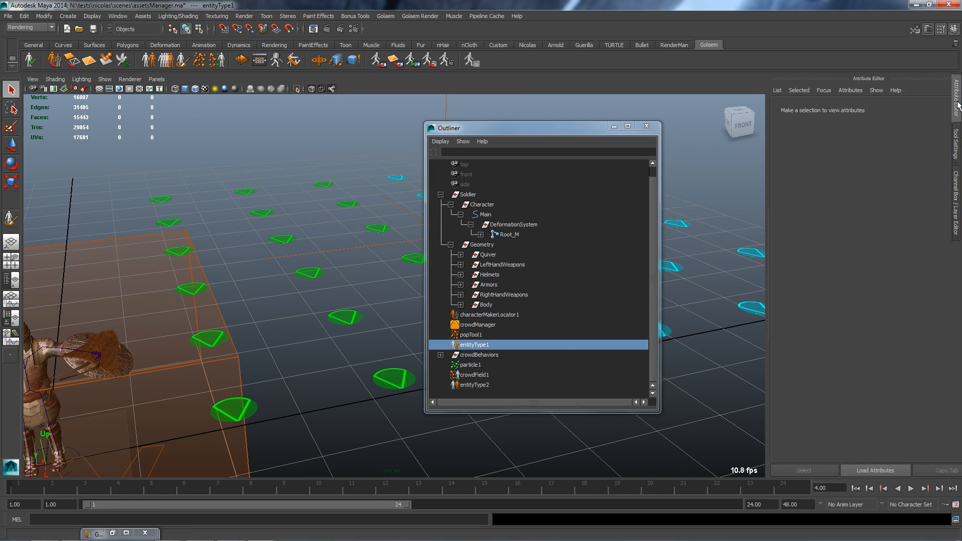
click(956, 98)
click(920, 188)
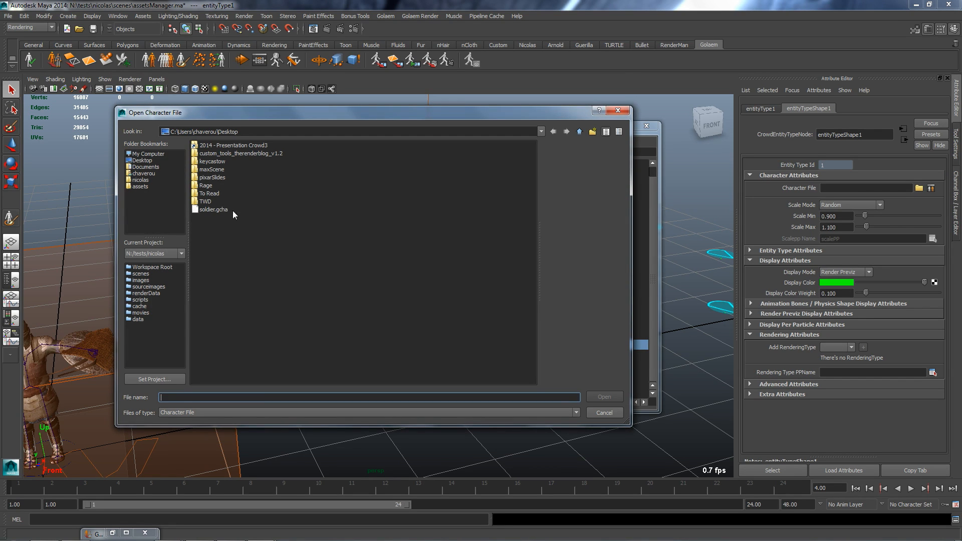
double_click(215, 211)
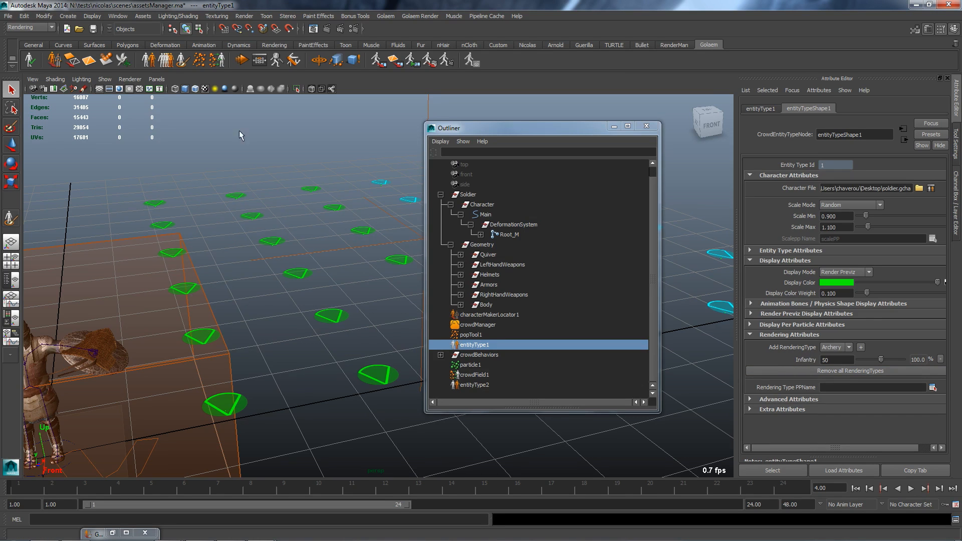
Compare the Infantry and Archery weights in Golaem Character Maker, and return to Maya.
click(55, 62)
drag(272, 378, 522, 102)
click(155, 277)
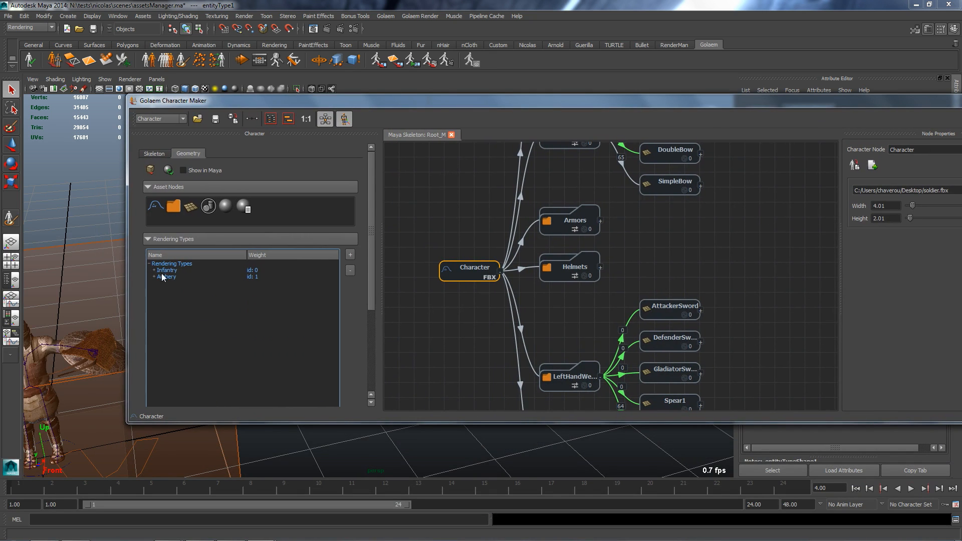
click(172, 277)
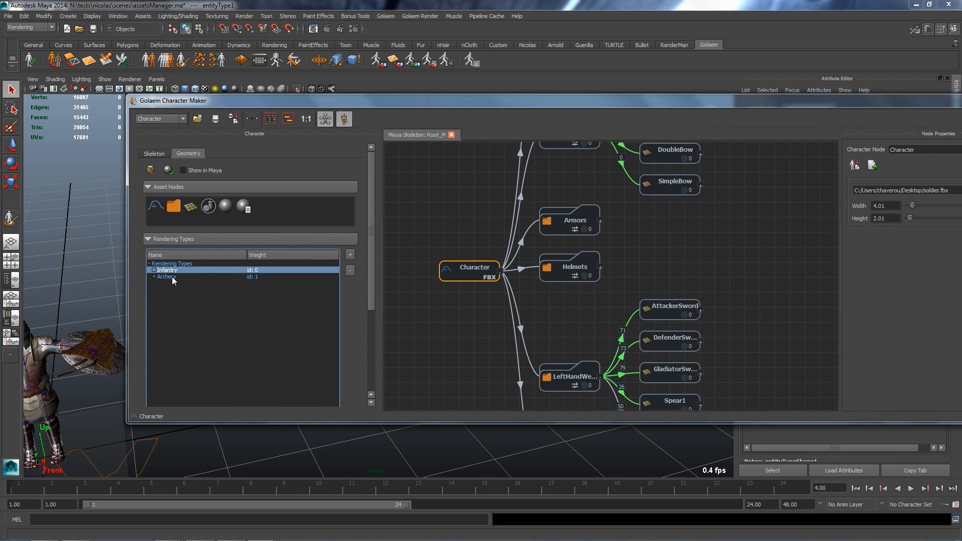
drag(942, 101, 780, 110)
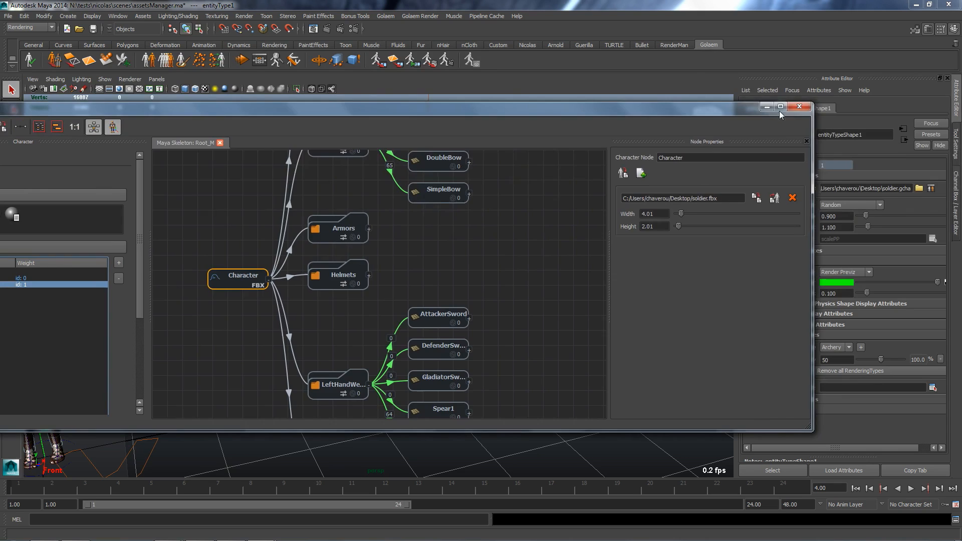
click(763, 110)
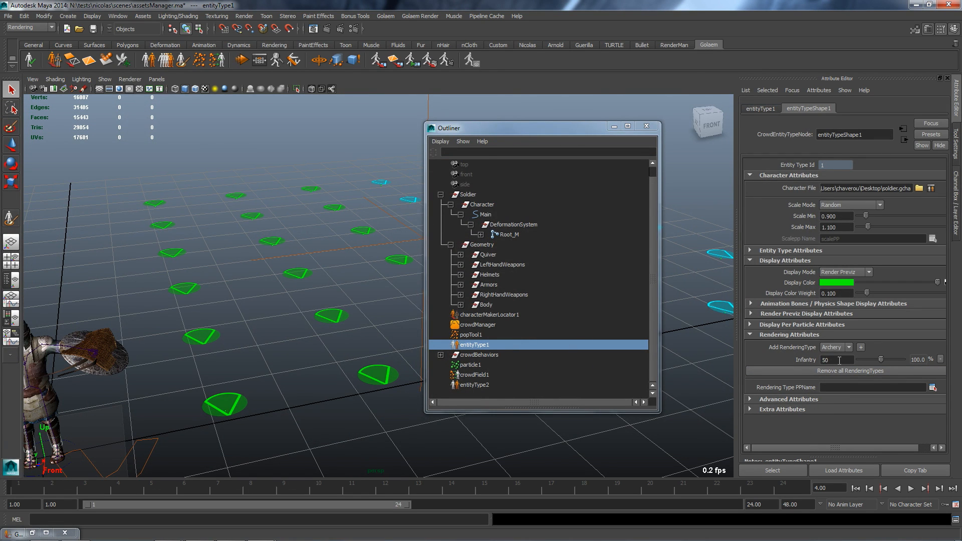
Load soldier.gcha from the Desktop as the character file of entityType2.
click(471, 385)
click(919, 188)
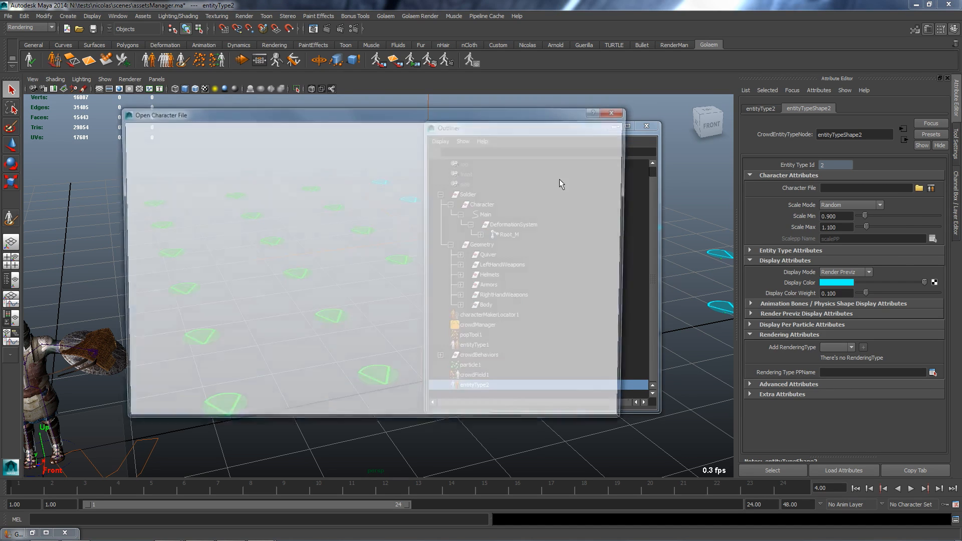
double_click(216, 209)
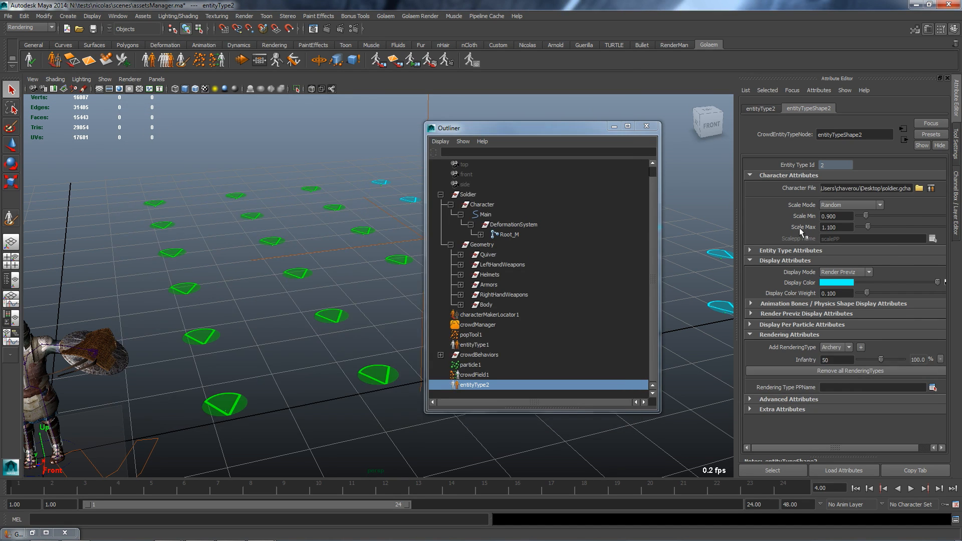
Remove the Infantry rendering type from entityType2 and add Archery in its place.
click(940, 359)
click(836, 347)
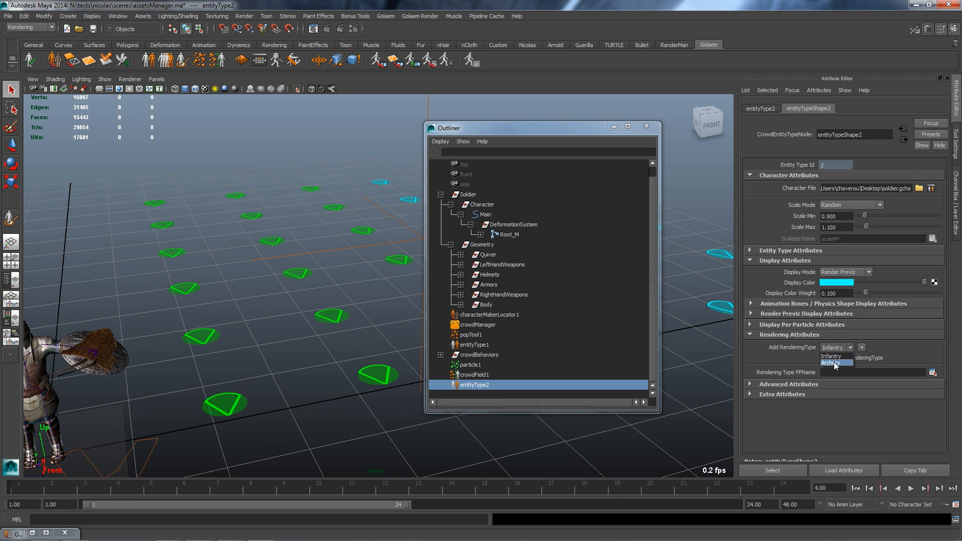
click(862, 347)
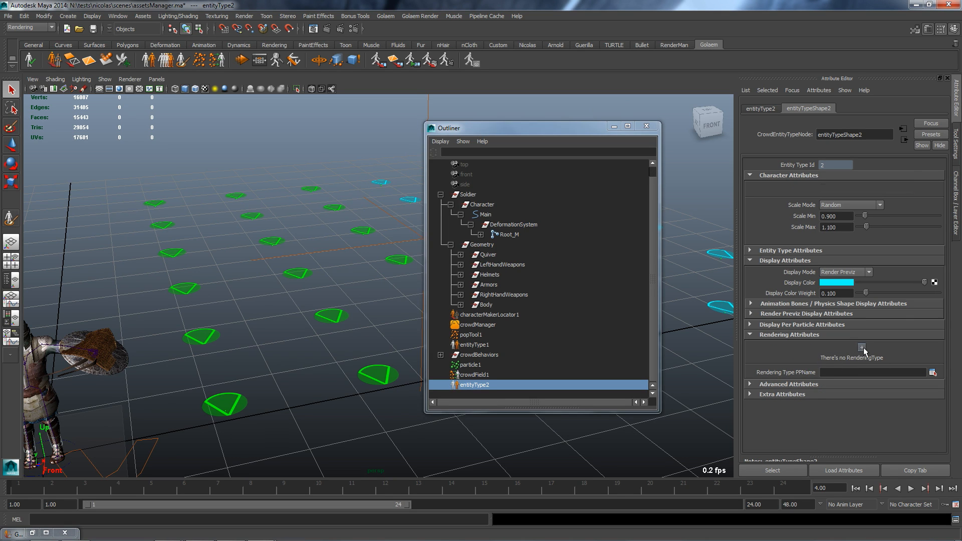
Minimize the Outliner, rewind and advance the crowd simulation to frame 3, and examine the soldiers of both entity types.
click(615, 126)
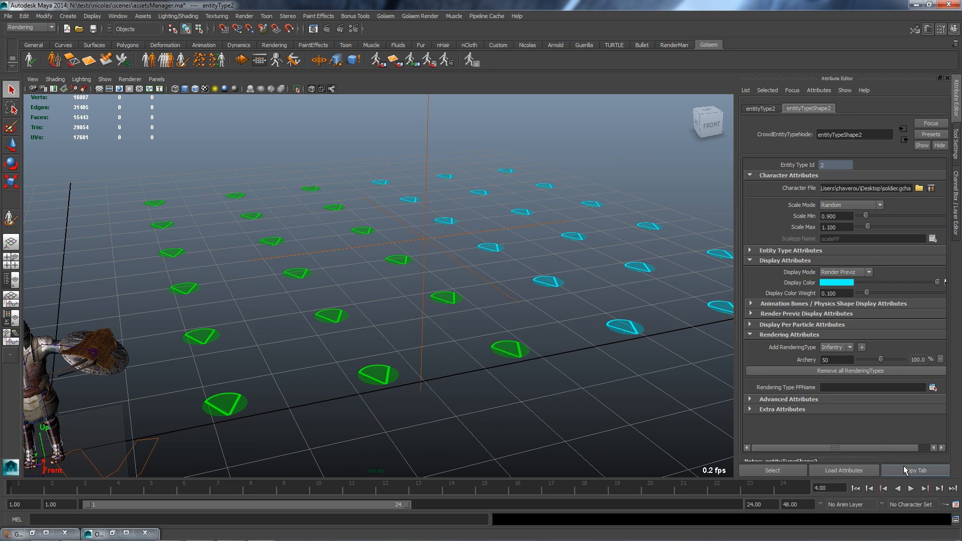
click(856, 491)
click(939, 491)
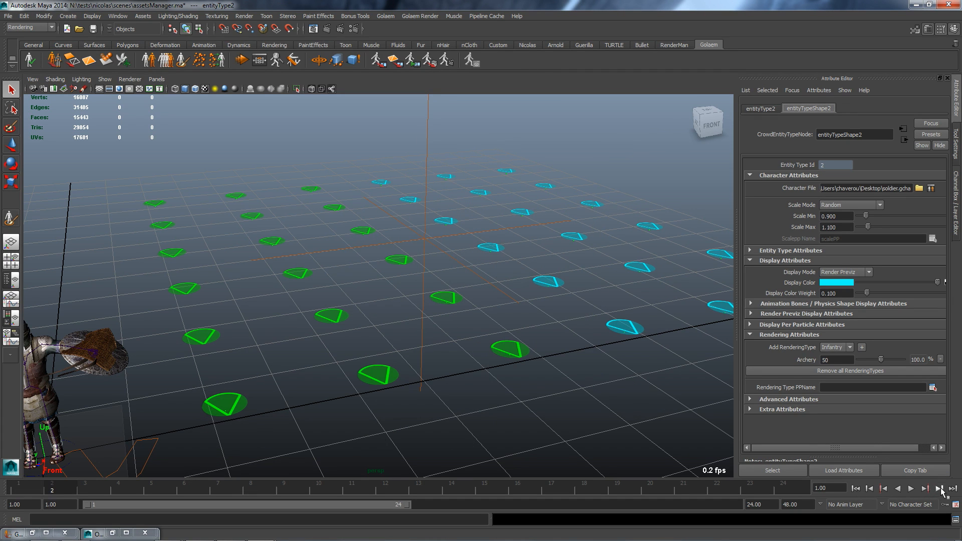
mouse_move(469, 257)
alt+mouse_down()
mouse_move(480, 255)
mouse_move(458, 271)
mouse_move(469, 264)
alt+mouse_up()
alt+middle_drag(535, 256, 216, 265)
alt+middle_drag(501, 264, 433, 267)
alt+drag(433, 272, 452, 299)
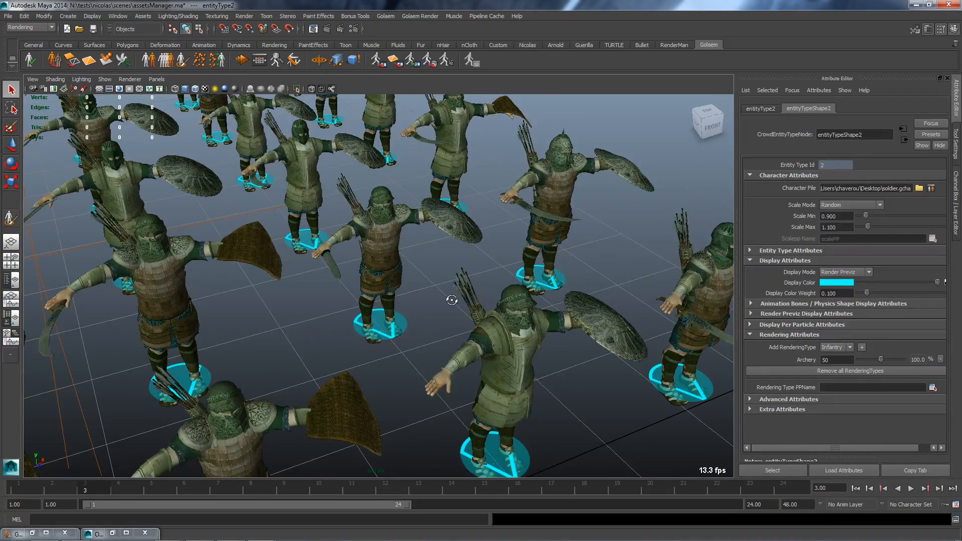
mouse_move(452, 300)
alt+mouse_down()
mouse_move(387, 293)
mouse_move(430, 293)
alt+mouse_up()
alt+middle_drag(233, 296, 586, 289)
mouse_move(300, 300)
alt+middle_down()
mouse_move(546, 297)
mouse_move(562, 285)
alt+middle_up()
alt+middle_drag(400, 331, 541, 308)
alt+middle_drag(396, 311, 518, 301)
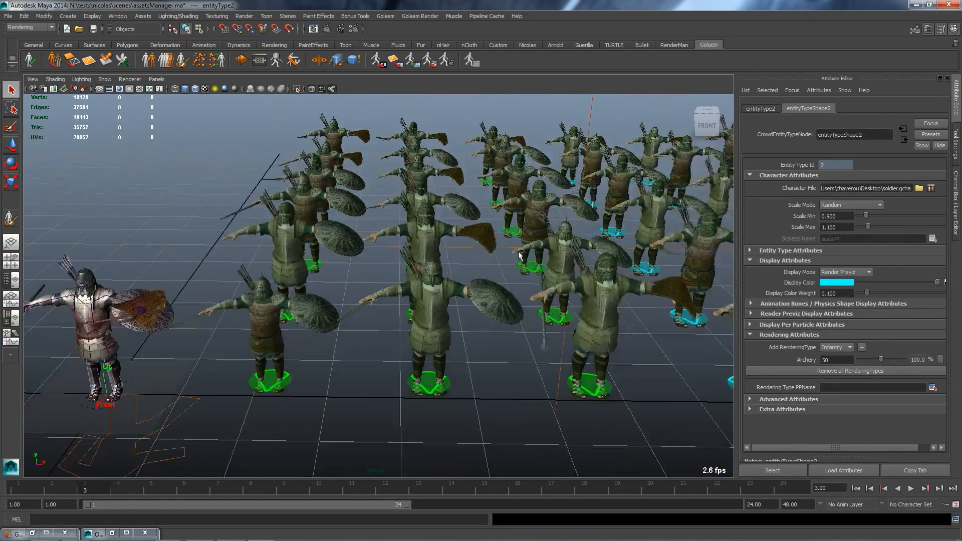
Replace the popTool1 population in the particleShape1 particle system and play the simulation to about frame 11.
click(593, 104)
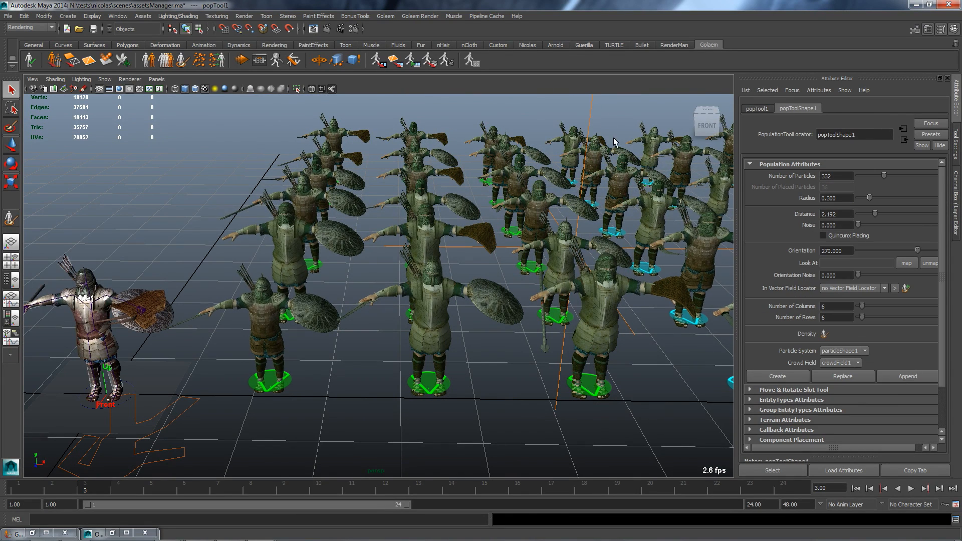
click(848, 352)
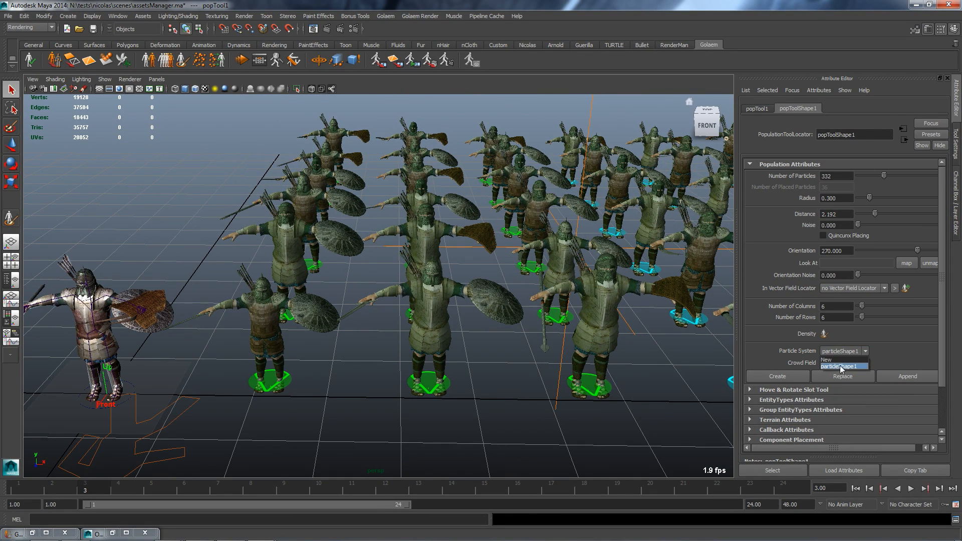
click(841, 367)
click(855, 381)
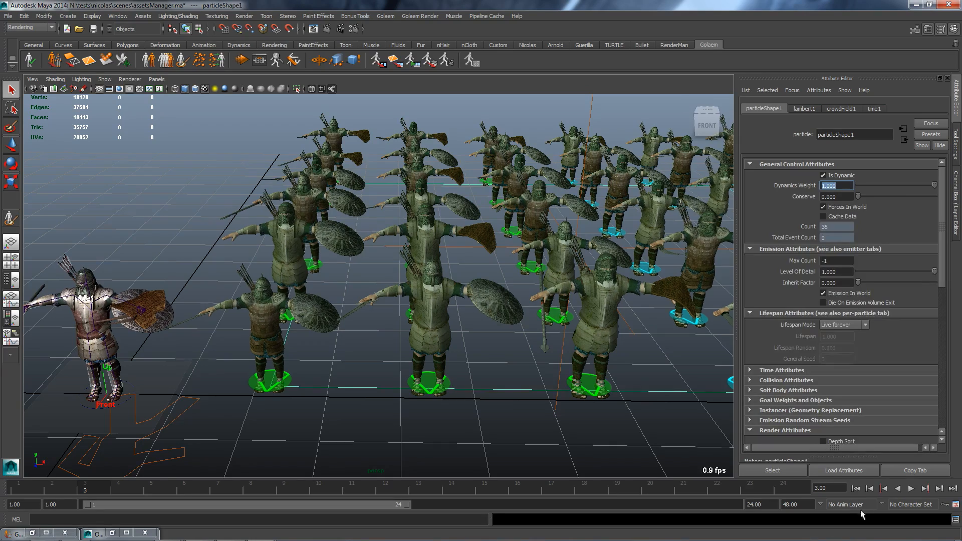
click(912, 489)
click(911, 489)
Examine the weapons, shields and quivers carried by the green and blue soldiers up close.
mouse_move(527, 289)
alt+mouse_down()
mouse_move(500, 305)
mouse_move(514, 297)
alt+mouse_up()
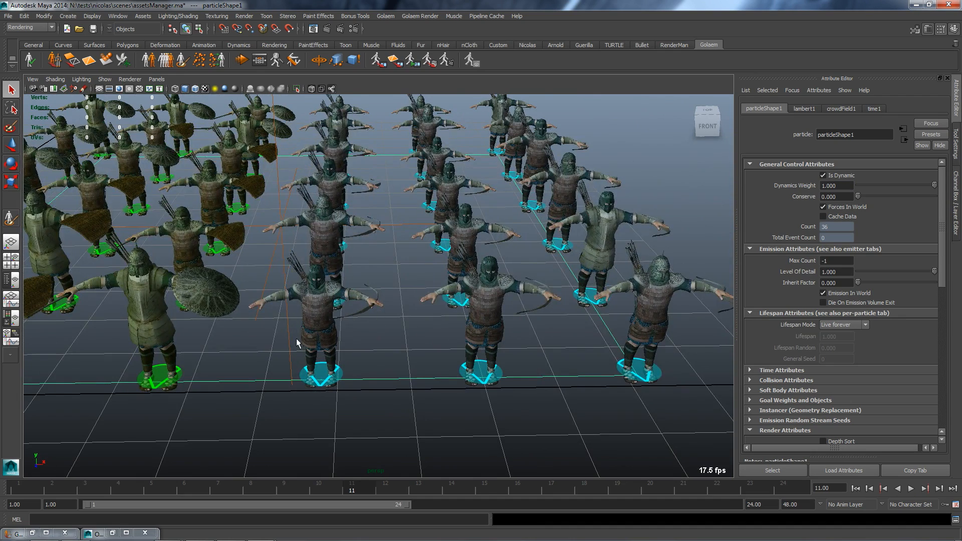
scroll(301, 338, up, 5)
alt+drag(380, 327, 361, 350)
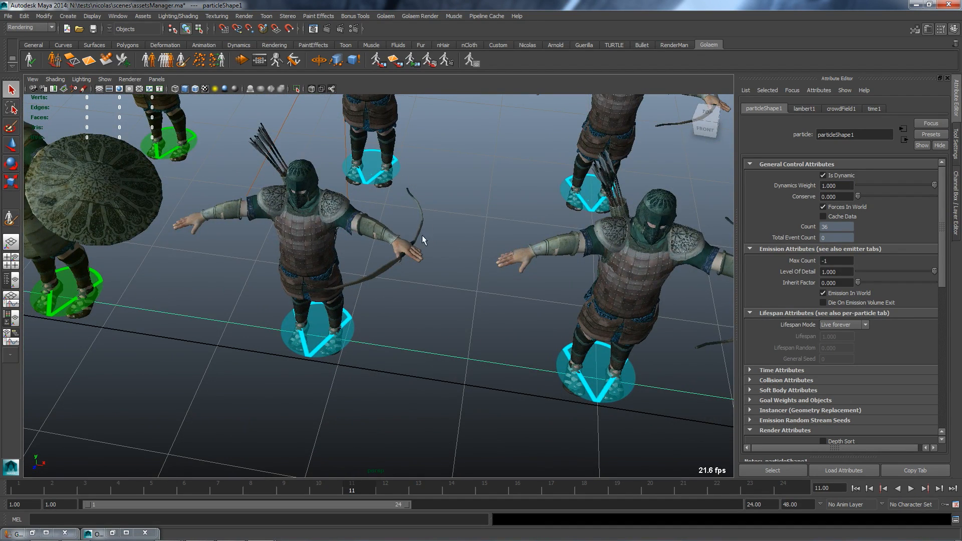
alt+middle_drag(166, 317, 664, 393)
alt+drag(428, 390, 440, 342)
alt+middle_drag(332, 393, 443, 232)
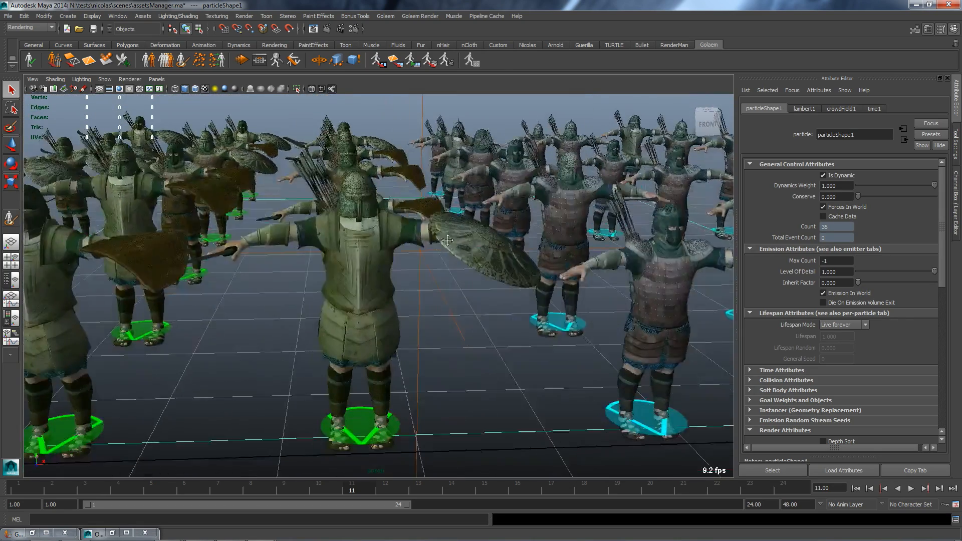
alt+drag(433, 301, 426, 348)
alt+middle_drag(297, 282, 435, 412)
alt+right_drag(251, 321, 136, 305)
alt+drag(135, 305, 173, 346)
alt+middle_drag(466, 297, 362, 297)
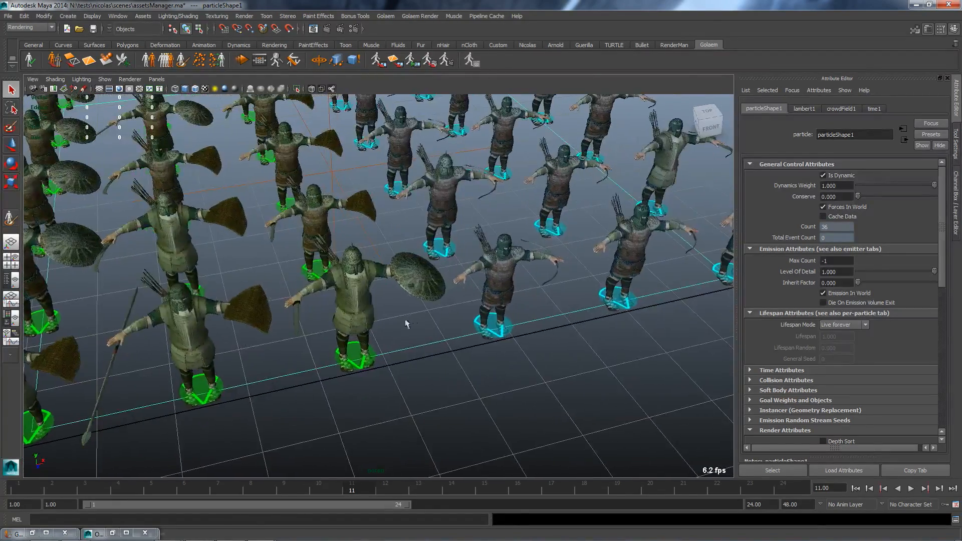
alt+drag(406, 324, 372, 314)
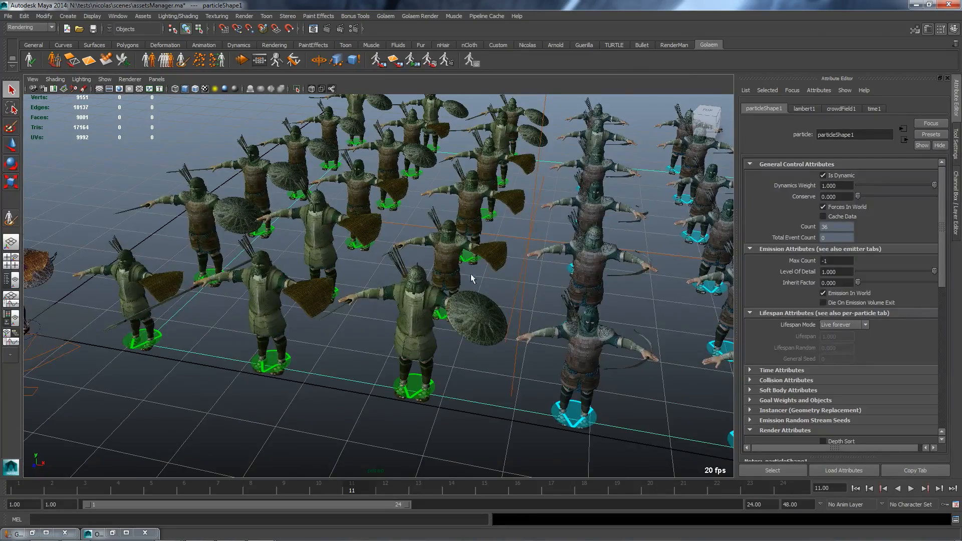
alt+right_drag(293, 337, 357, 343)
alt+drag(357, 343, 411, 337)
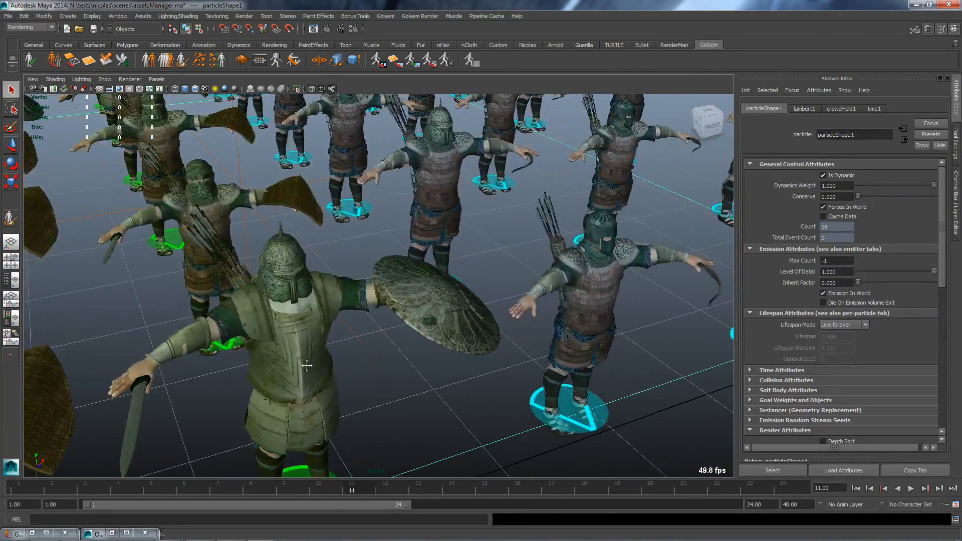
alt+middle_drag(304, 362, 381, 341)
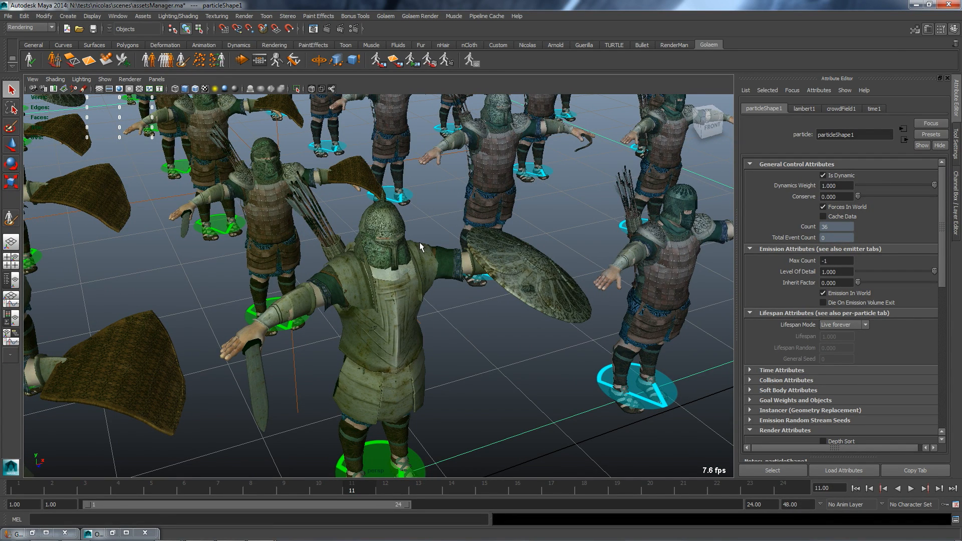
Switch to Golaem Character Maker, maximize it, and expand the Quiver group to its mesh asset.
click(53, 59)
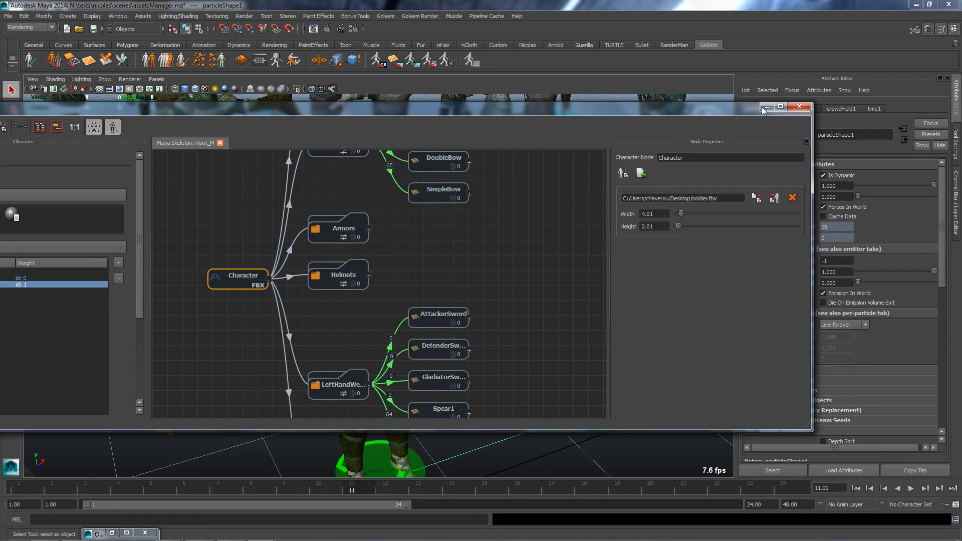
click(780, 107)
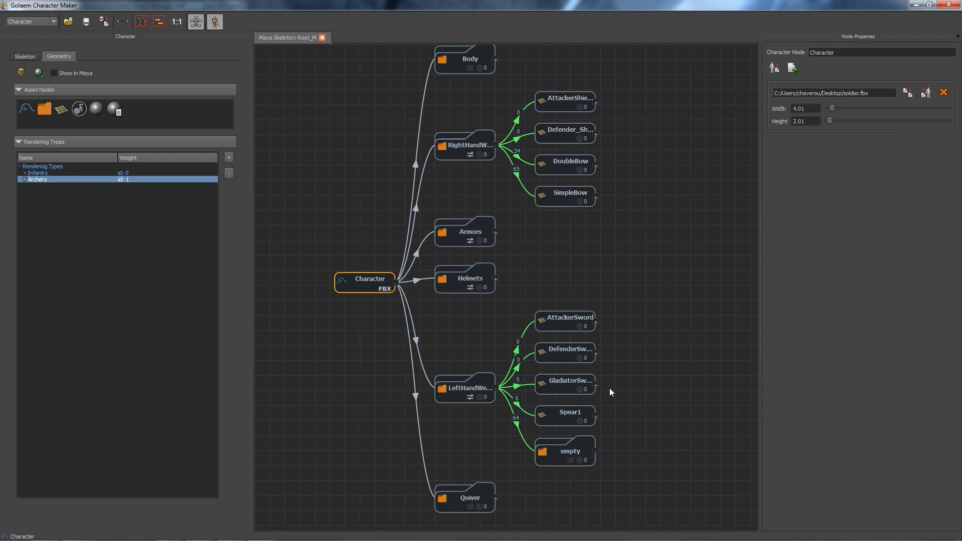
click(482, 494)
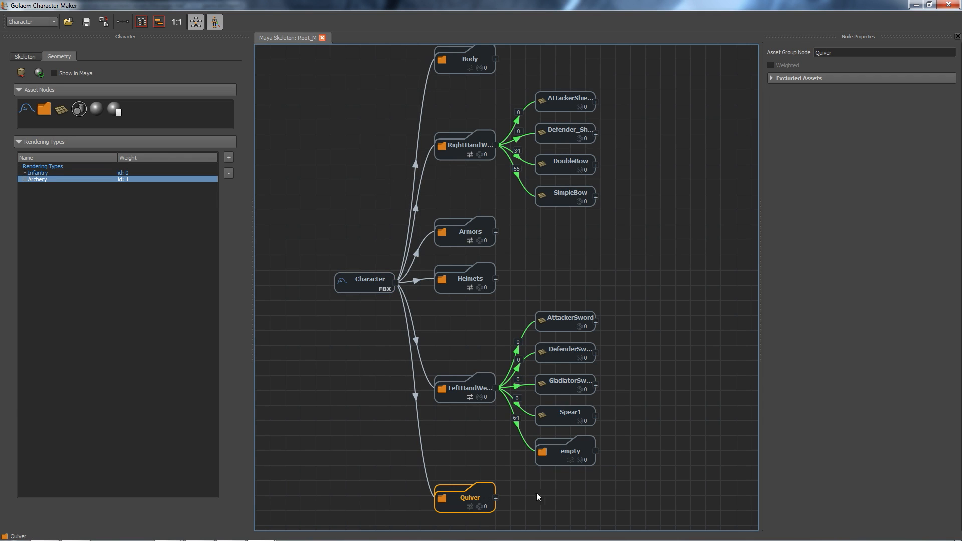
click(496, 499)
click(562, 499)
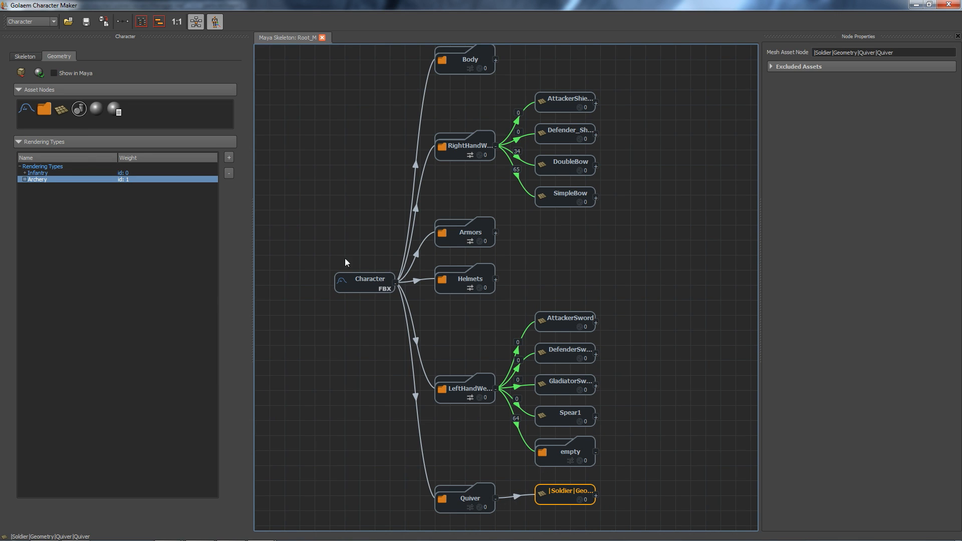
Connect the Quiver group to the existing empty asset group and make Quiver's child assets weighted.
drag(44, 108, 662, 480)
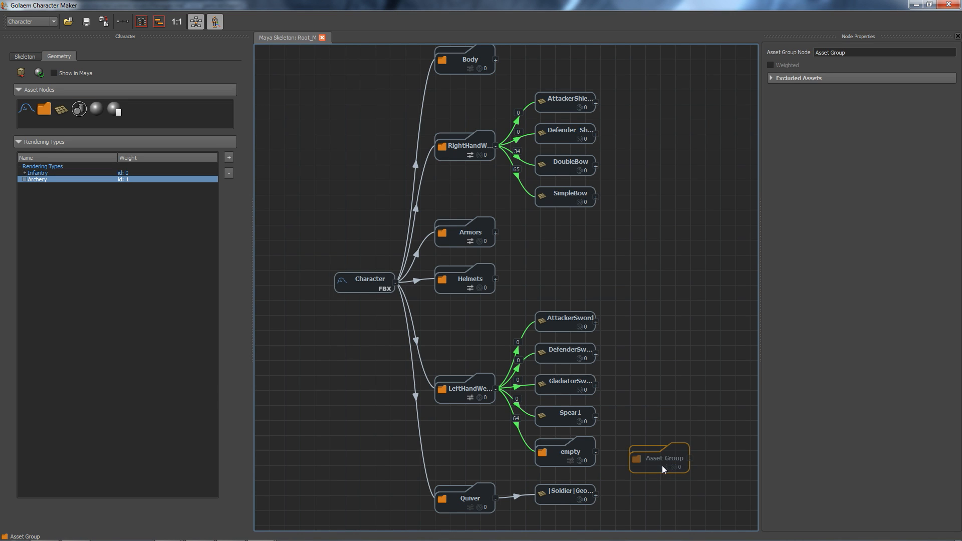
key(Delete)
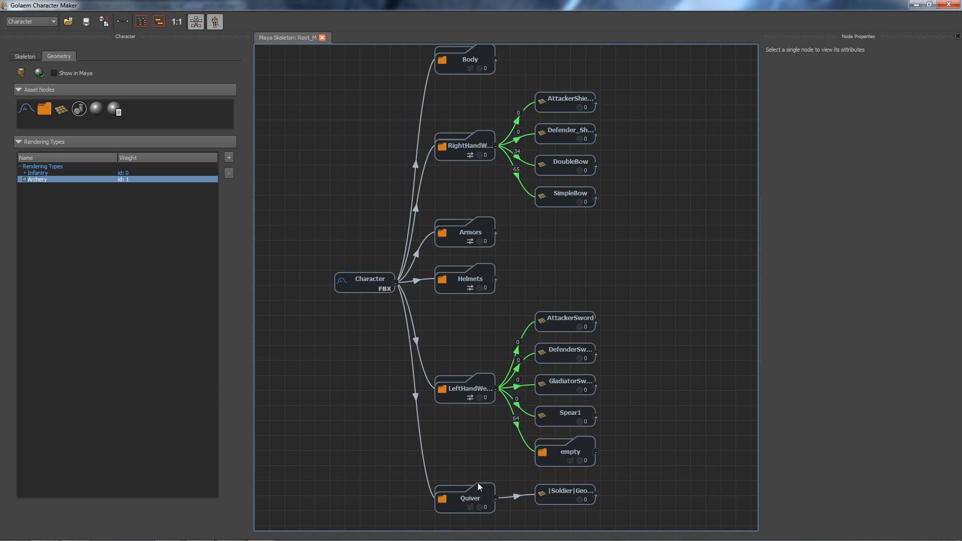
click(555, 456)
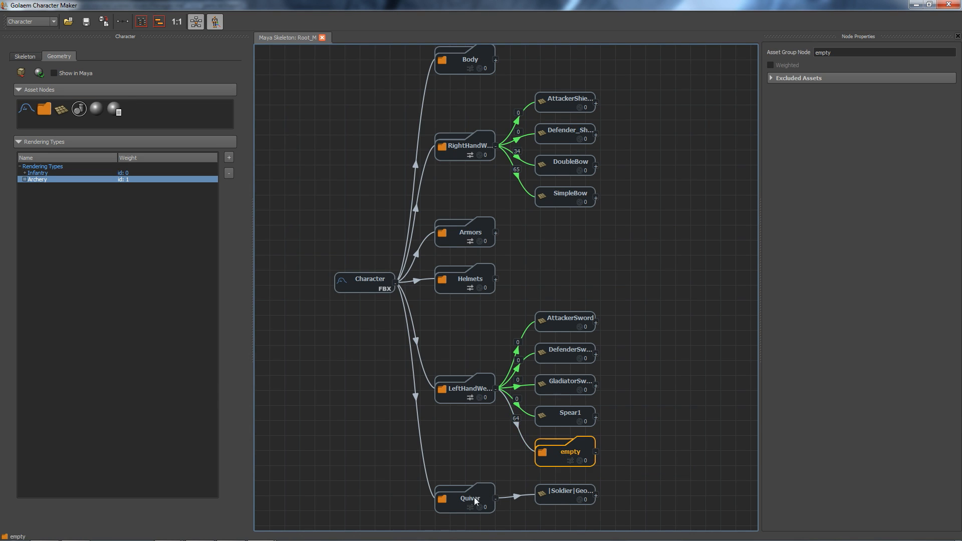
key(ctrl)
drag(499, 489, 534, 472)
drag(552, 458, 552, 458)
click(482, 497)
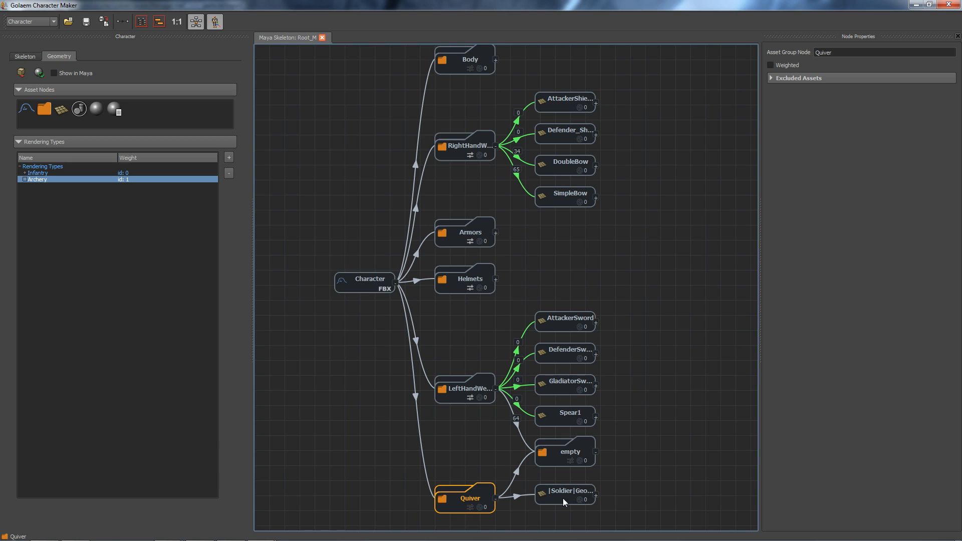
click(471, 507)
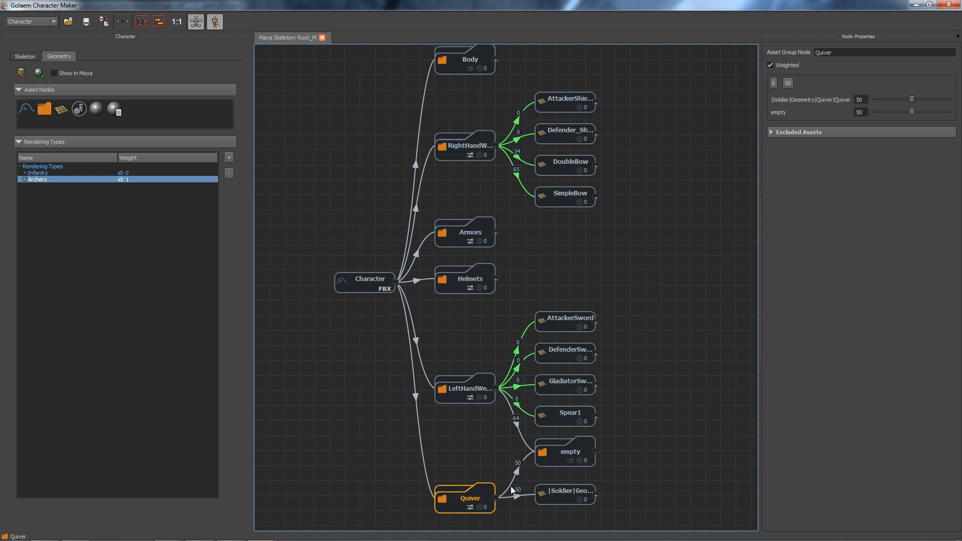
click(558, 500)
click(558, 460)
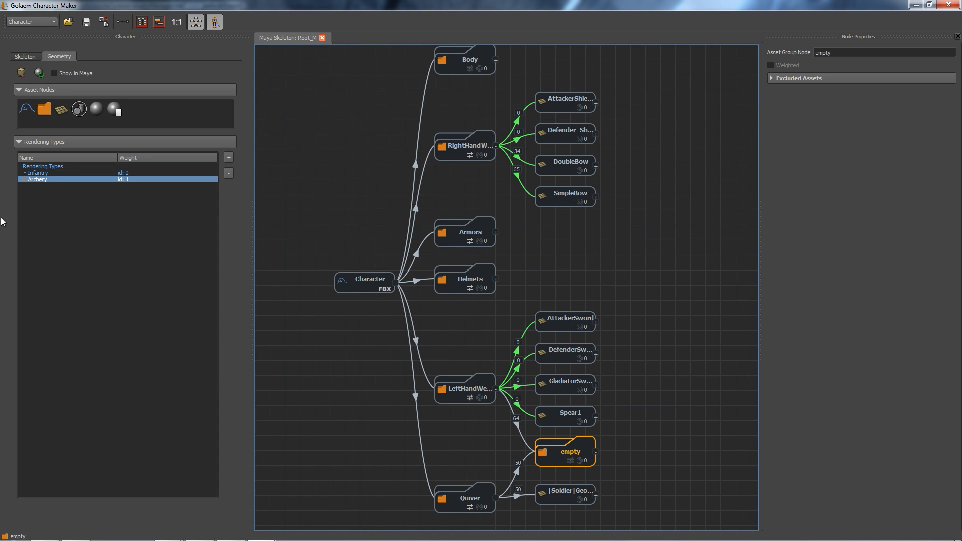
Set the weight of the empty asset under Quiver to 0 in the Archery rendering type.
click(24, 179)
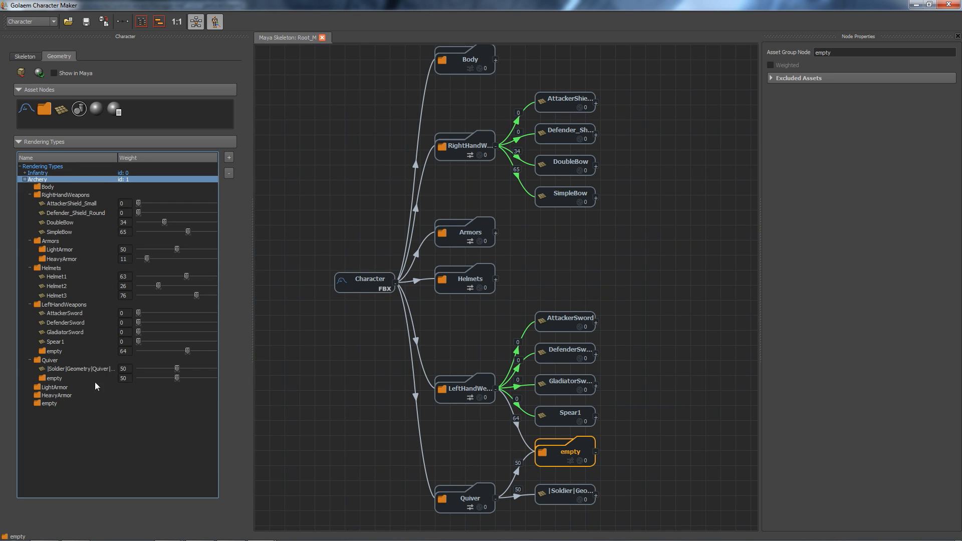
click(53, 379)
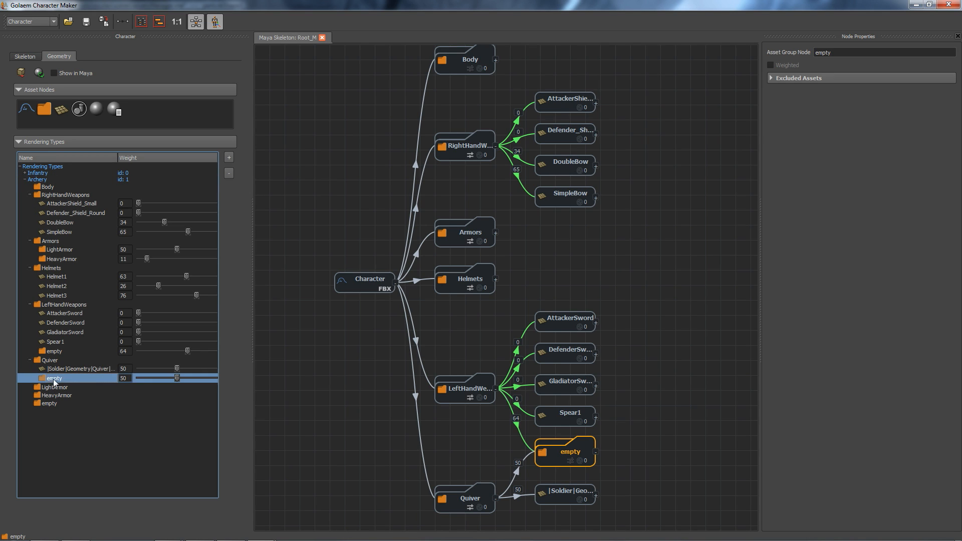
click(88, 370)
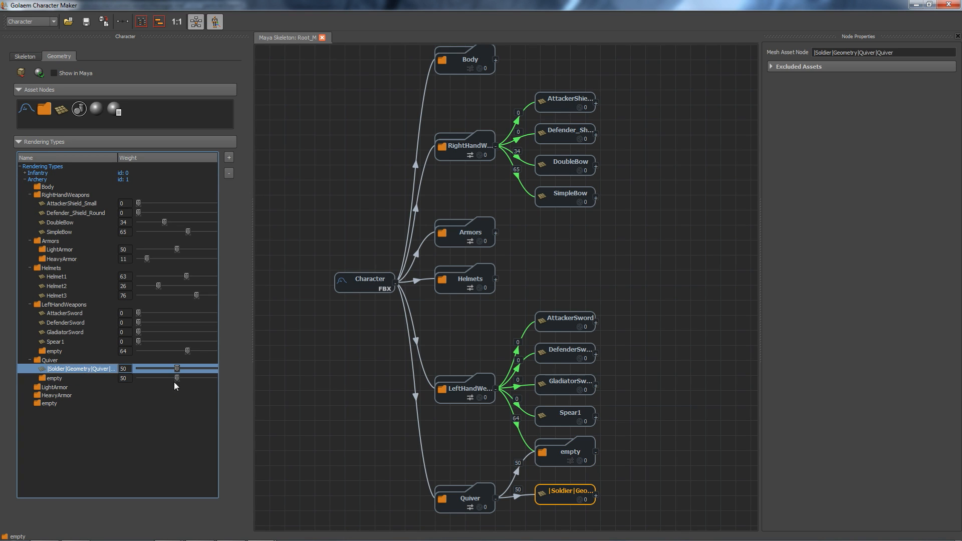
drag(176, 377, 59, 376)
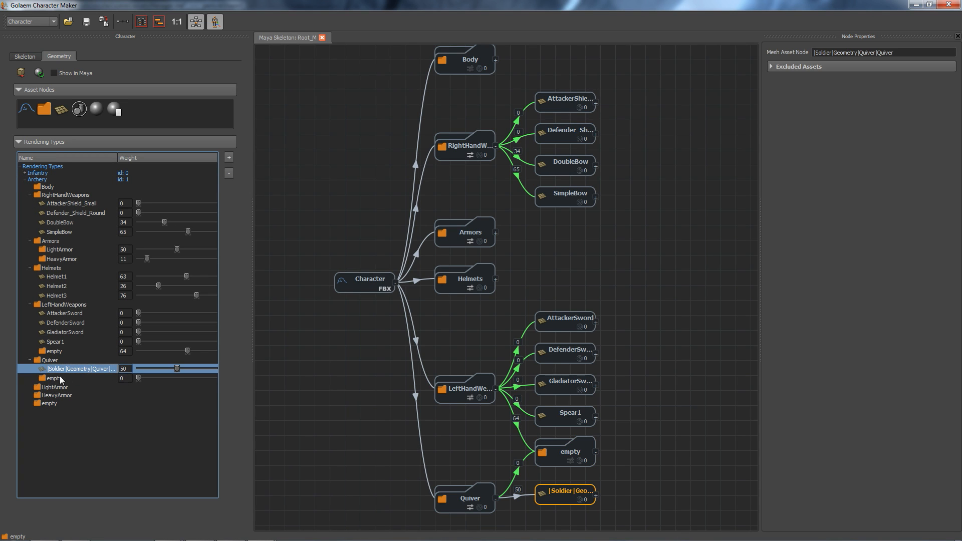
click(25, 179)
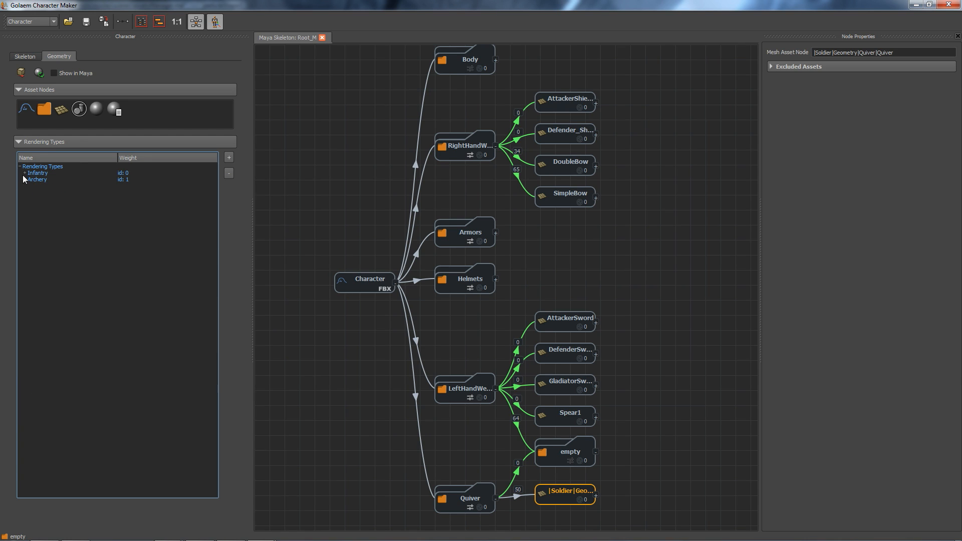
Set the Infantry rendering type's Quiver weights to 0 for the quiver mesh and 60 for empty, and save the character.
click(24, 173)
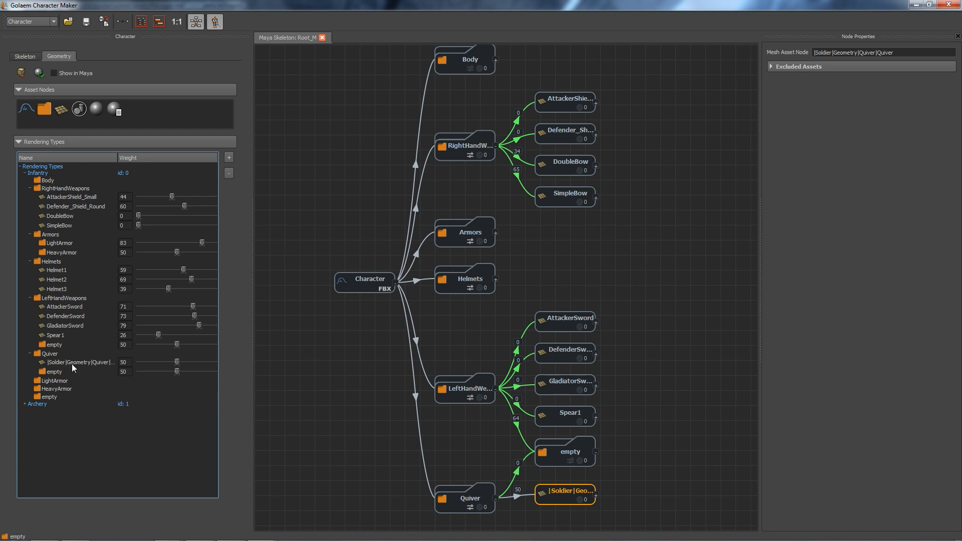
drag(173, 364, 125, 363)
drag(185, 371, 185, 371)
click(86, 21)
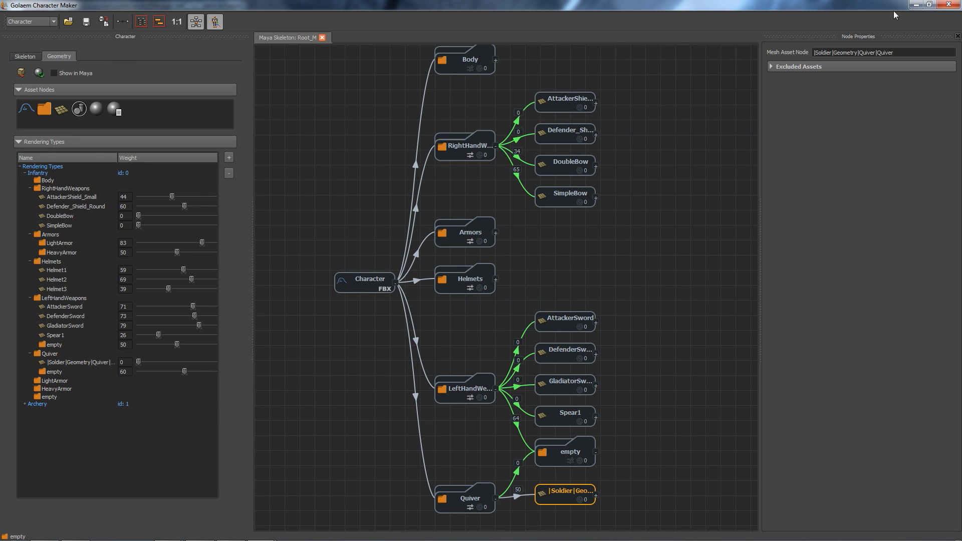
Switch to Maya, rewind the crowd simulation to the first frame, and advance it to frame 4.
click(916, 4)
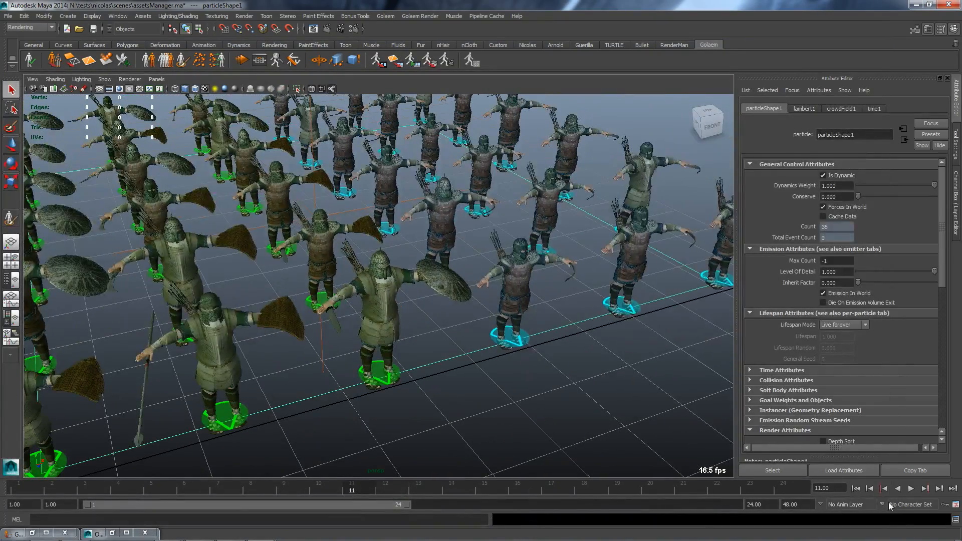
click(856, 489)
triple_click(938, 489)
Examine the crowd from several angles and distances, comparing the weapons and quivers of the infantry and archery soldiers.
alt+middle_drag(303, 303, 394, 311)
alt+drag(642, 294, 611, 305)
alt+middle_drag(612, 305, 411, 307)
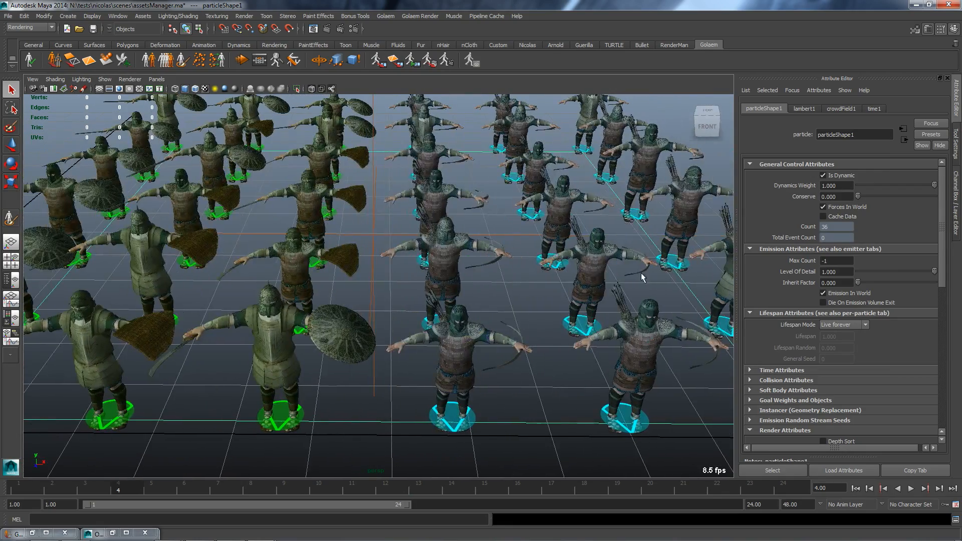
alt+drag(385, 349, 416, 366)
alt+middle_drag(362, 372, 569, 281)
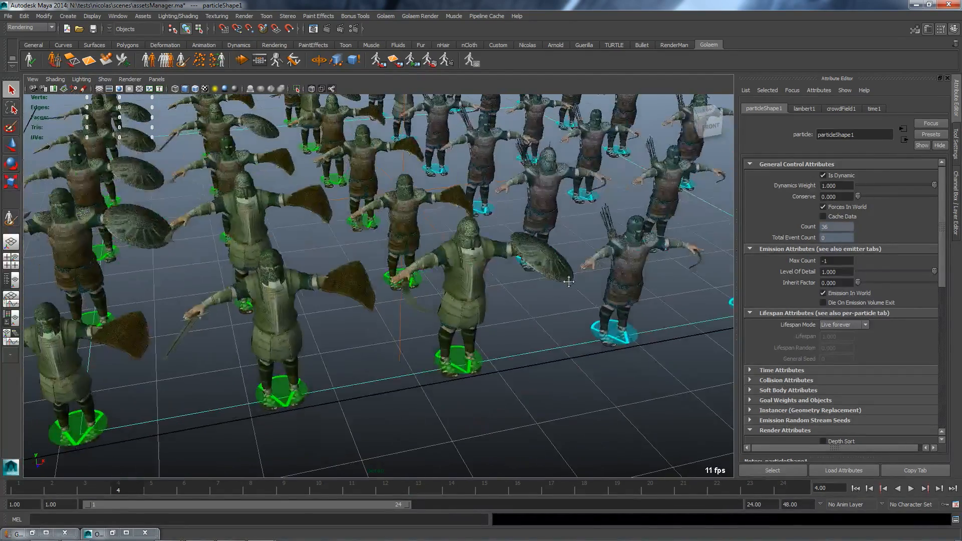
alt+right_drag(569, 323, 396, 302)
alt+middle_drag(458, 306, 419, 351)
alt+drag(418, 373, 415, 351)
alt+right_drag(383, 348, 467, 343)
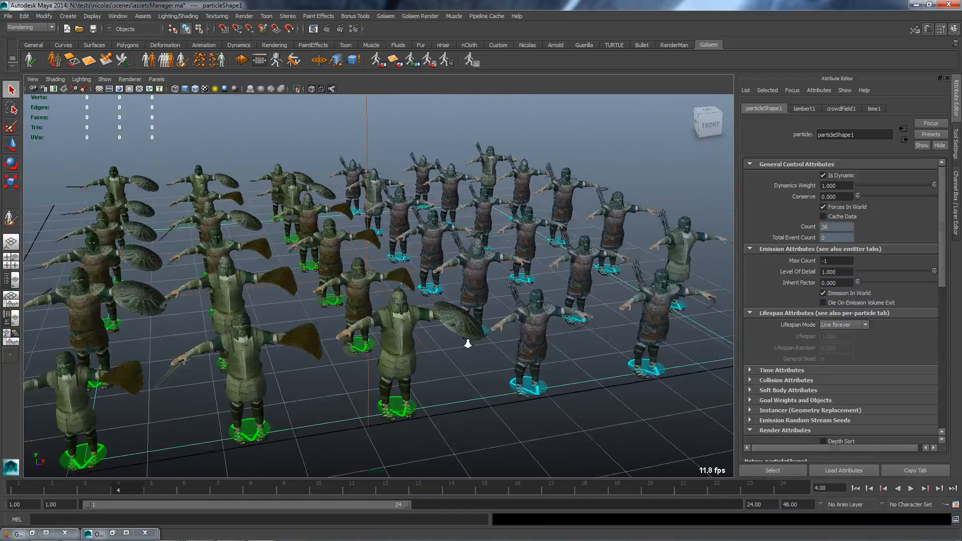
alt+drag(468, 344, 476, 344)
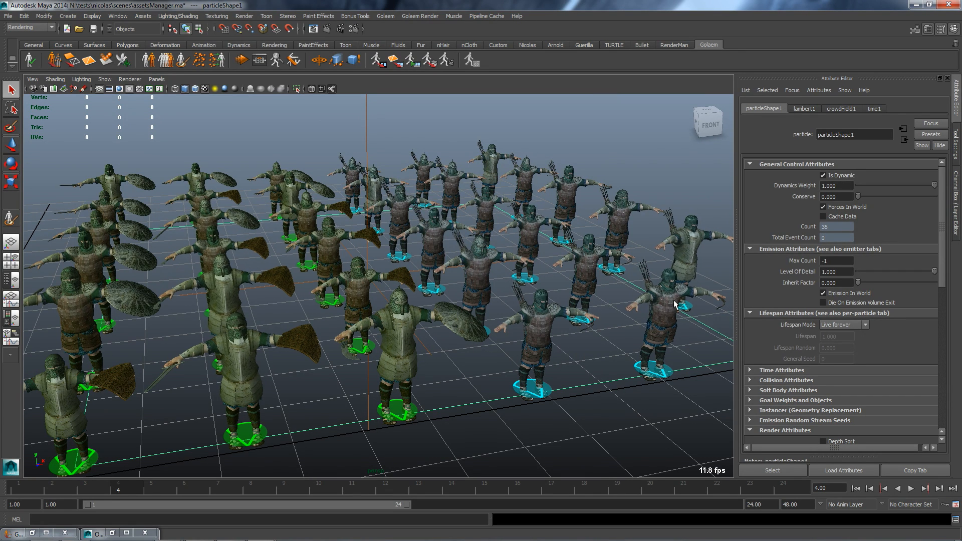
alt+drag(592, 345, 422, 341)
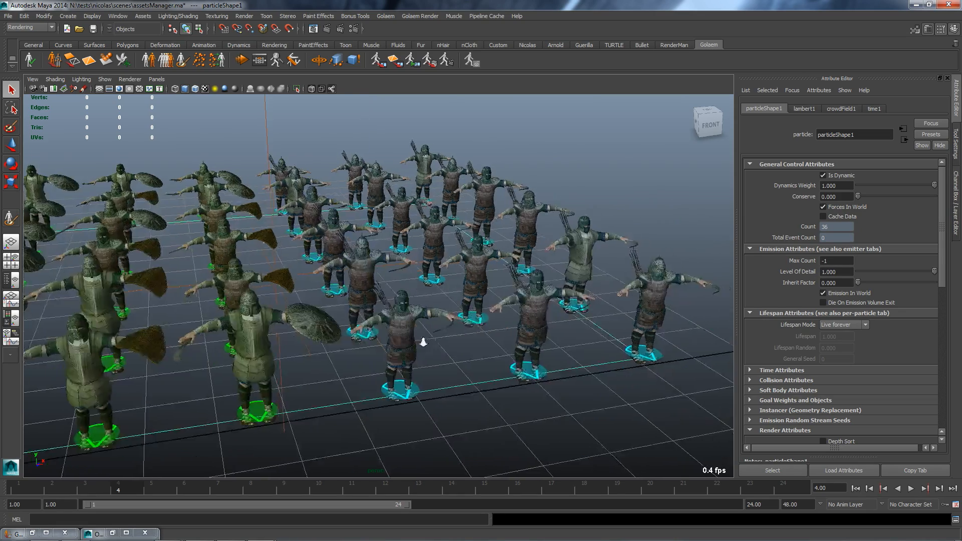
alt+right_drag(423, 342, 623, 340)
alt+middle_drag(623, 339, 516, 258)
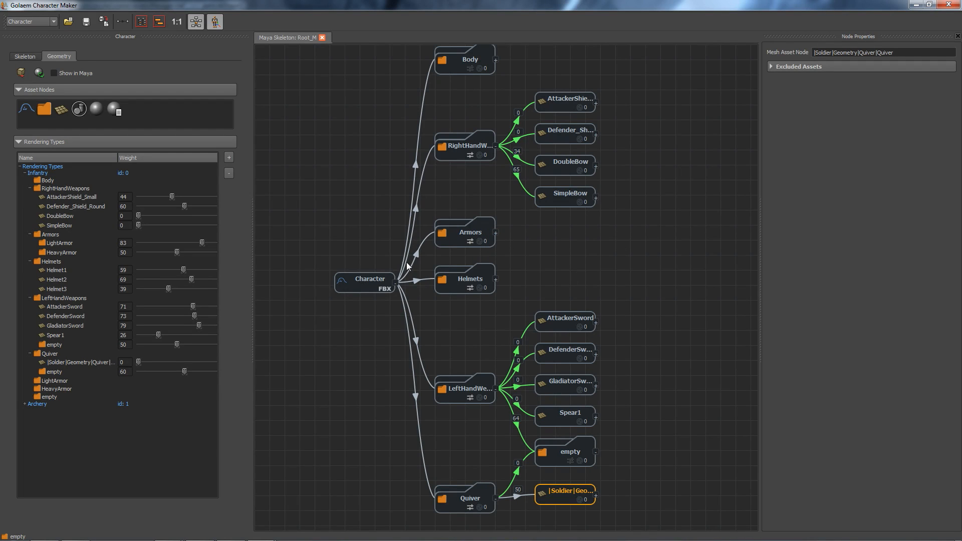
Switch to Golaem Character Maker, collapse the Character graph, and expand the Armors and LightArmor groups.
double_click(375, 282)
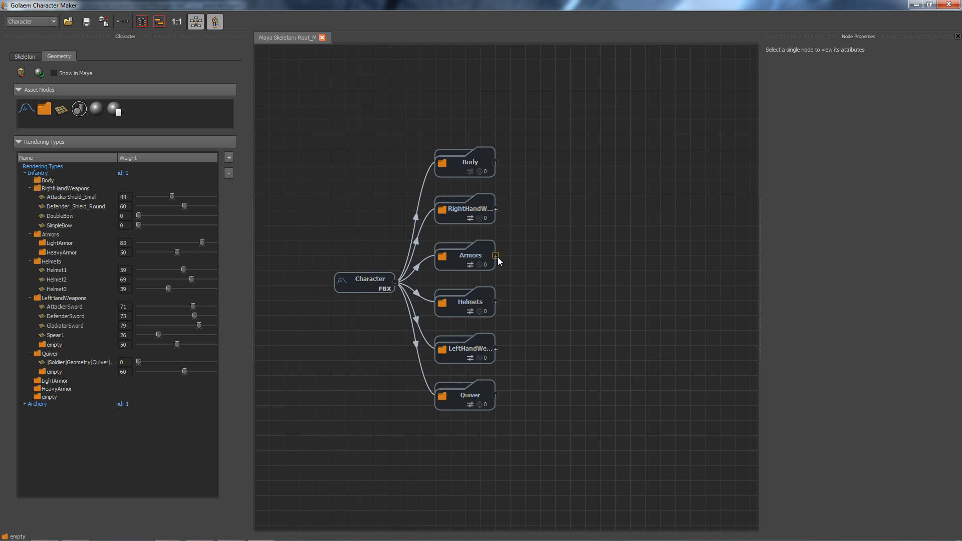
click(496, 256)
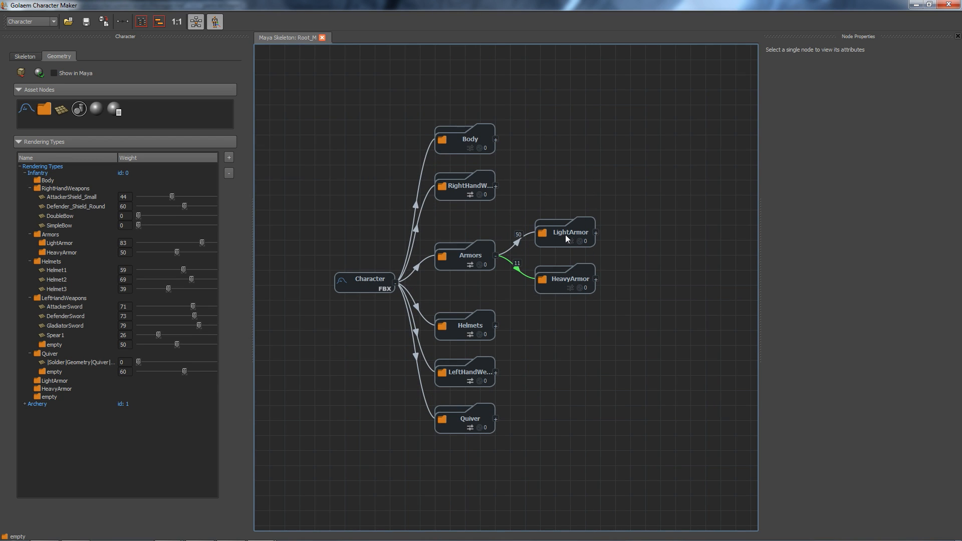
double_click(563, 235)
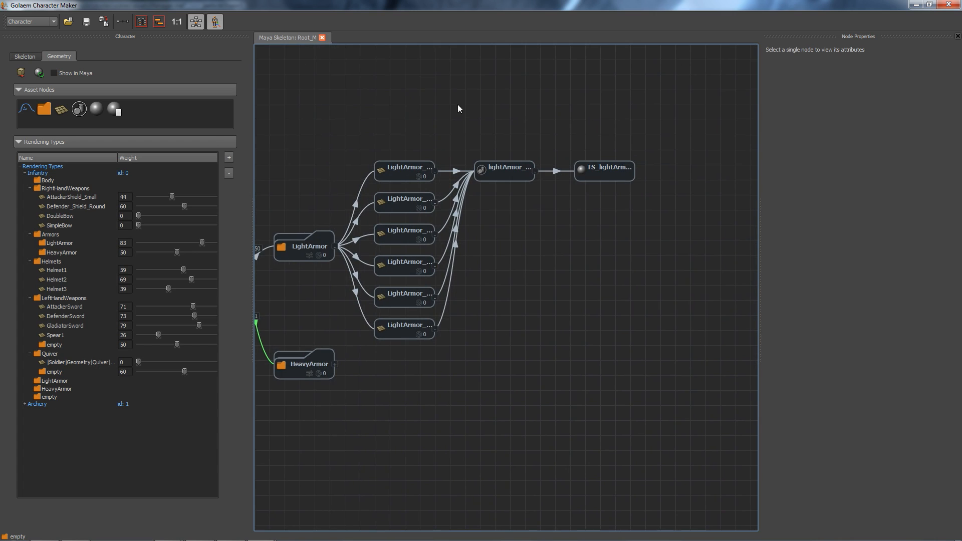
Examine the LightArmor mesh assets, their lightArmor_blinnSG shading group, and the FS_lightArmor_blinn shader asset.
drag(411, 348, 411, 350)
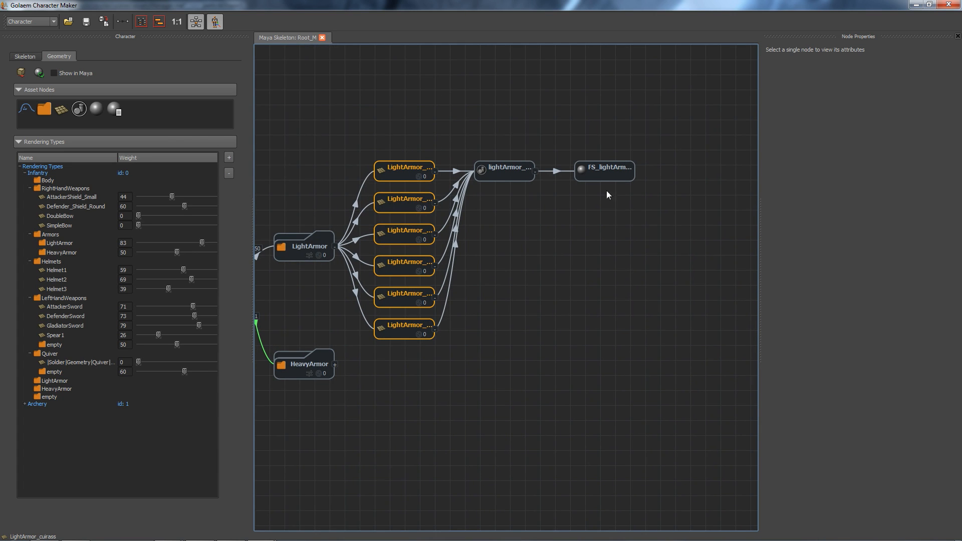
click(507, 175)
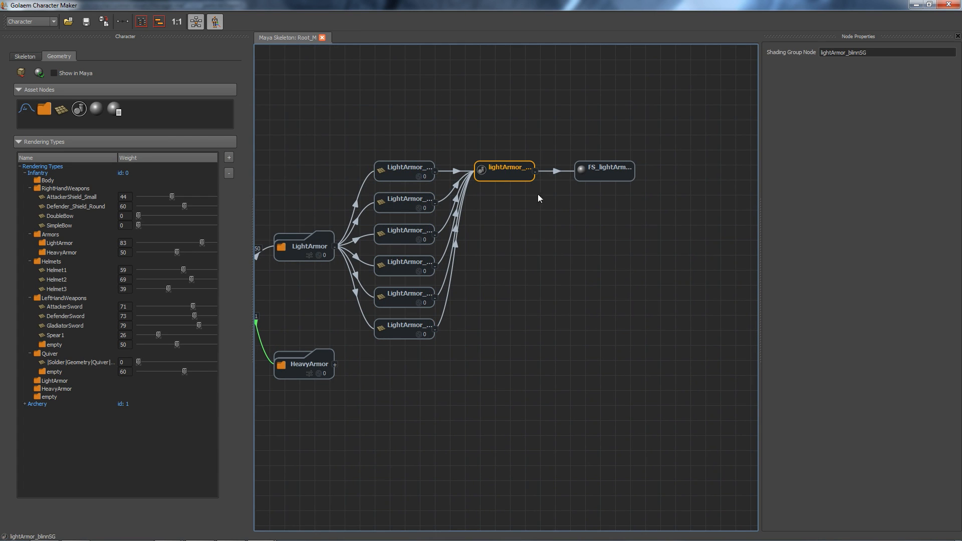
click(606, 178)
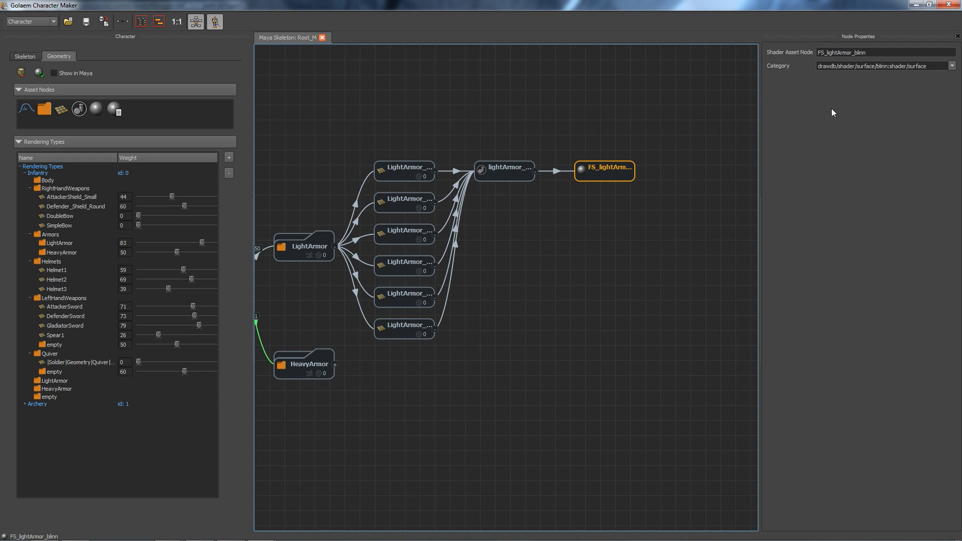
drag(875, 57, 745, 57)
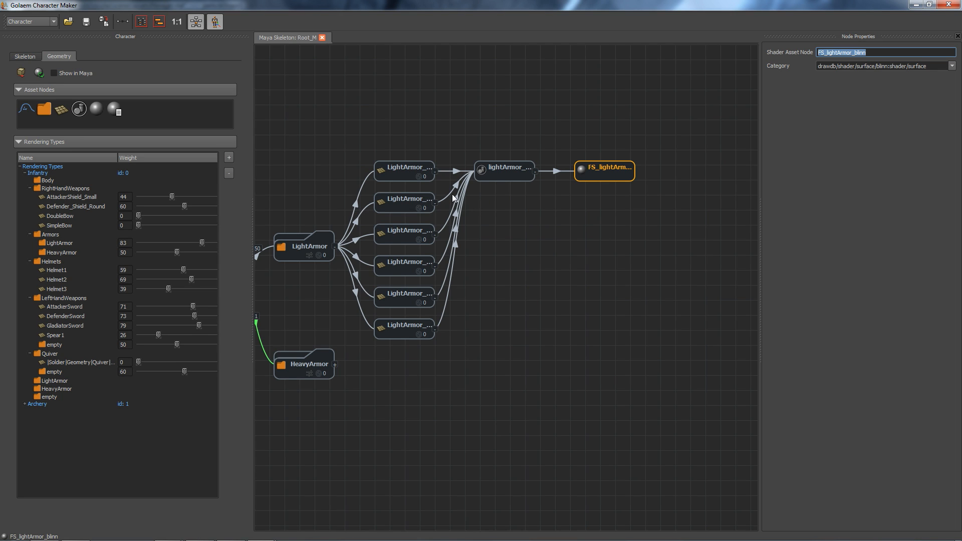
click(513, 177)
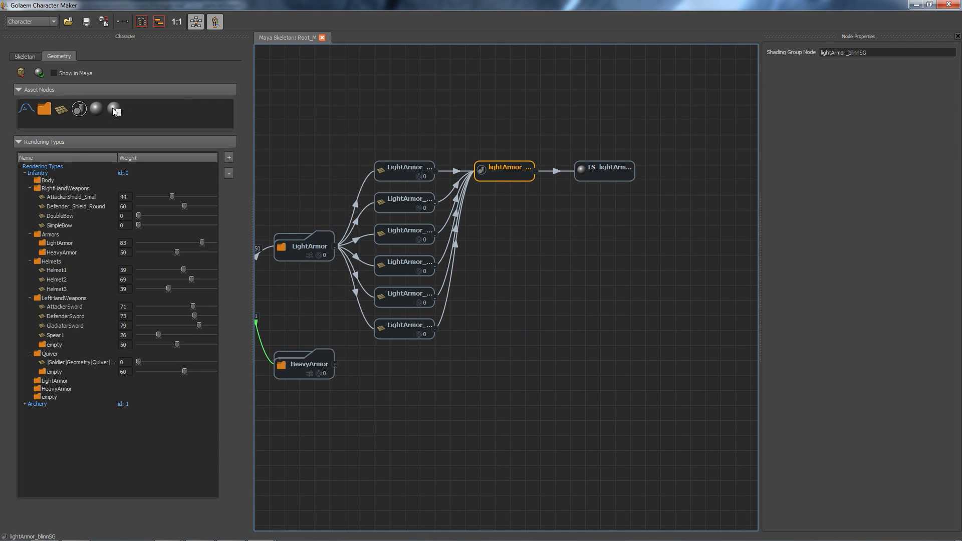
Add a shader attribute node, connect the lightArmor_blinnSG shading group to it, and name it lightArmorTexId.
drag(113, 109, 583, 210)
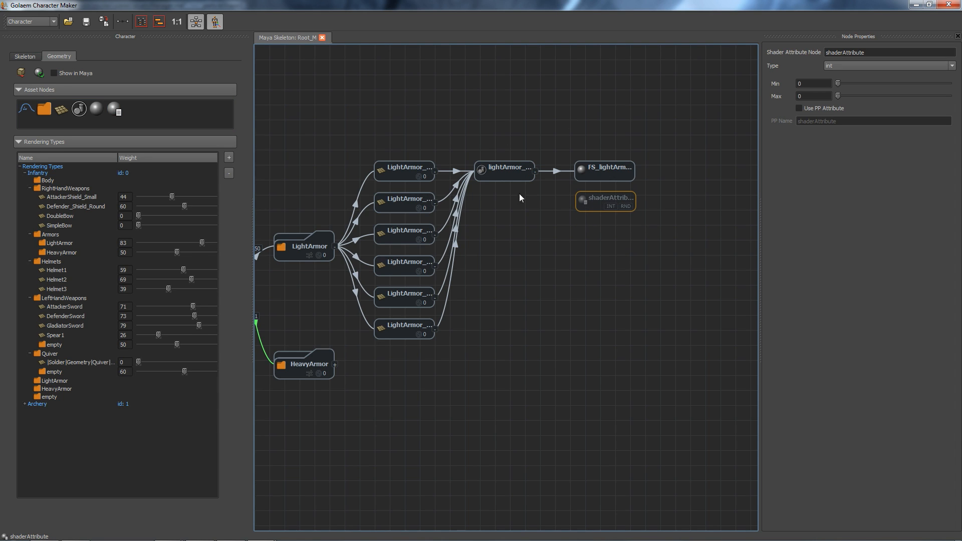
middle_drag(516, 176, 592, 206)
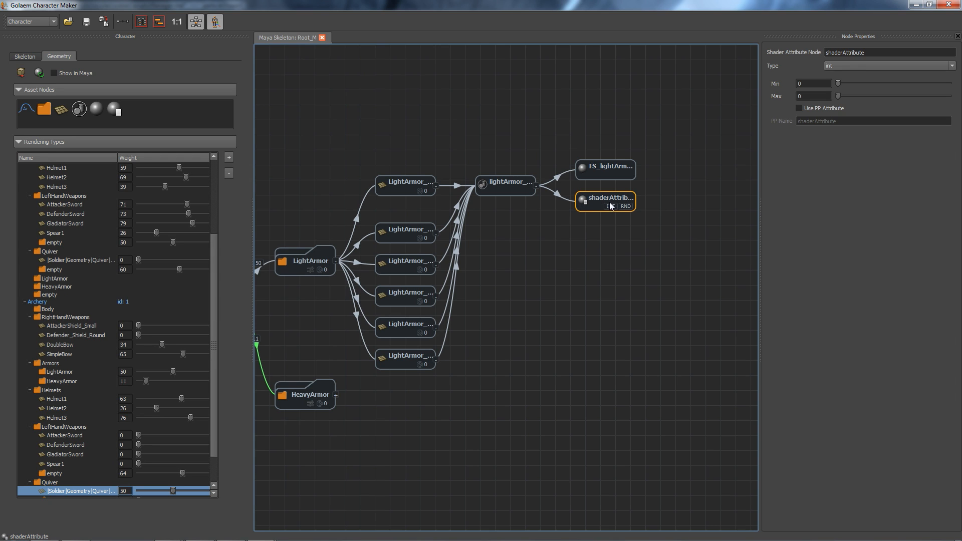
double_click(845, 52)
drag(845, 55, 822, 58)
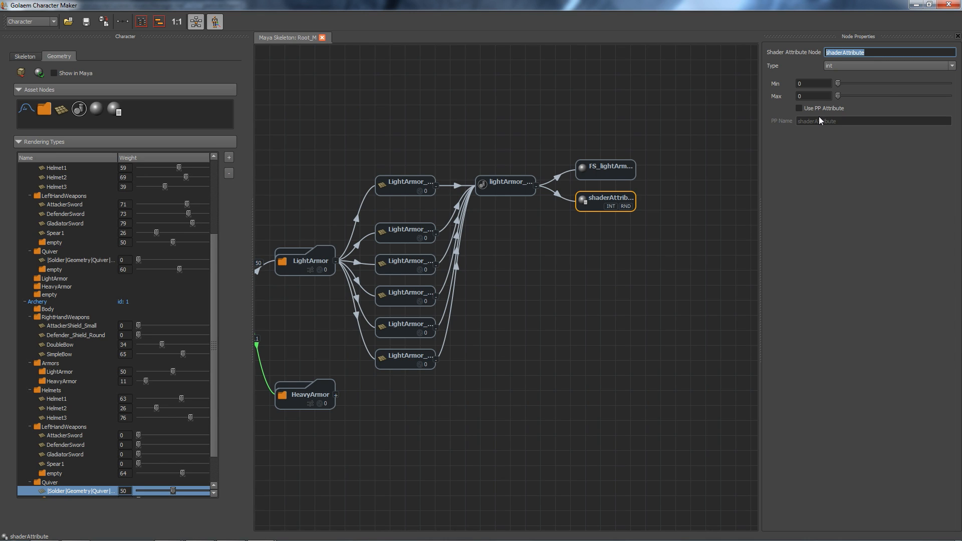
text(lightArmorTexId)
key(Return)
Copy the lightArmorTexId shader attribute's name to the clipboard.
double_click(873, 53)
right_click(845, 54)
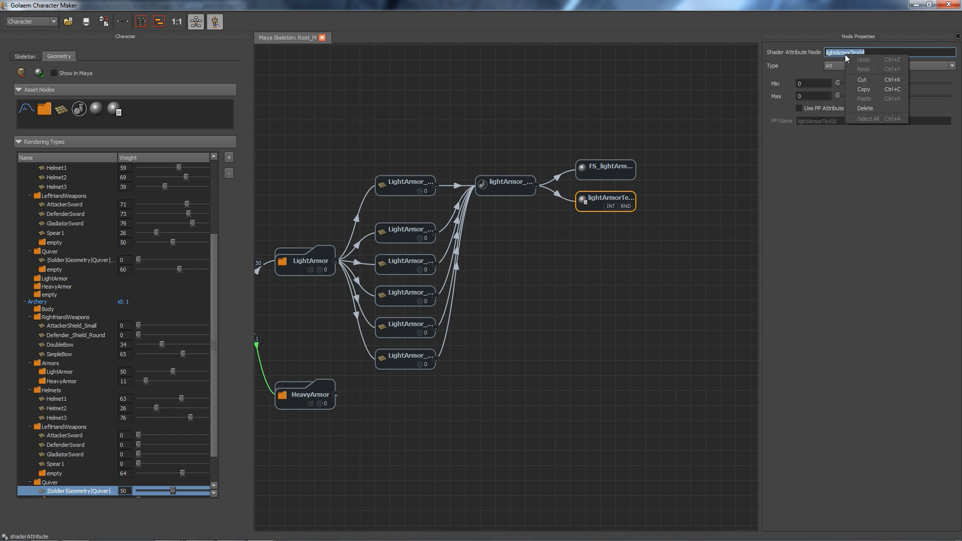
click(865, 90)
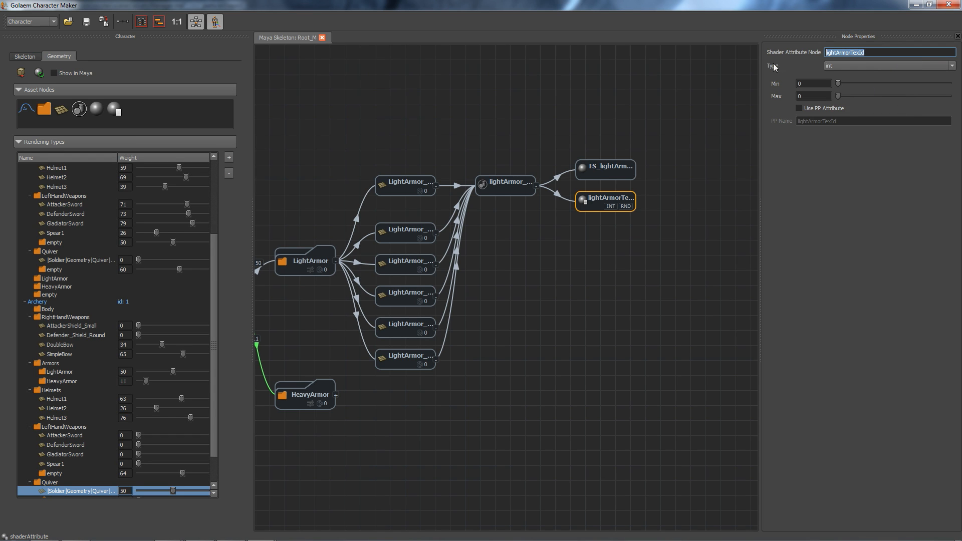
Give the lightArmorTexId attribute the int type with a minimum of 0 and a maximum of 1.
click(844, 67)
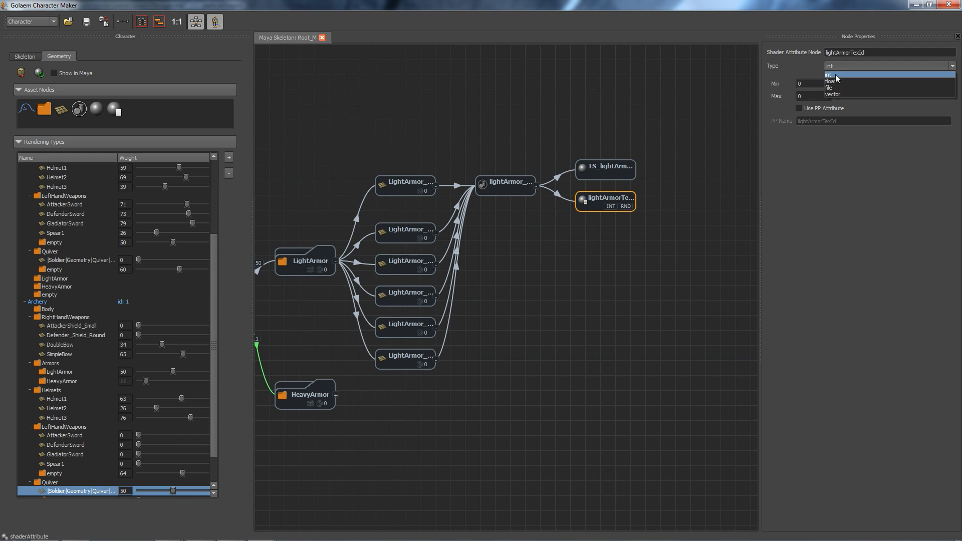
click(835, 74)
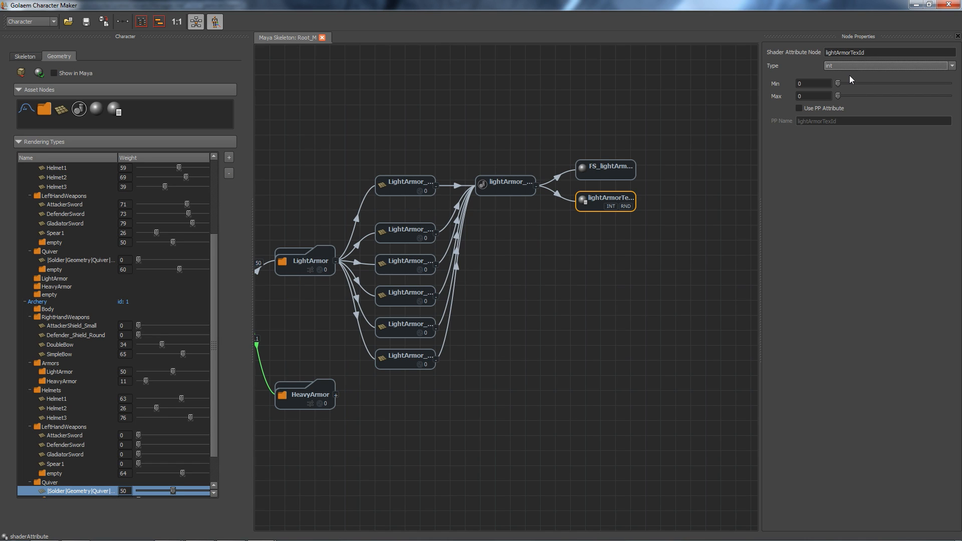
double_click(800, 84)
double_click(812, 96)
text(1)
drag(806, 85, 790, 91)
double_click(807, 96)
double_click(869, 52)
click(799, 109)
double_click(798, 121)
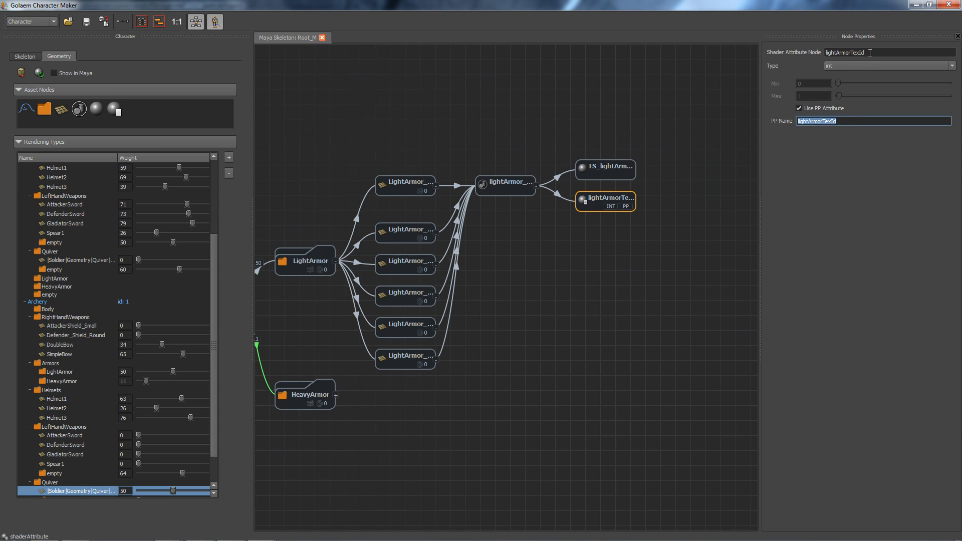
click(799, 109)
Review the light armor shading chain from the mesh assets through the shading group to its shader and lightArmorTexId attribute.
click(594, 209)
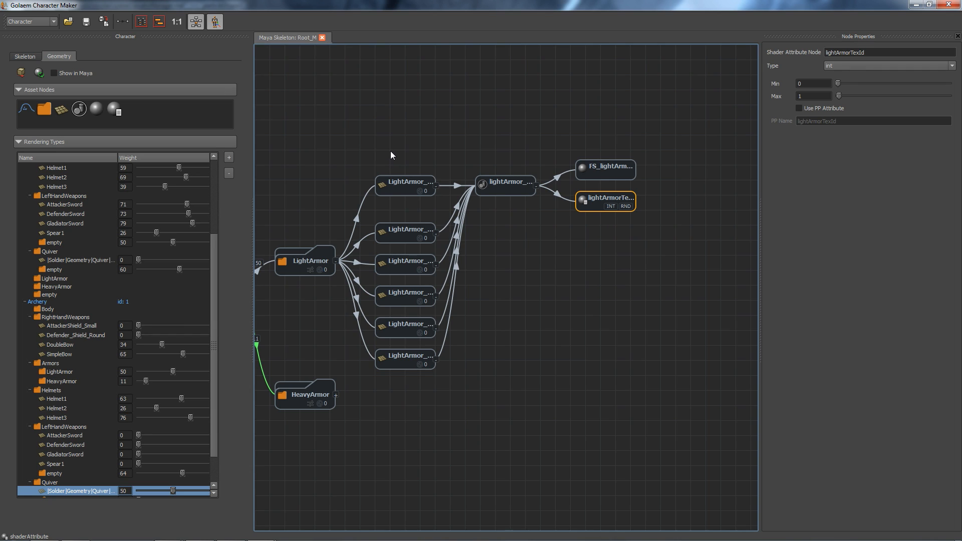
drag(391, 151, 412, 407)
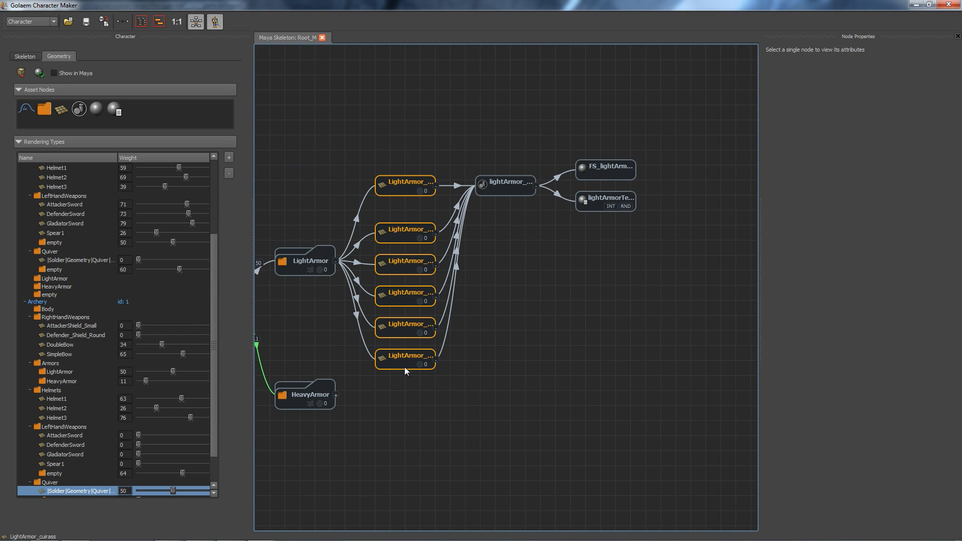
click(495, 191)
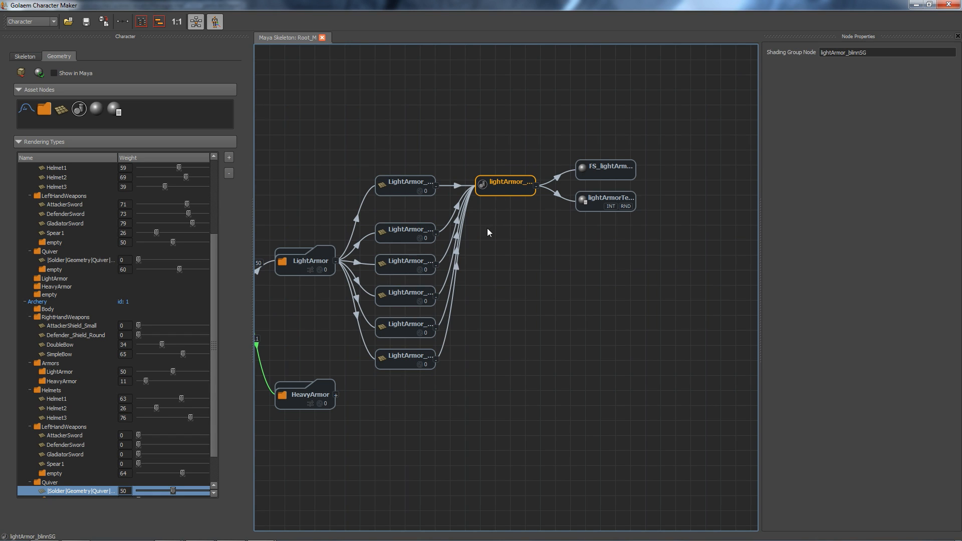
click(604, 177)
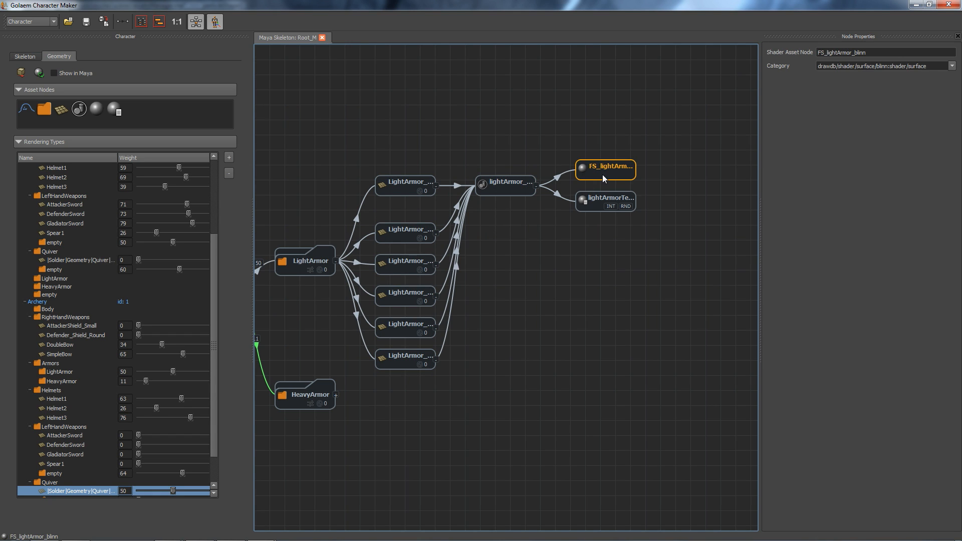
click(597, 208)
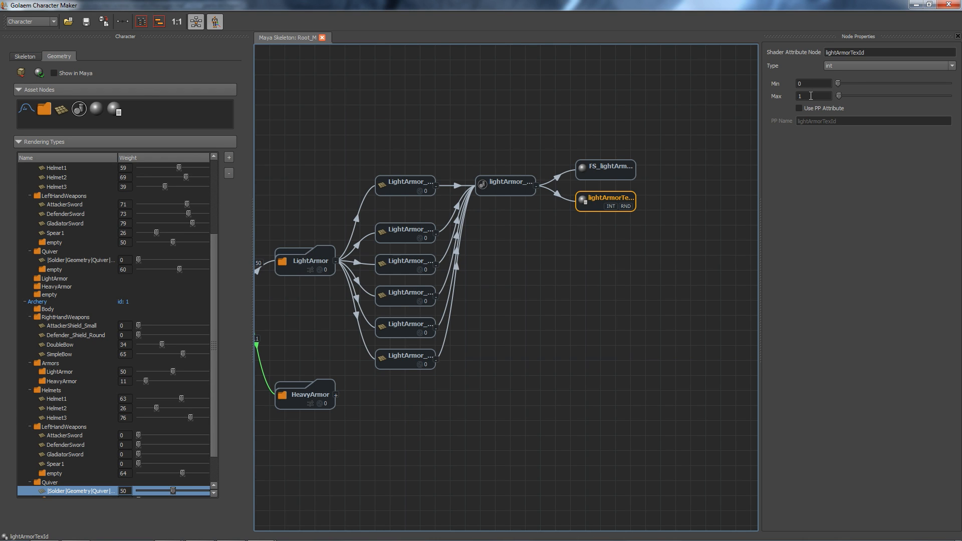
click(611, 207)
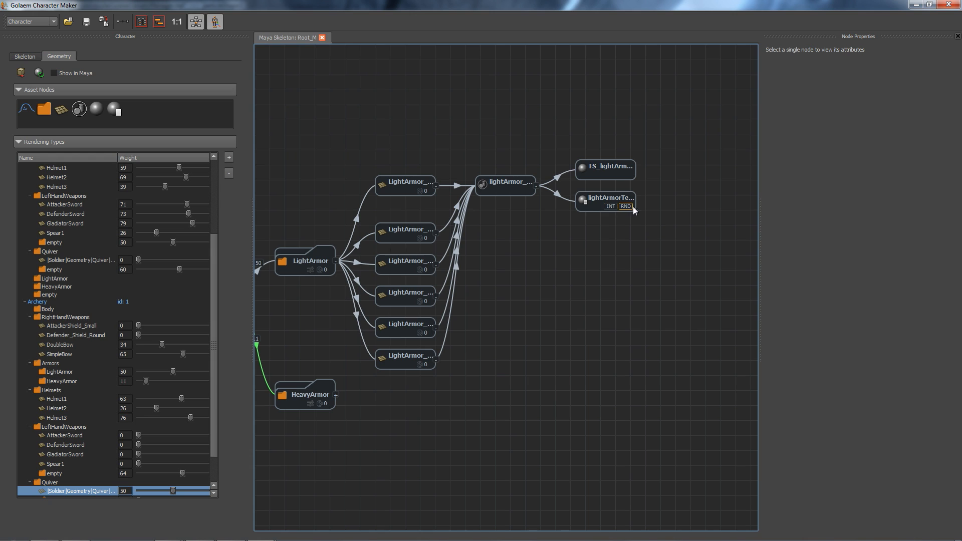
Save the character and select the lightArmorTexId shader attribute node.
click(88, 24)
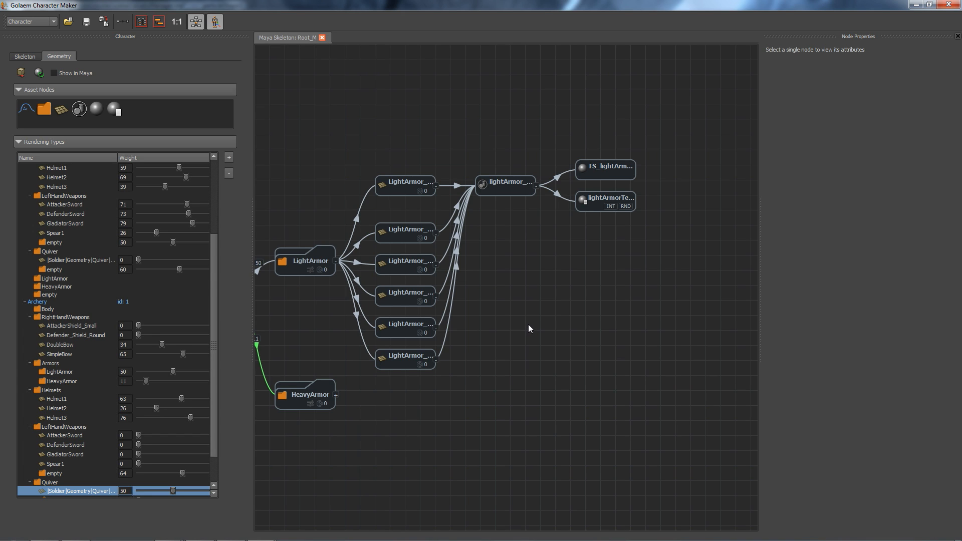
click(596, 203)
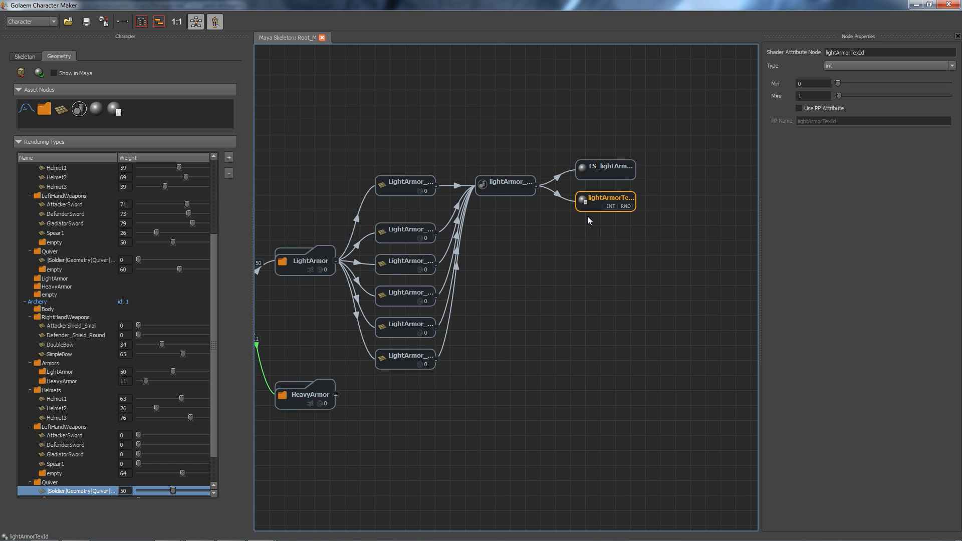
Switch to Maya's Hypershade, maximize it, and graph the input and output connections of the FS_lightArmor_blinn material.
click(916, 5)
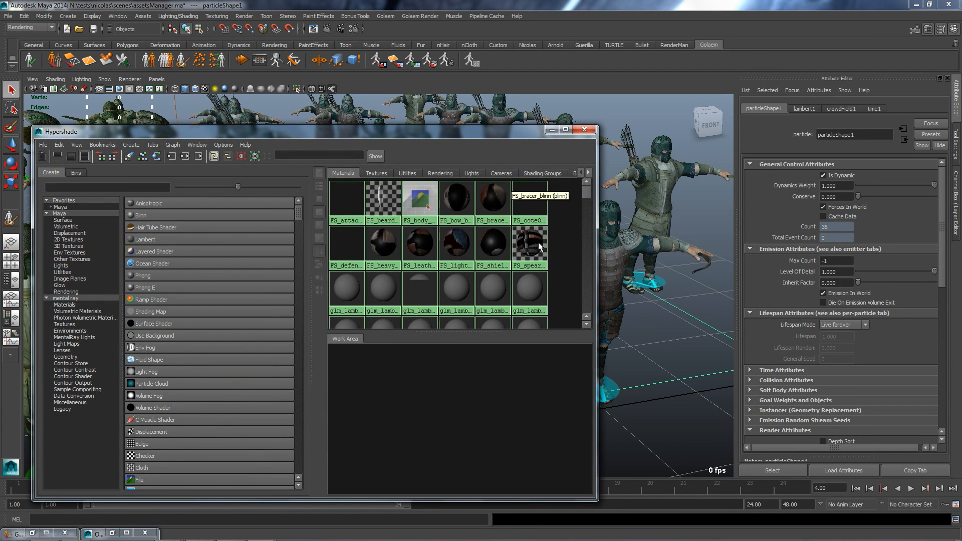
click(457, 246)
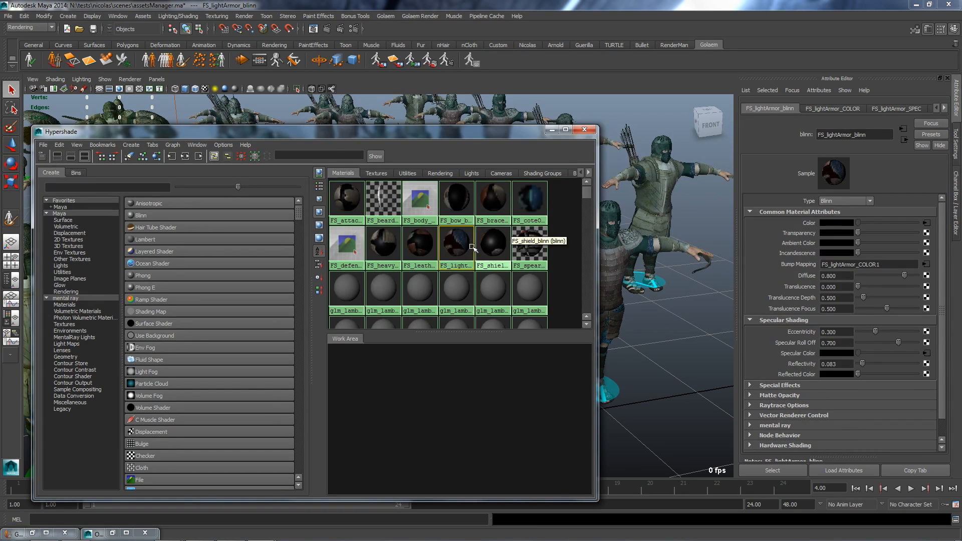
click(566, 129)
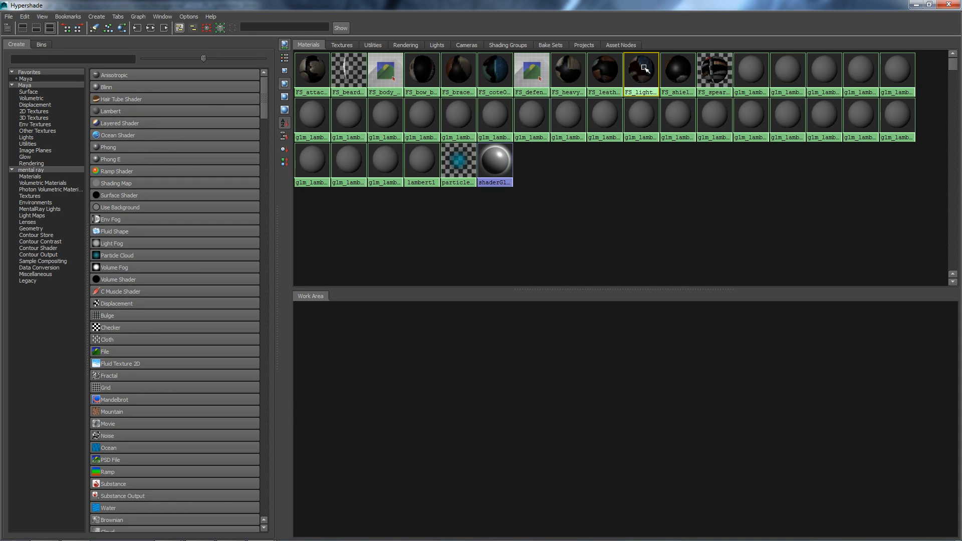
click(151, 28)
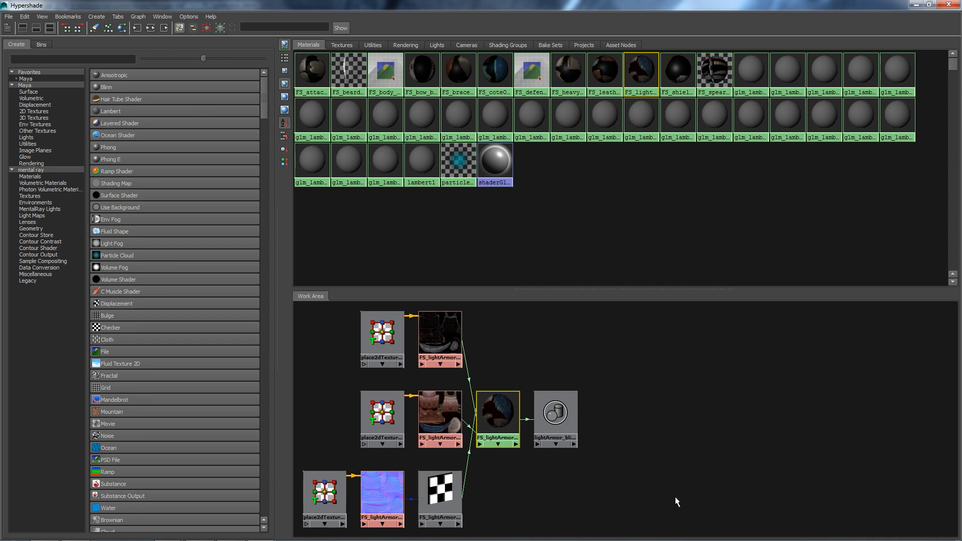
Inspect the FS_lightArmor_COLOR texture feeding the FS_lightArmor_blinn material and search the available Maya nodes for "switch".
click(503, 416)
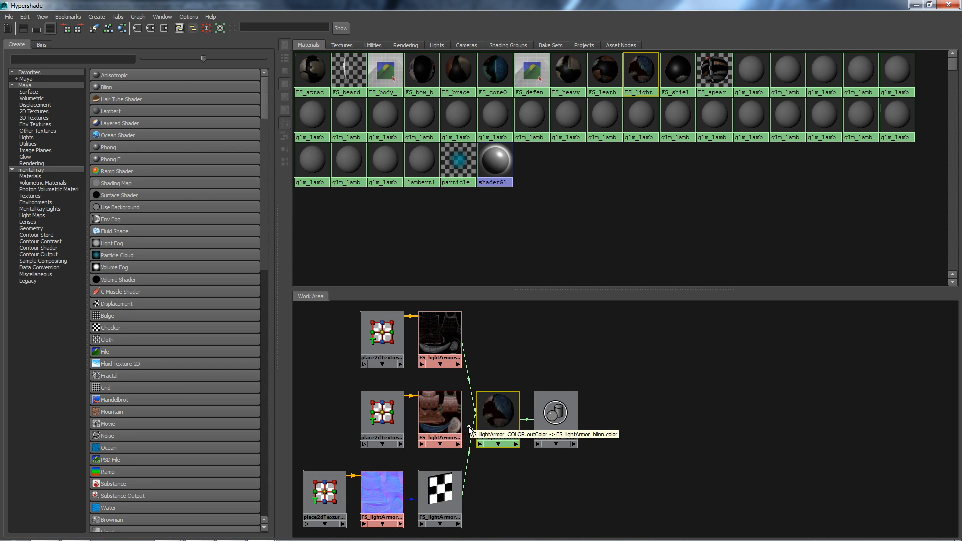
click(442, 420)
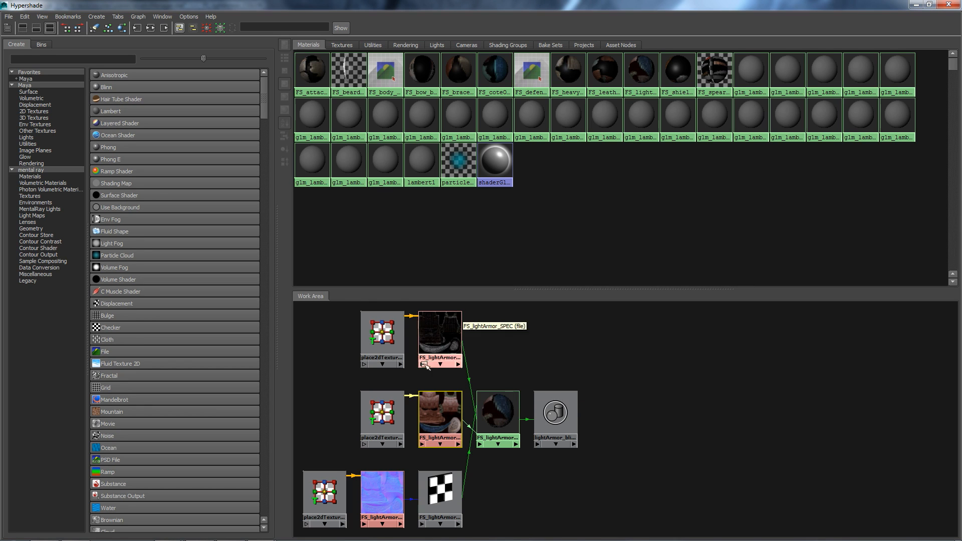
click(24, 59)
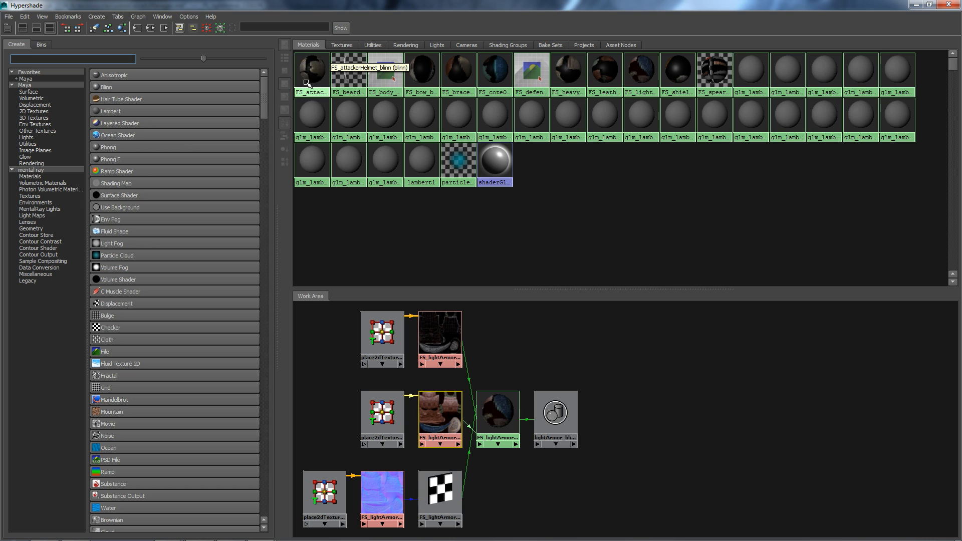
text(switch)
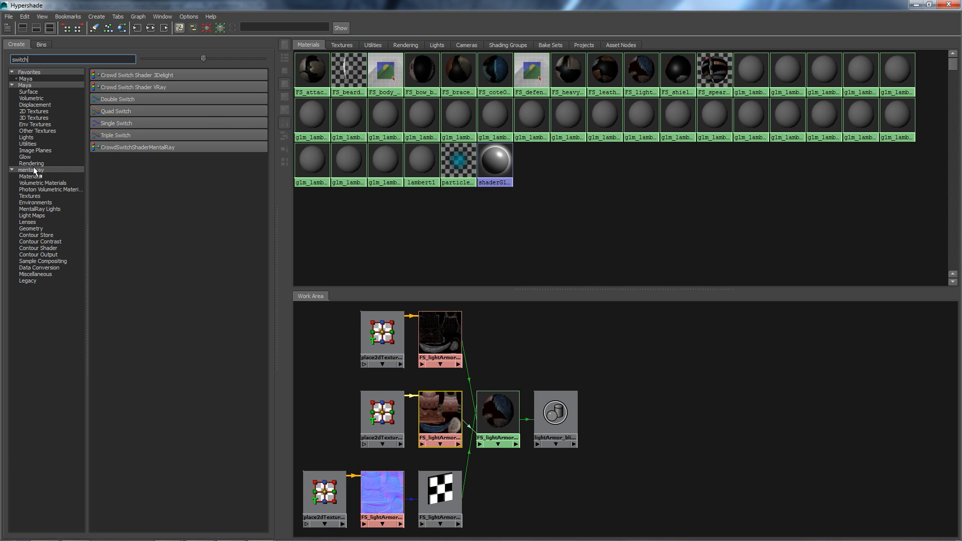
click(29, 85)
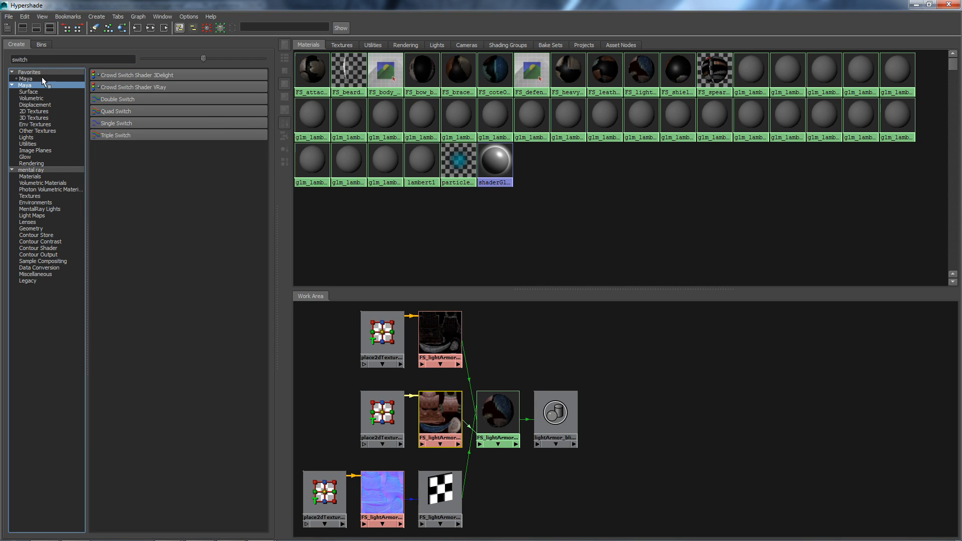
double_click(33, 60)
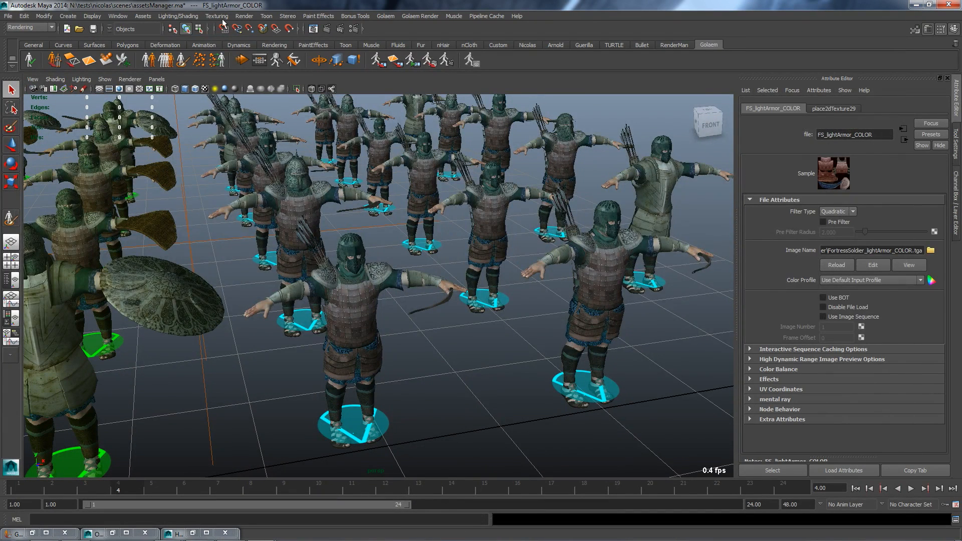
Load the Arnold plug-in mtoa.mll through Maya's Plug-in Manager and close the manager.
click(117, 16)
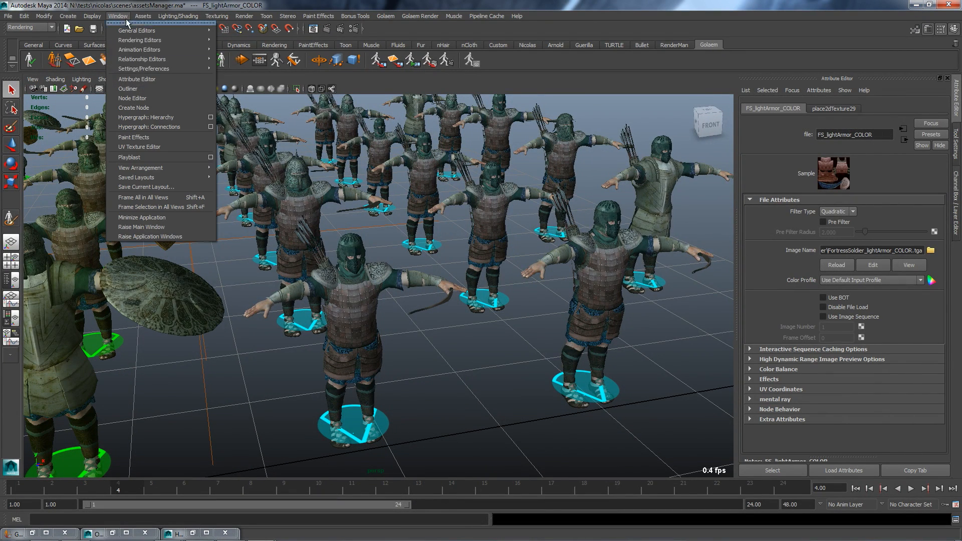
mouse_move(167, 73)
click(250, 153)
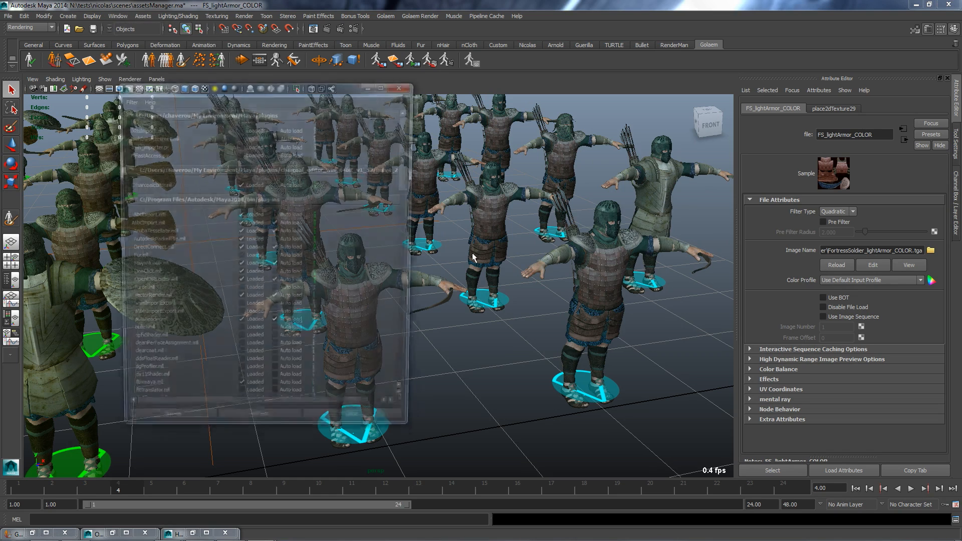
drag(411, 171, 414, 338)
click(241, 212)
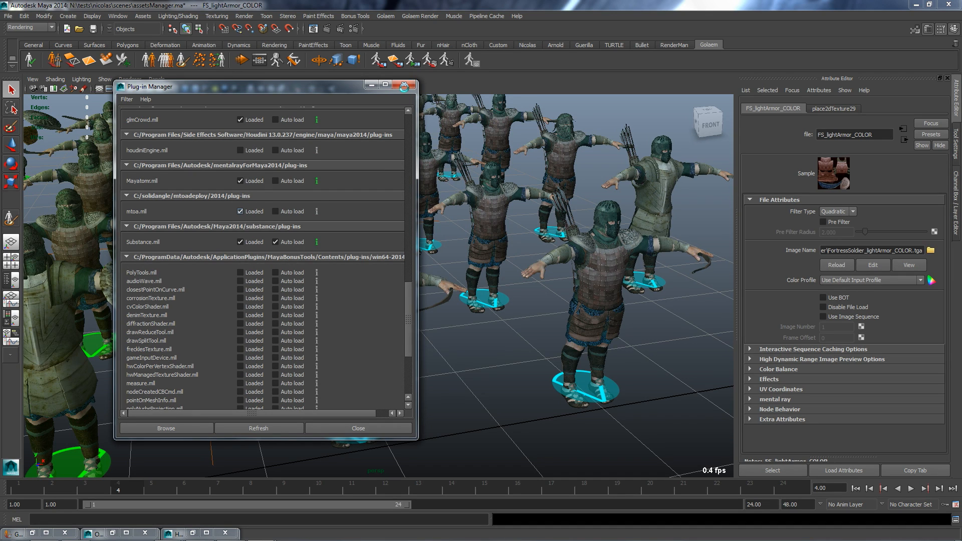
click(405, 85)
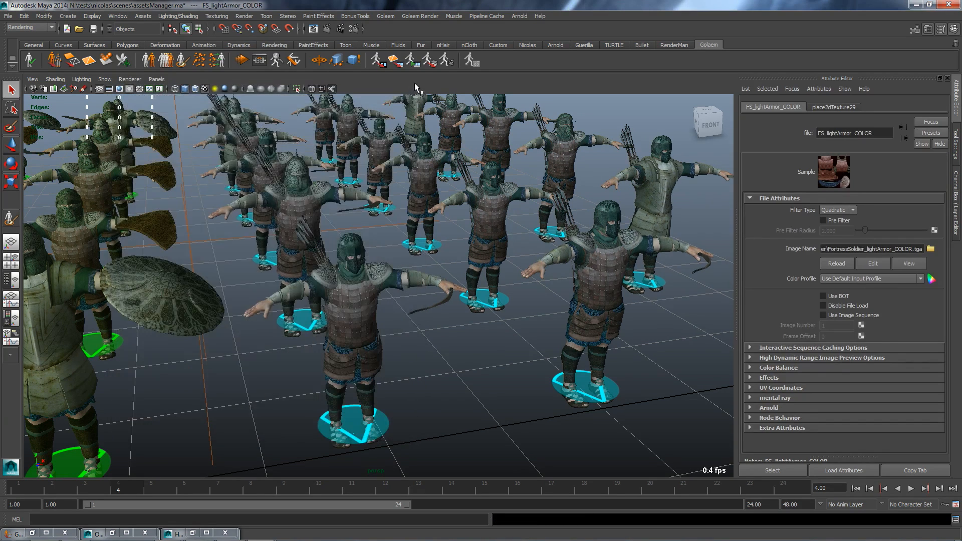
Add an Arnold Skydome Light to the scene.
click(516, 16)
mouse_move(544, 51)
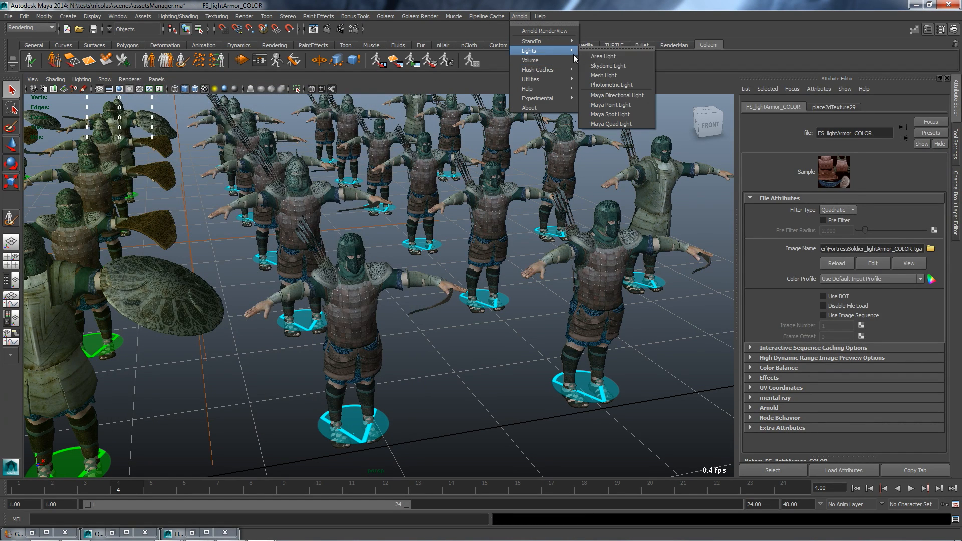
click(620, 66)
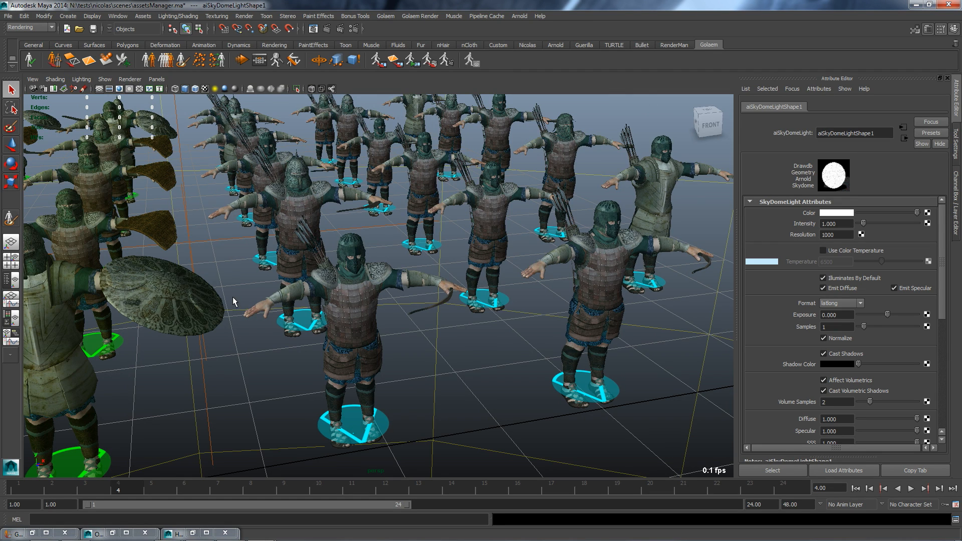
Return to the Hypershade, search its creatable nodes for "switch" and maximize the window.
key(alt+Tab)
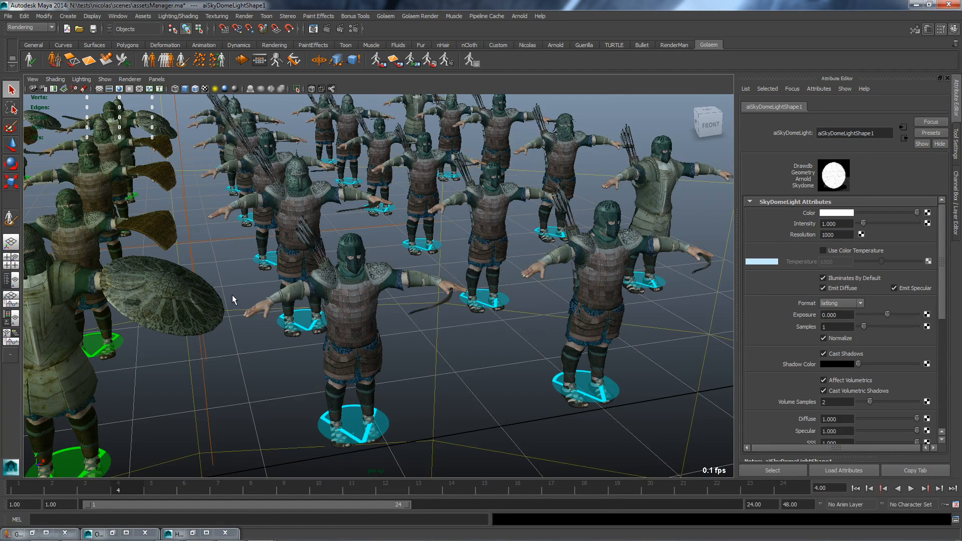
click(76, 185)
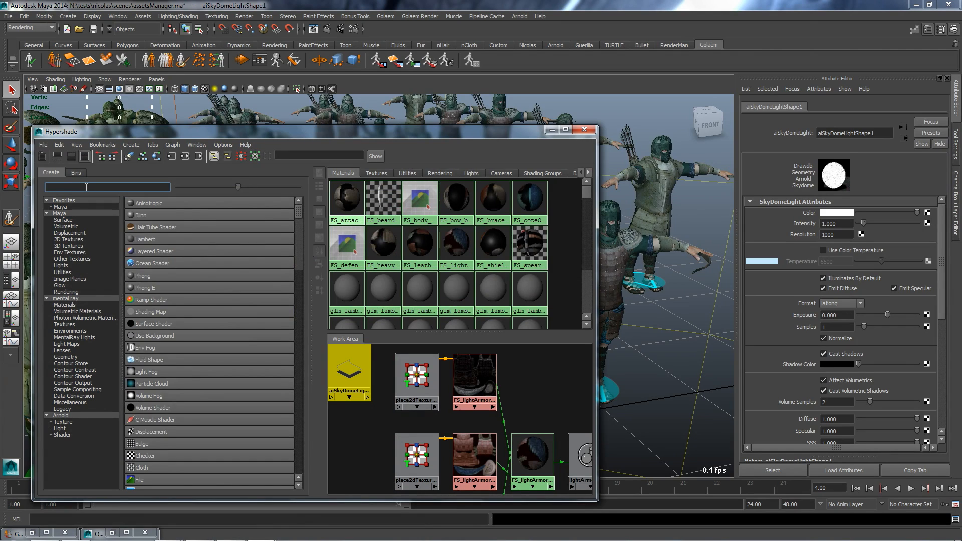
text(switch)
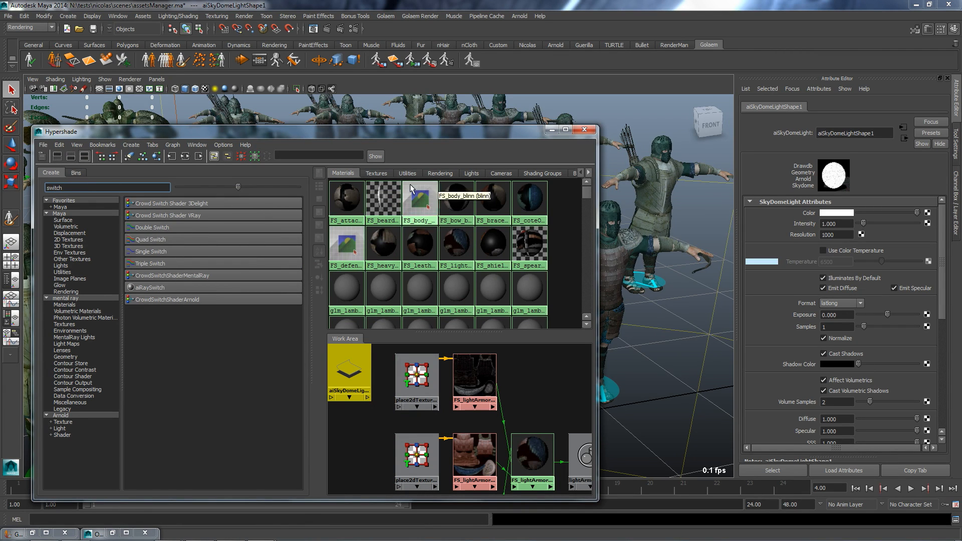
drag(434, 132, 441, 73)
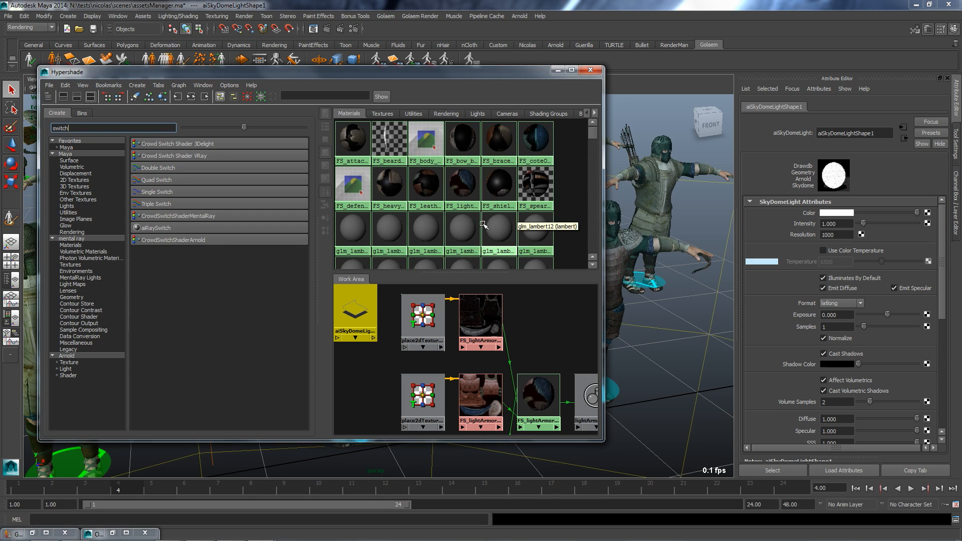
click(572, 70)
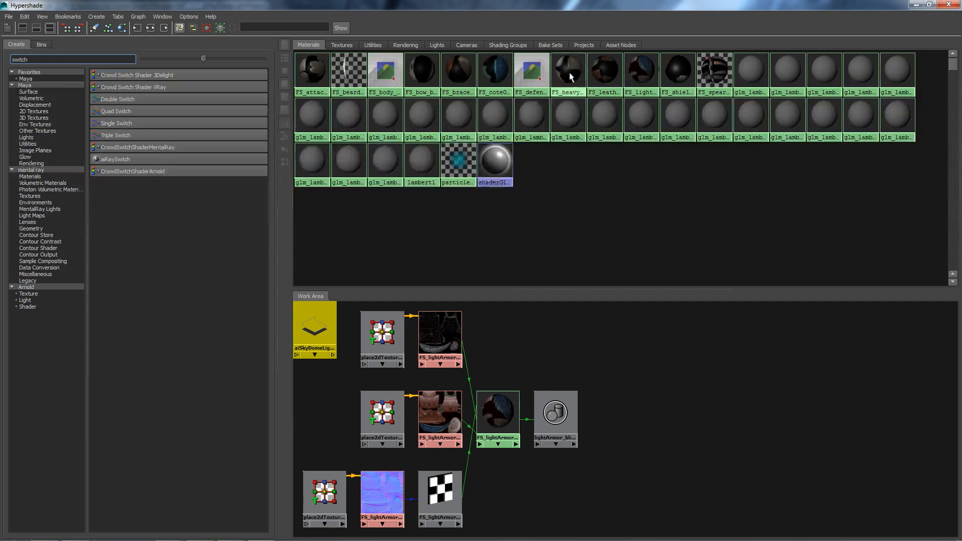
Create a CrowdSwitchShaderArnold node near the light armor network and review its selector and shader inputs.
click(129, 170)
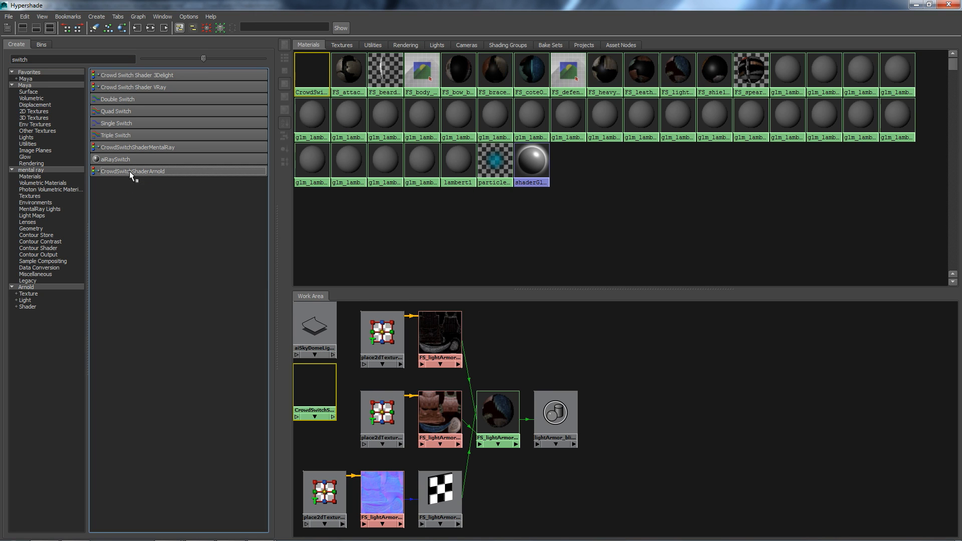
drag(323, 404, 523, 358)
drag(744, 4, 379, 59)
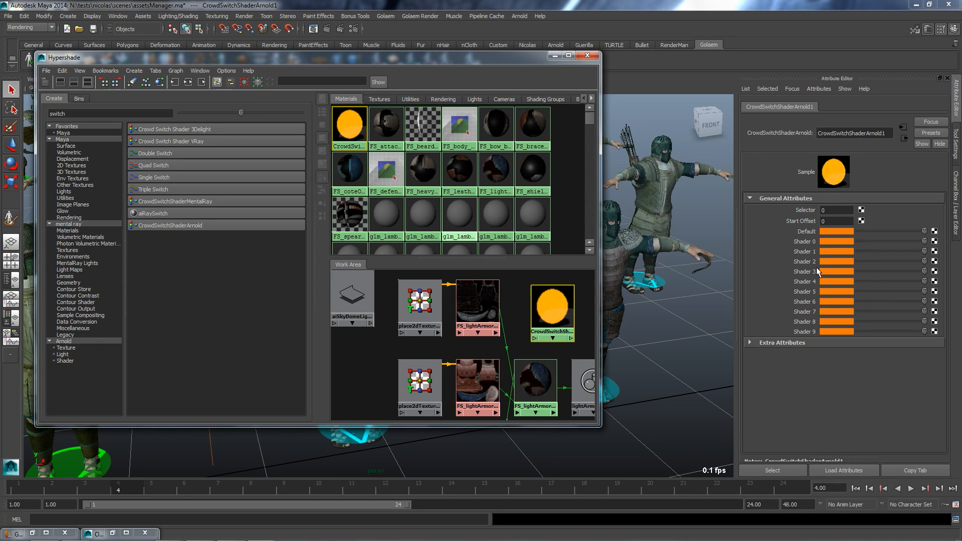
click(833, 210)
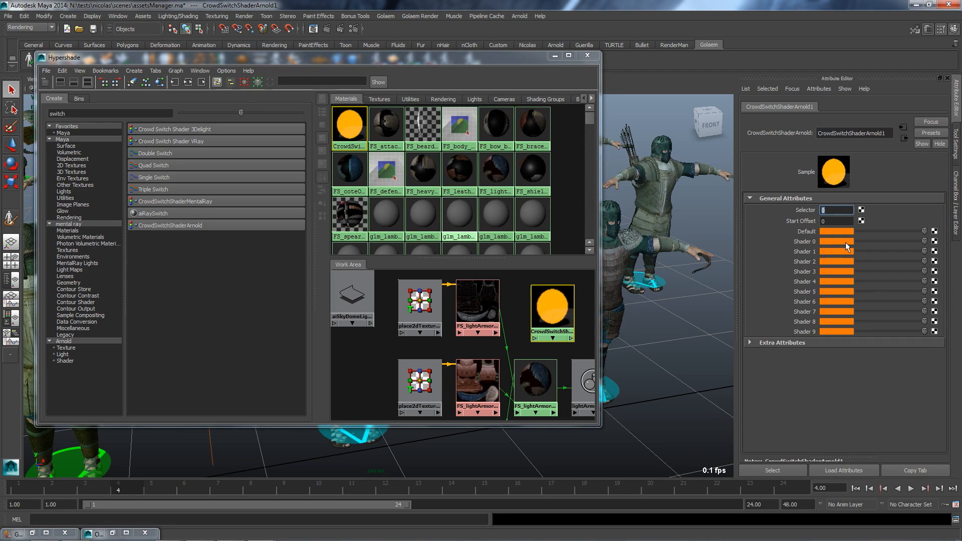
Place the crowd switch between the FS_lightArmor_COLOR texture and the light armor blinn, and delete the texture's connection to the blinn.
drag(392, 352, 391, 379)
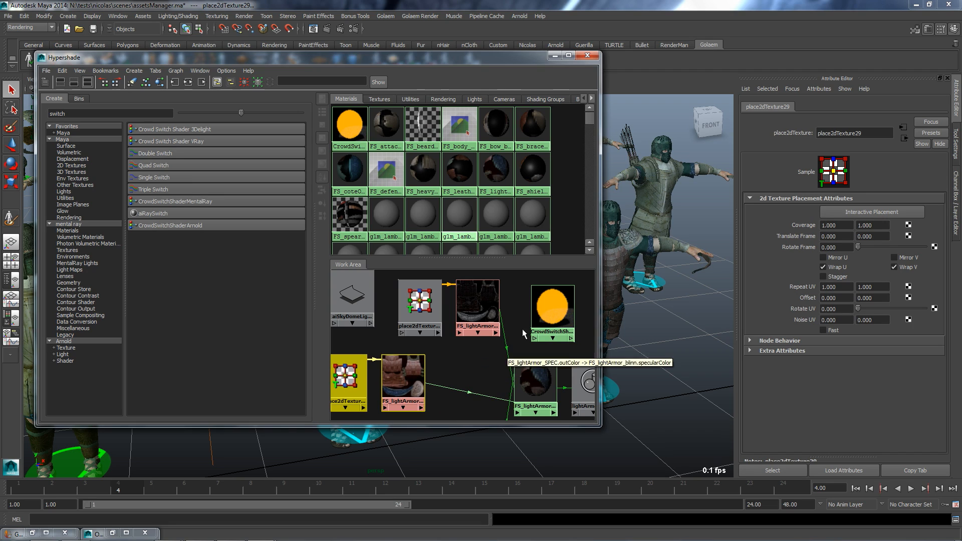
drag(556, 321, 477, 366)
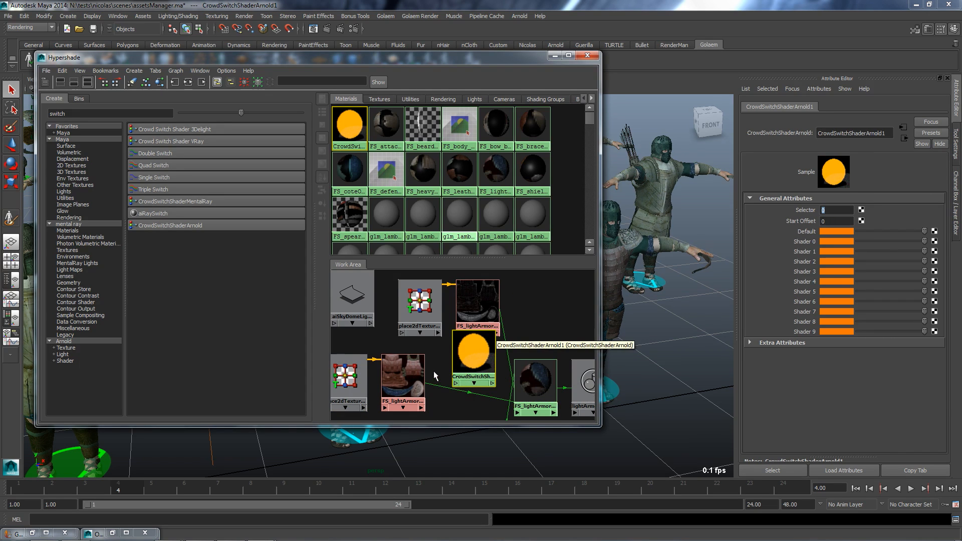
click(442, 390)
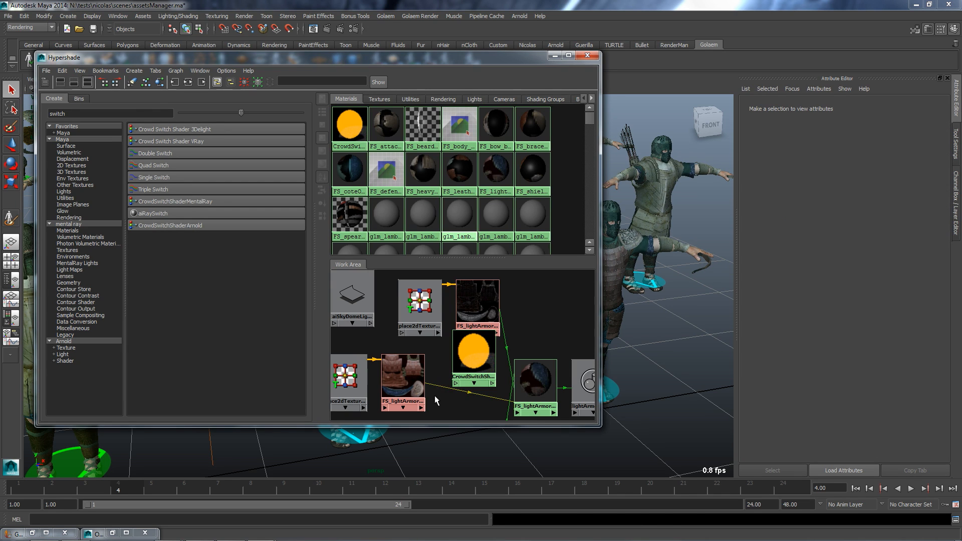
key(Delete)
Connect the outColor of FS_lightArmor_COLOR to the shader0 input of the crowd switch shader.
middle_drag(402, 377, 468, 355)
click(484, 380)
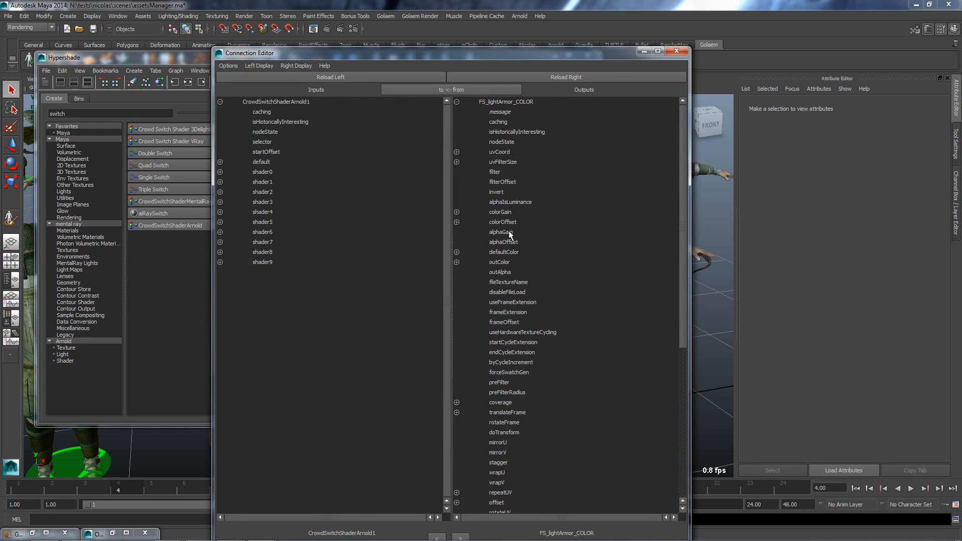
click(501, 262)
click(263, 173)
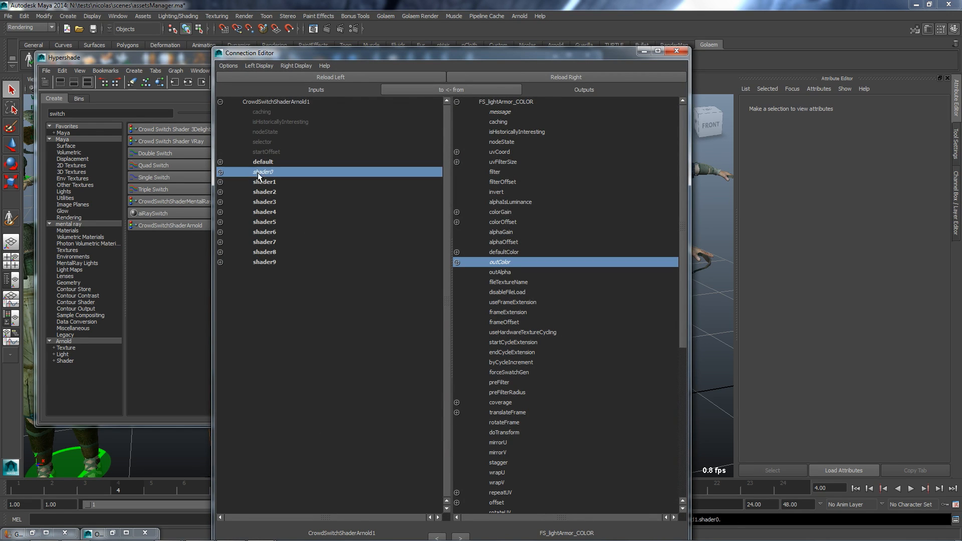
click(643, 50)
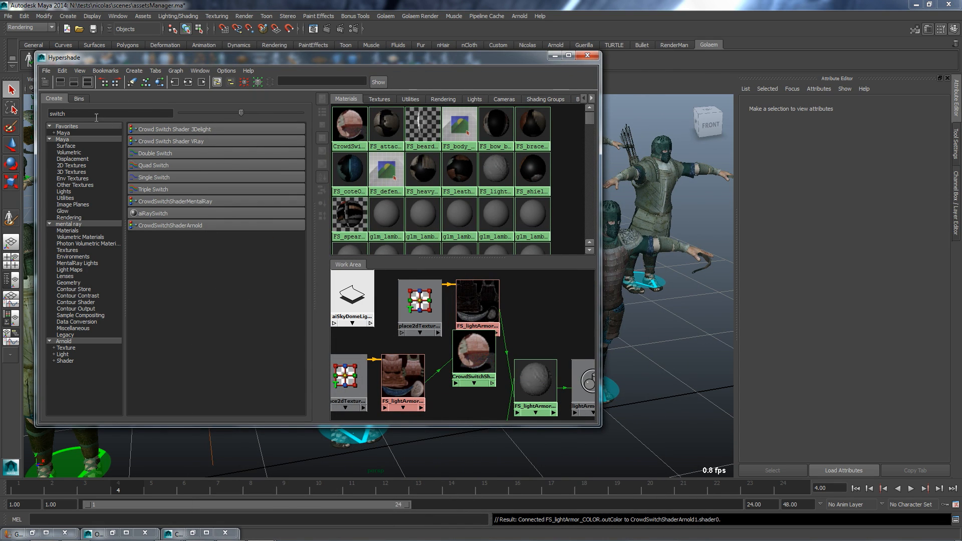
Create a new File texture node and position it beside the light armor texture in the shading graph.
double_click(59, 114)
text(file)
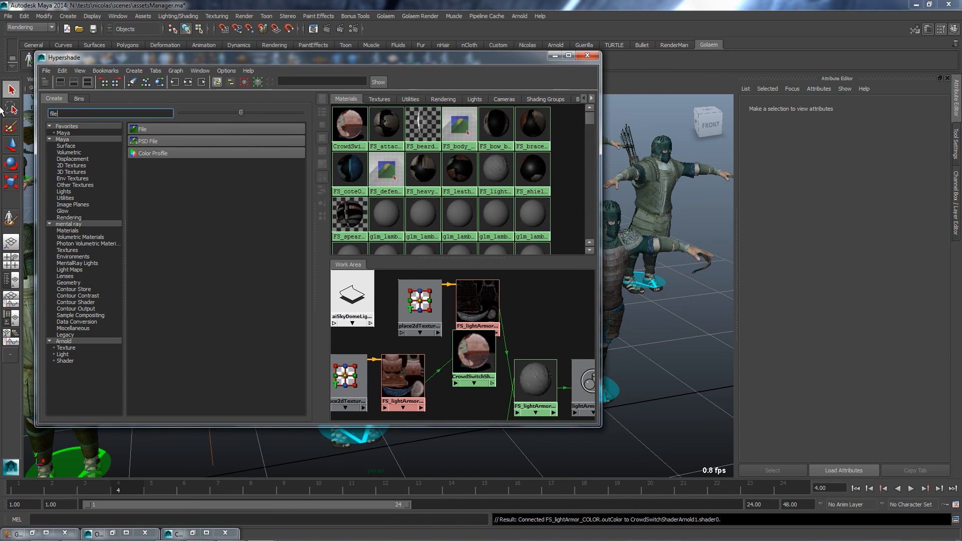
click(152, 130)
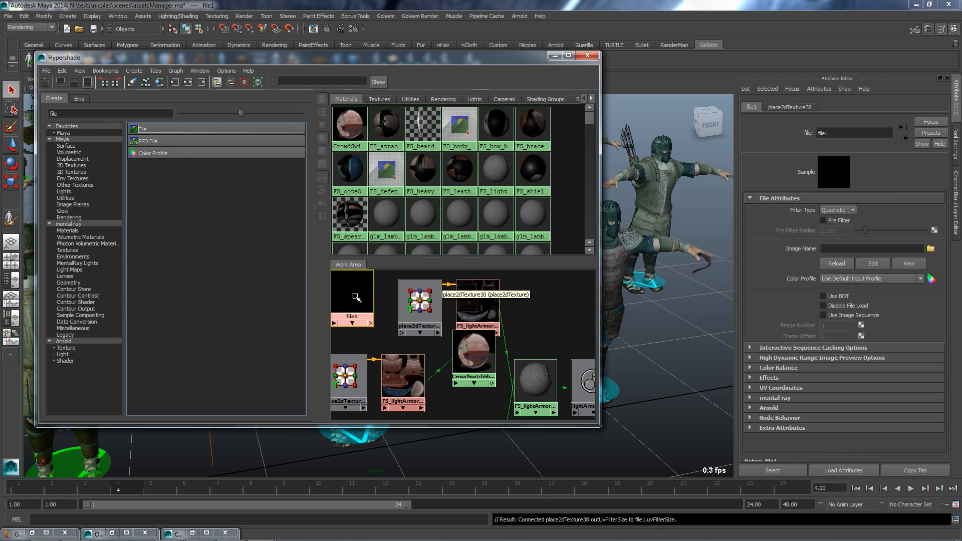
drag(355, 298, 377, 320)
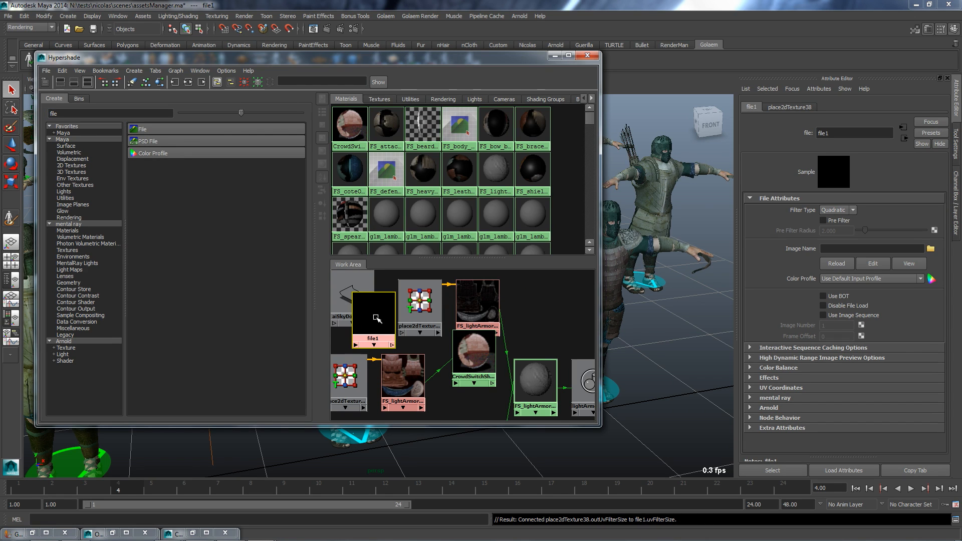
Connect the outColor of the new file texture to the shader1 input of the crowd switch shader.
middle_drag(478, 367, 476, 366)
click(501, 386)
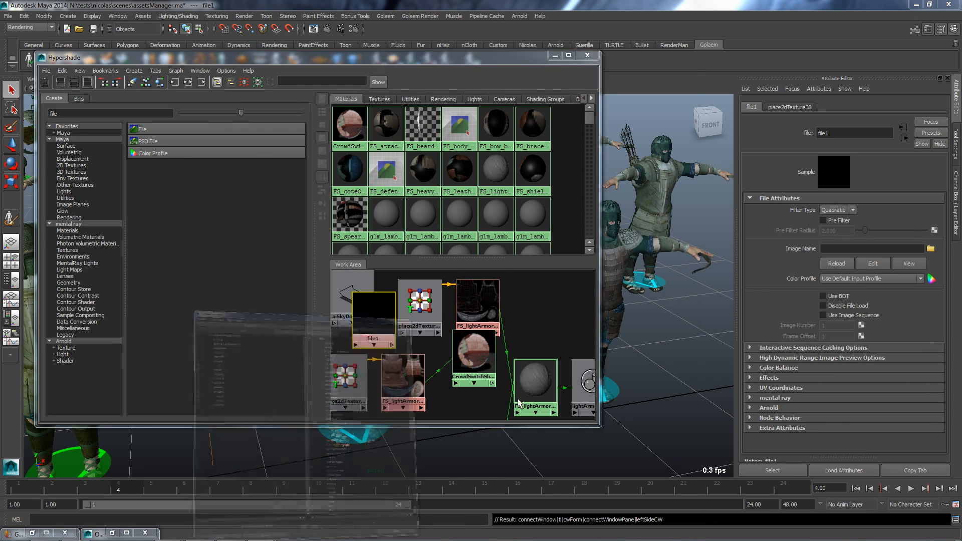
click(500, 262)
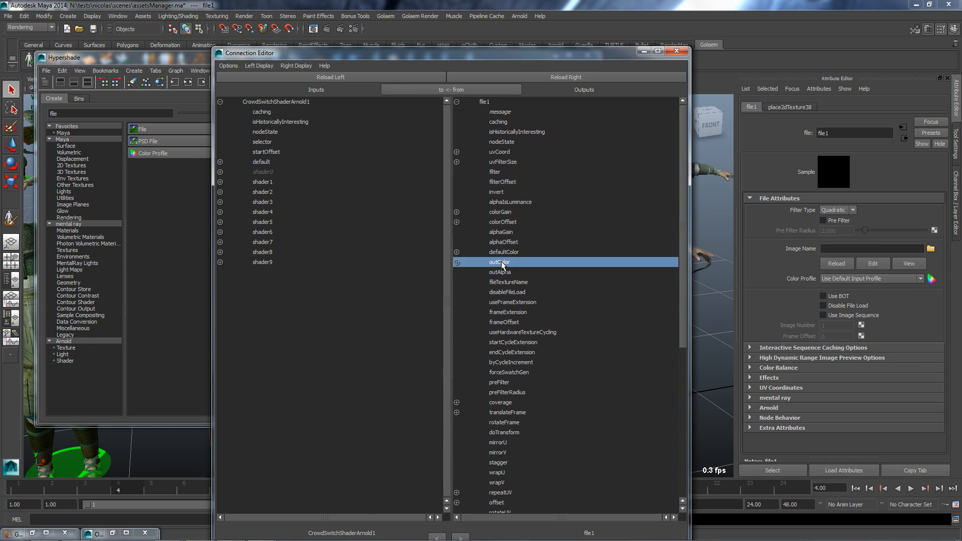
click(264, 182)
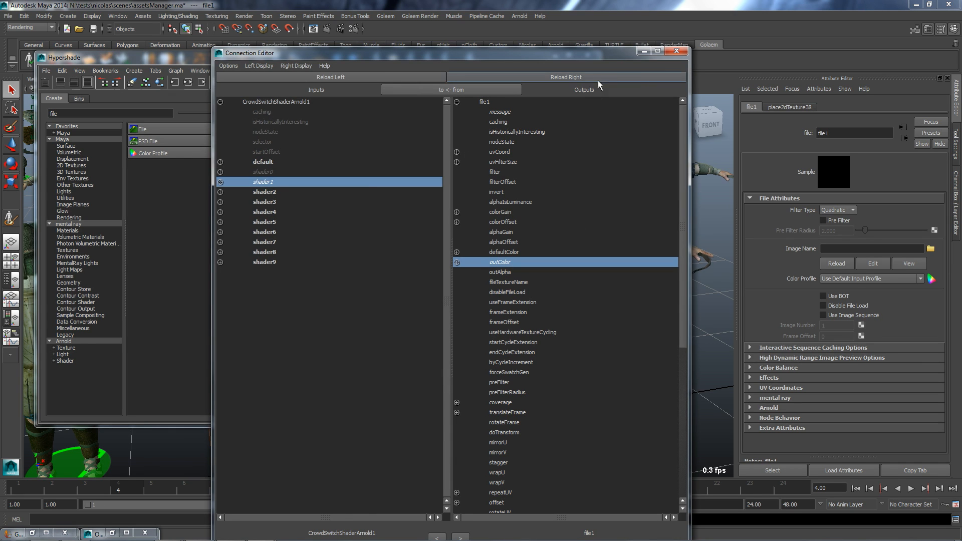
click(677, 51)
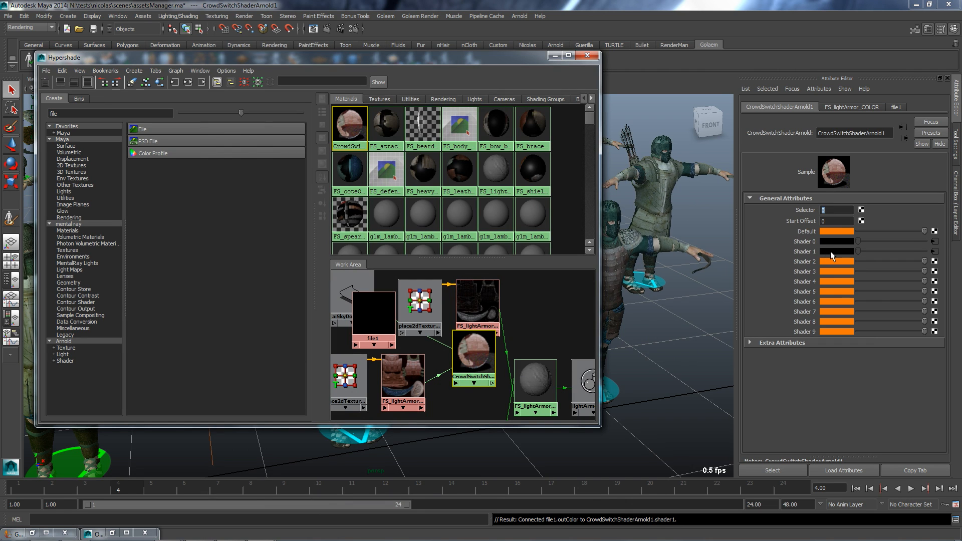
Switch to the Golaem Character Maker and examine the value range of the lightArmorTexId shader attribute.
click(32, 534)
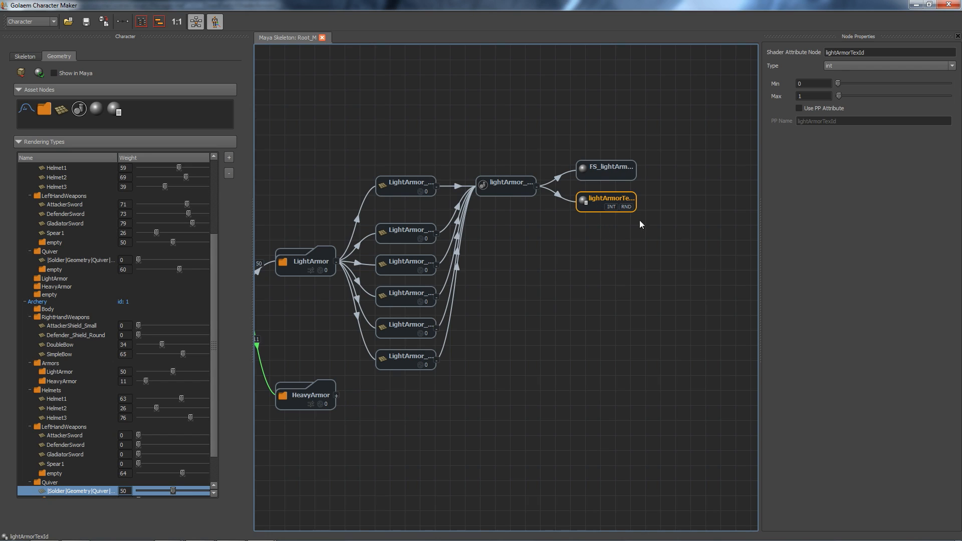
double_click(814, 84)
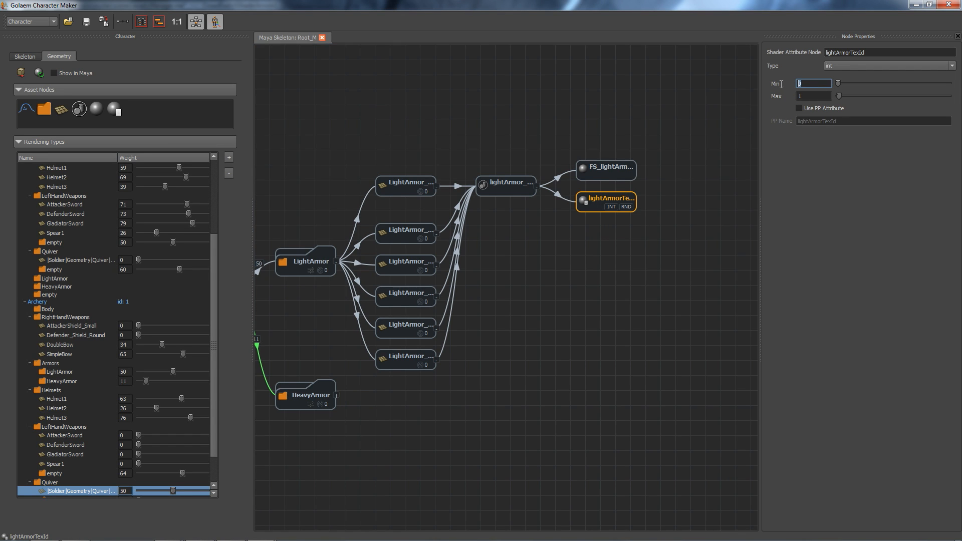
Copy the name lightArmorTexId from the shader attribute node and switch back to Maya.
double_click(798, 96)
double_click(850, 52)
key(ctrl+c)
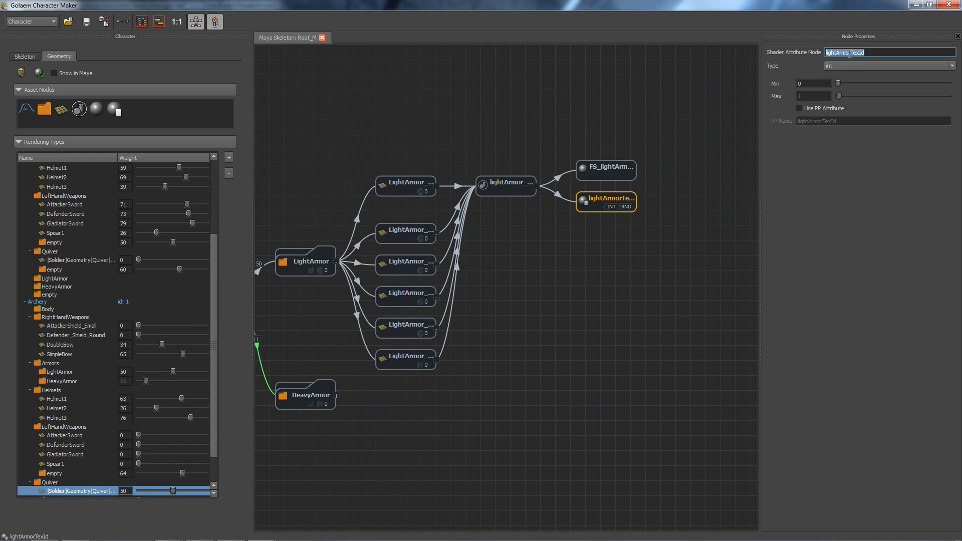
click(917, 5)
Rearrange the shading graph, moving the crowd switch shader and the light armor specular texture with its placement node apart.
drag(474, 356, 464, 383)
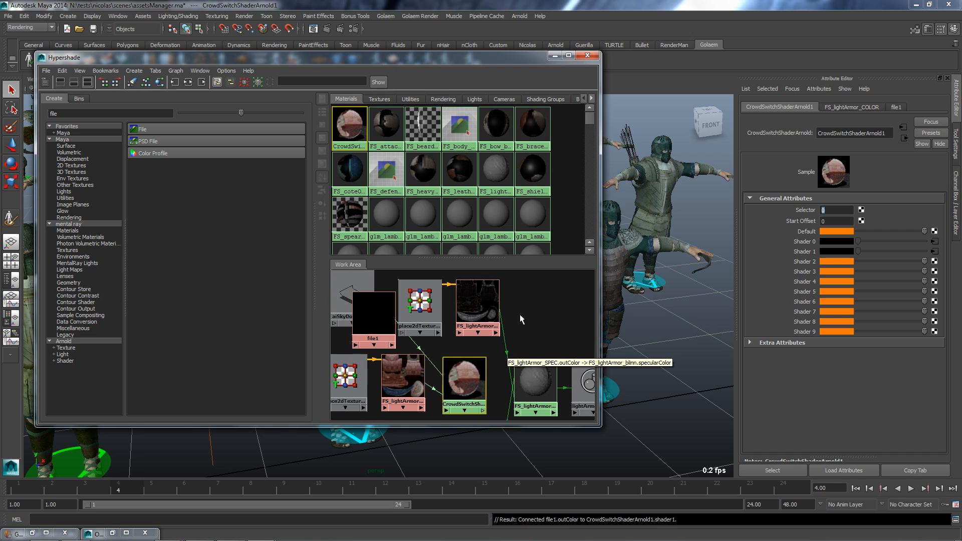
click(421, 301)
drag(465, 300, 498, 303)
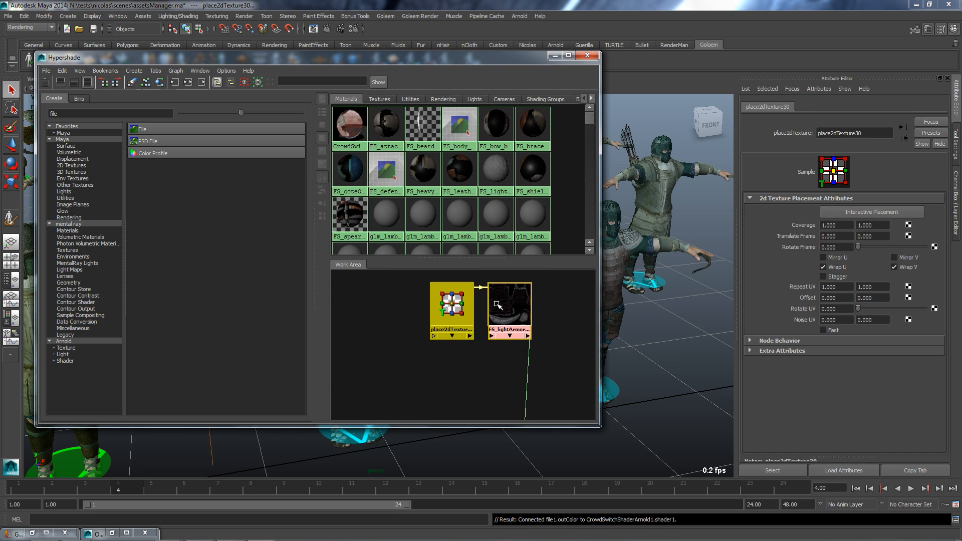
alt+middle_drag(492, 370, 485, 277)
alt+middle_drag(486, 390, 487, 227)
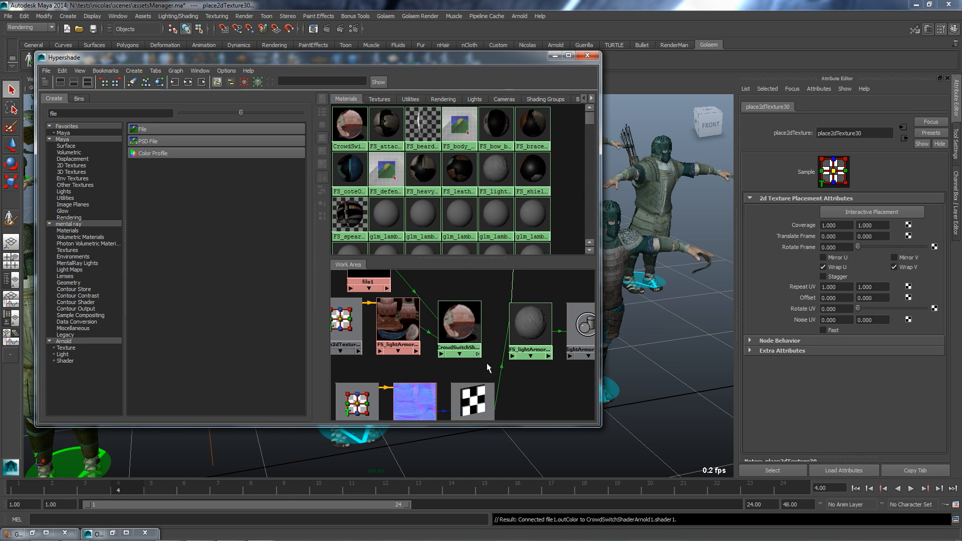
Connect the outColor of the crowd switch shader to the color input of FS_lightArmor_blinn.
middle_drag(459, 327, 540, 327)
click(577, 431)
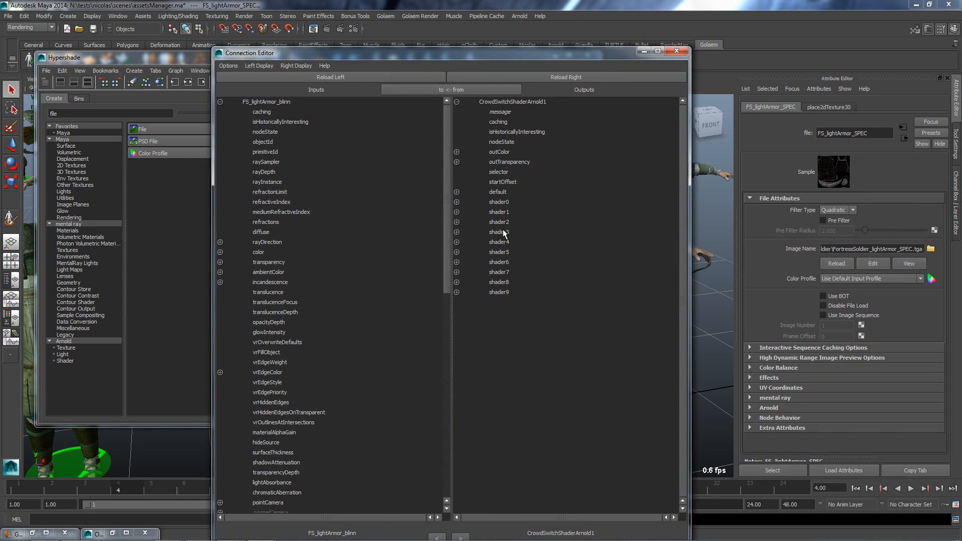
click(501, 153)
click(262, 254)
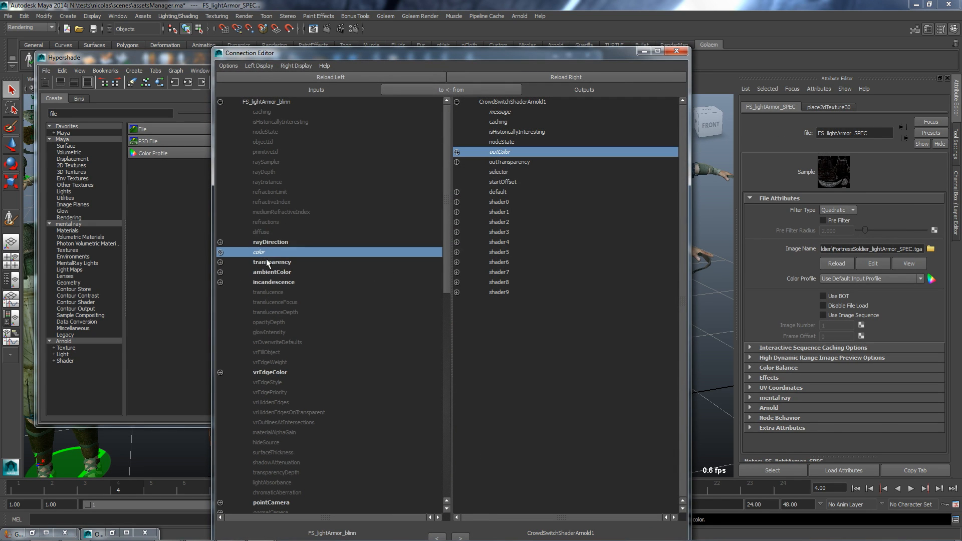
click(644, 51)
alt+middle_drag(472, 332, 473, 386)
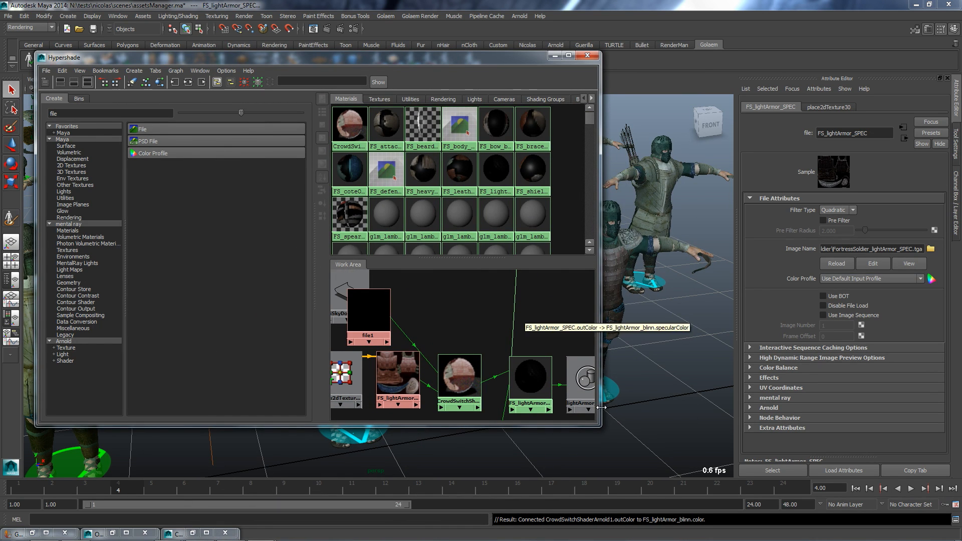
Create an aiUserDataInt node, place it above the crowd switch shader, and search the node list for user.
click(459, 380)
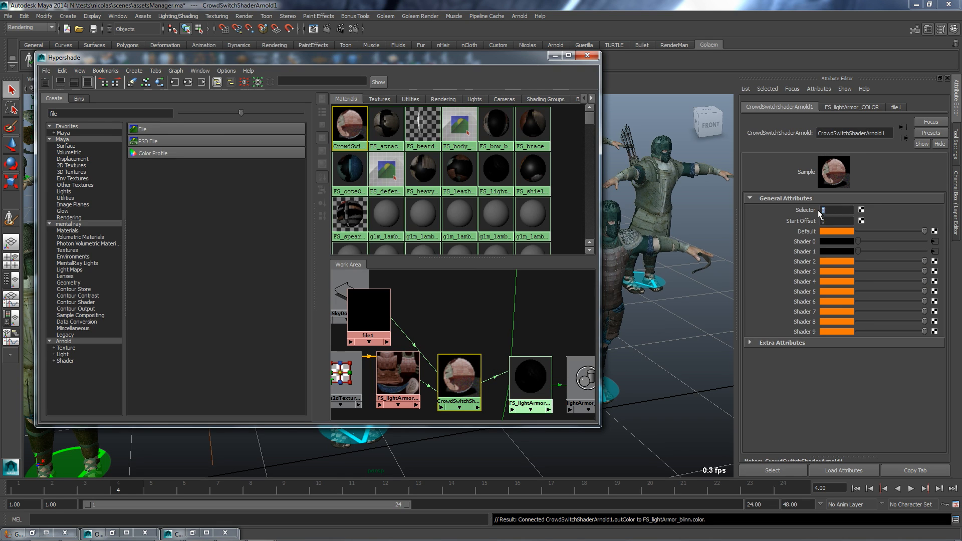
drag(65, 114, 0, 108)
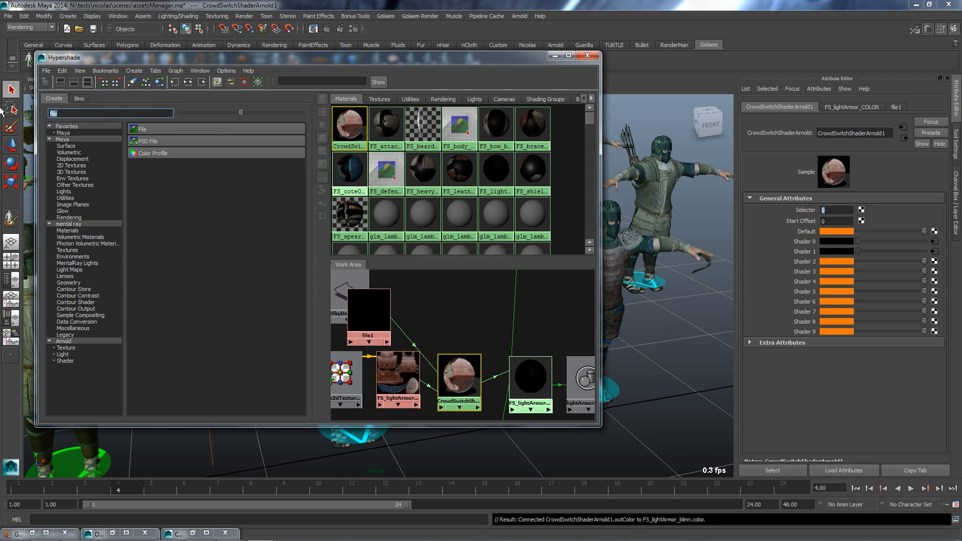
text(aiUser)
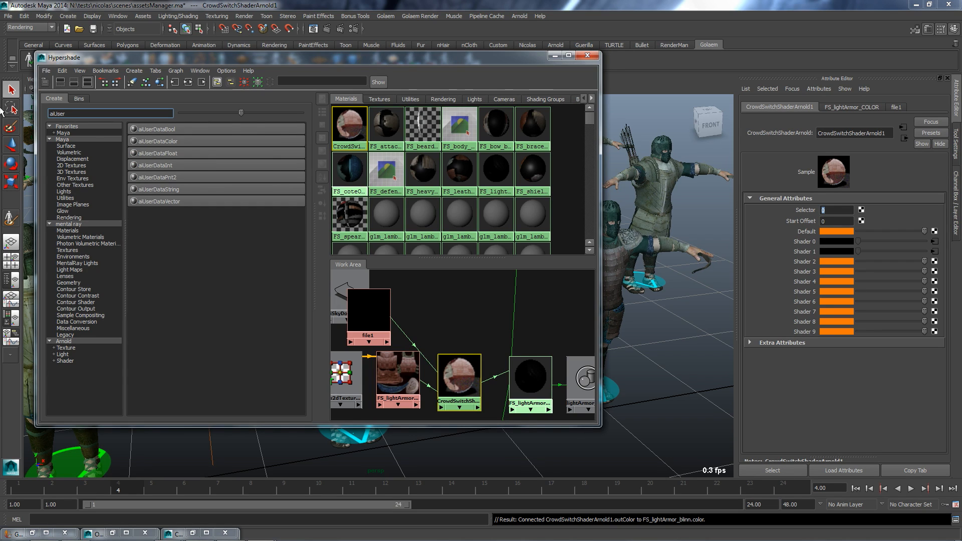
click(160, 166)
drag(389, 303, 460, 316)
double_click(70, 114)
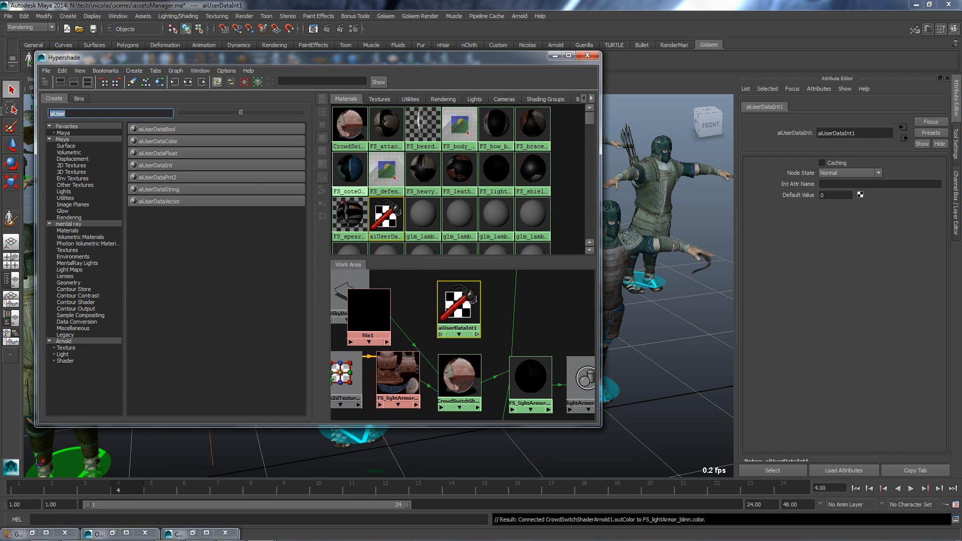
text(user)
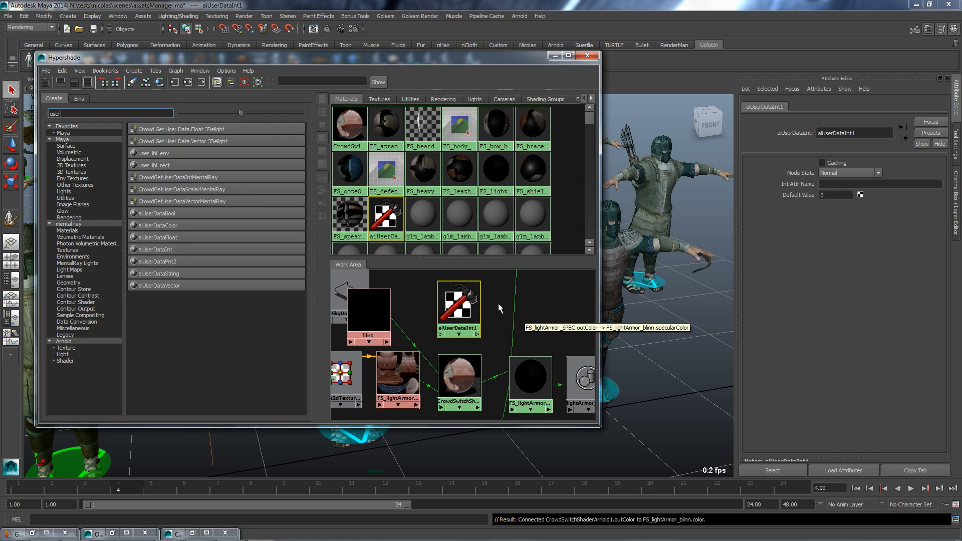
Connect the outValue of the aiUserDataInt node to the selector of the crowd switch shader.
drag(466, 320, 449, 305)
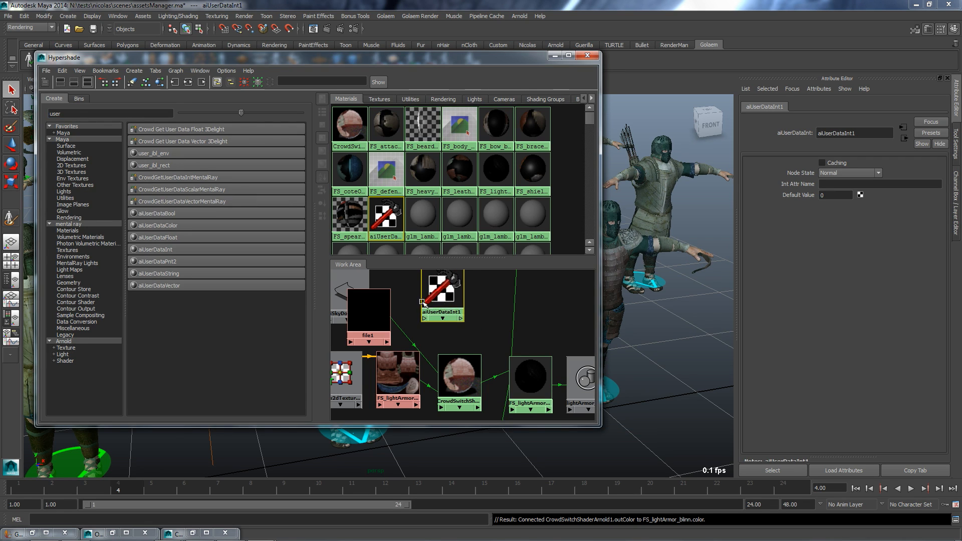
middle_drag(441, 304, 458, 369)
click(505, 394)
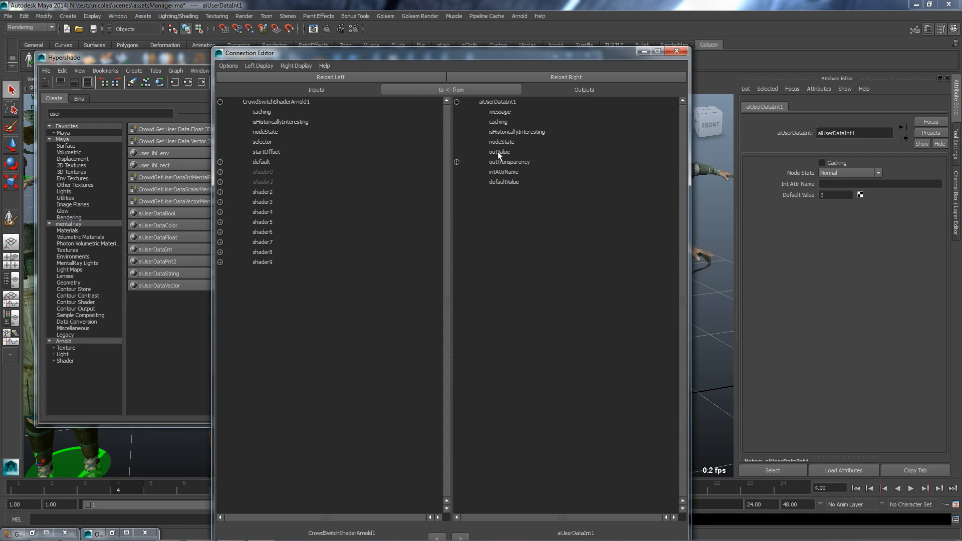
click(499, 152)
click(261, 142)
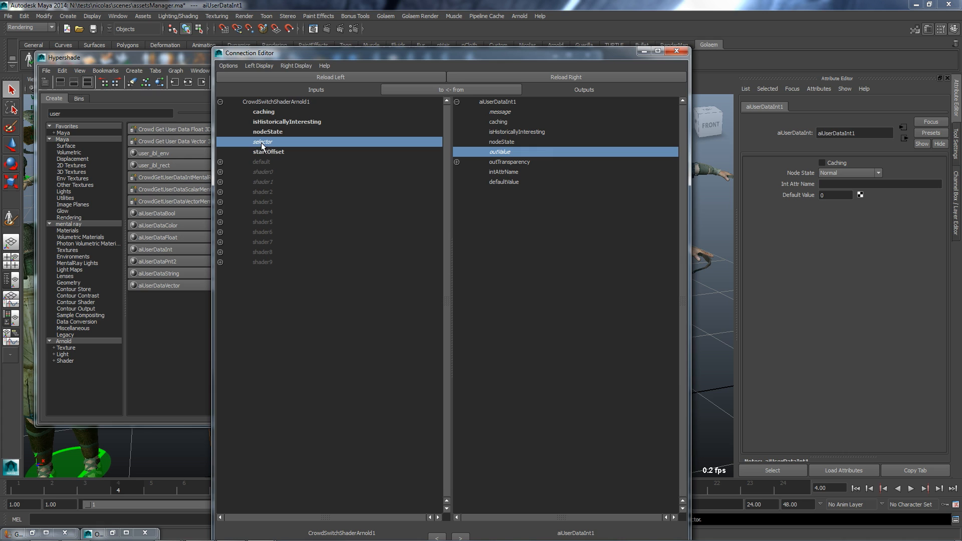
click(643, 51)
click(459, 379)
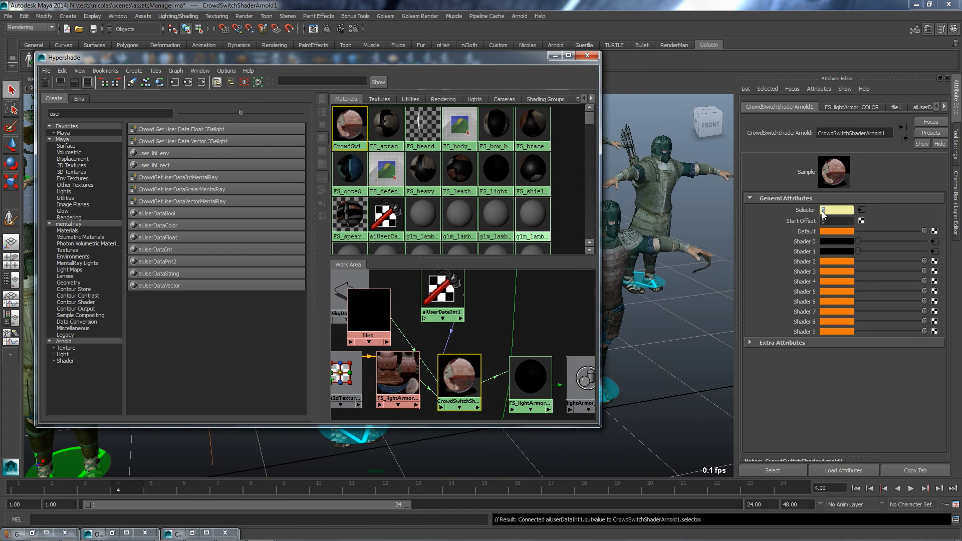
Set the Int Attr Name of the aiUserDataInt node to lightArmorTexId.
click(434, 290)
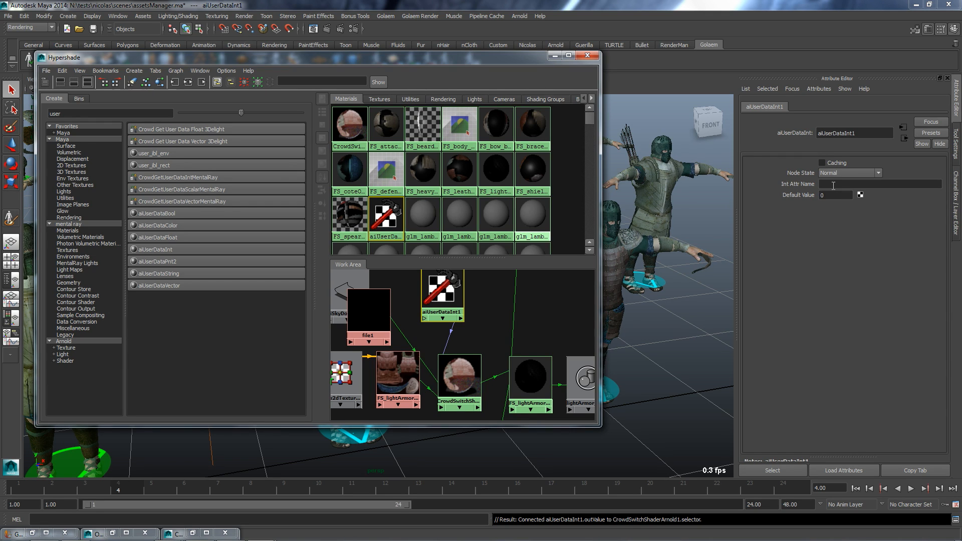
click(833, 184)
key(ctrl+v)
key(Tab)
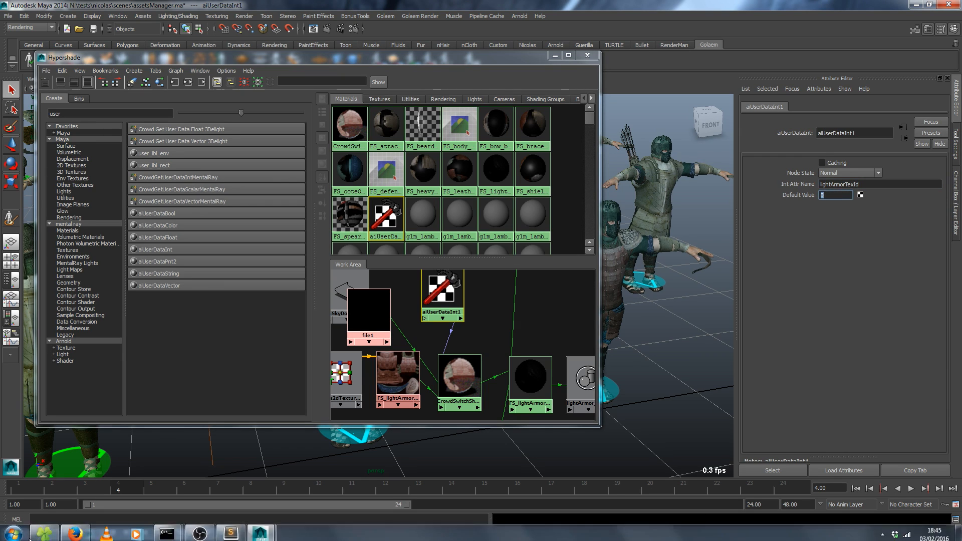
Recheck the attribute in the Golaem Character Maker, return to Maya and set the aiUserDataInt node's default value to 999.
click(45, 530)
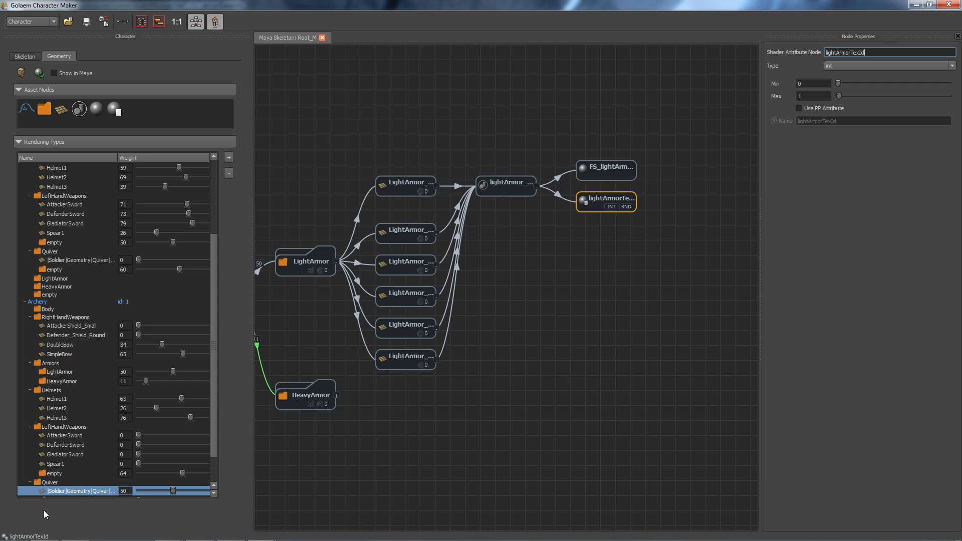
click(916, 5)
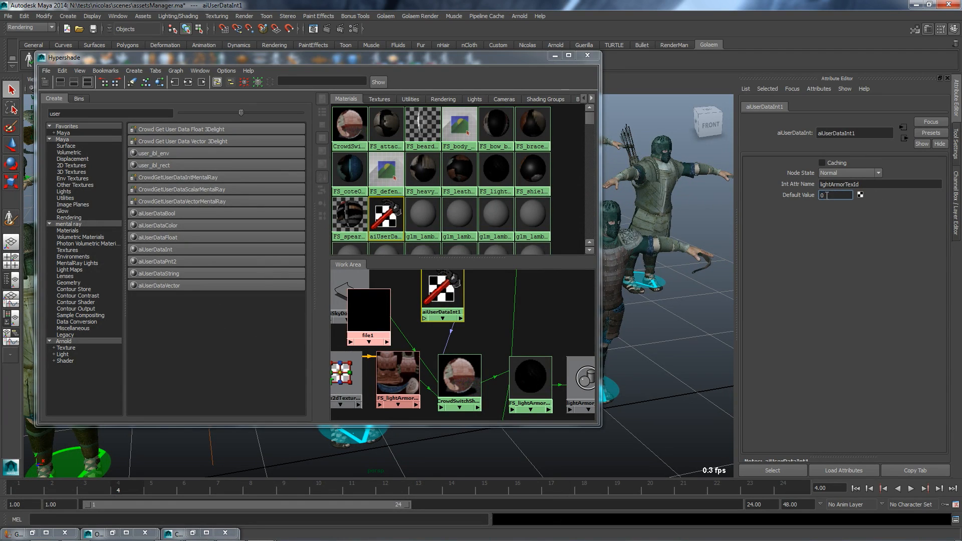
text(6)
key(BackSpace)
text(999)
key(Return)
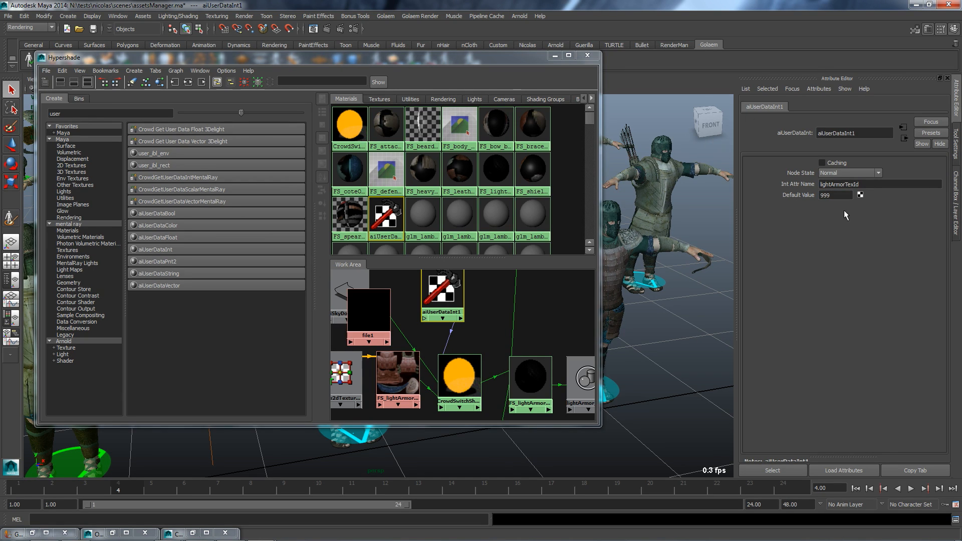
click(871, 186)
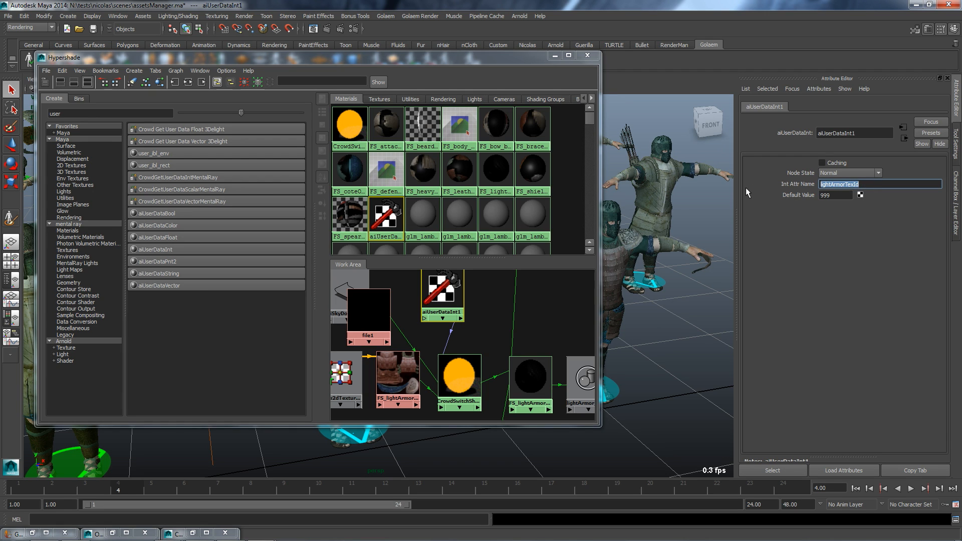
click(458, 380)
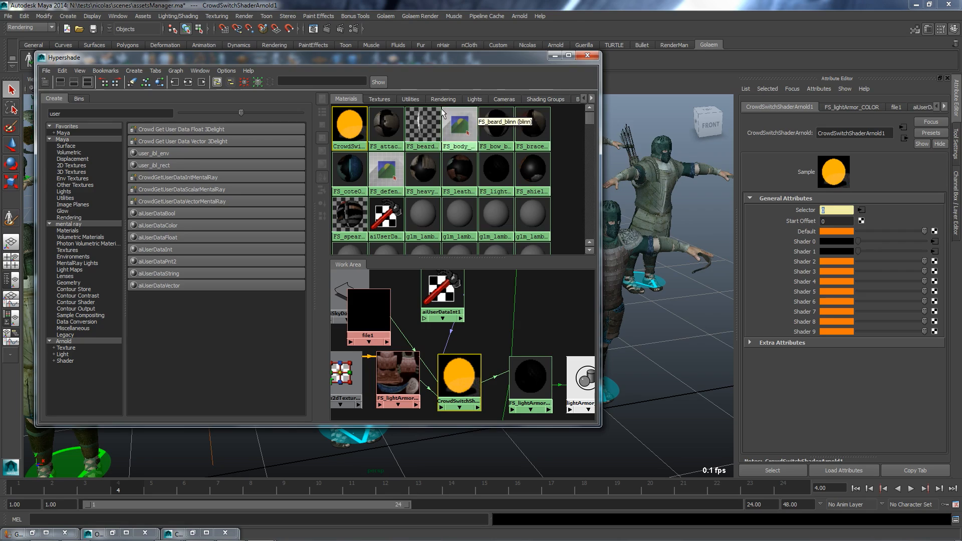
Hide the Hypershade and export the simulation cache of crowdField1 for frames 1 to 24.
click(555, 56)
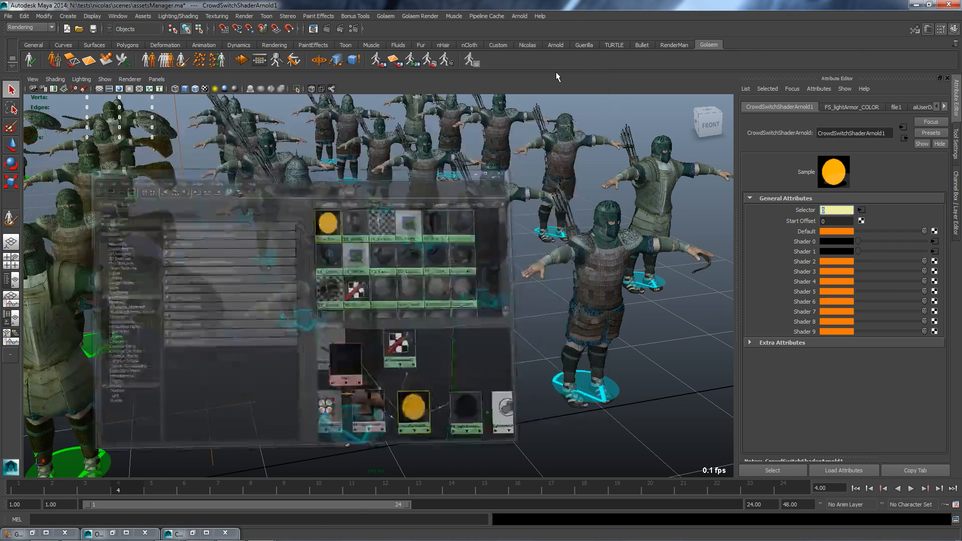
alt+right_drag(451, 274, 246, 259)
alt+middle_drag(246, 260, 536, 263)
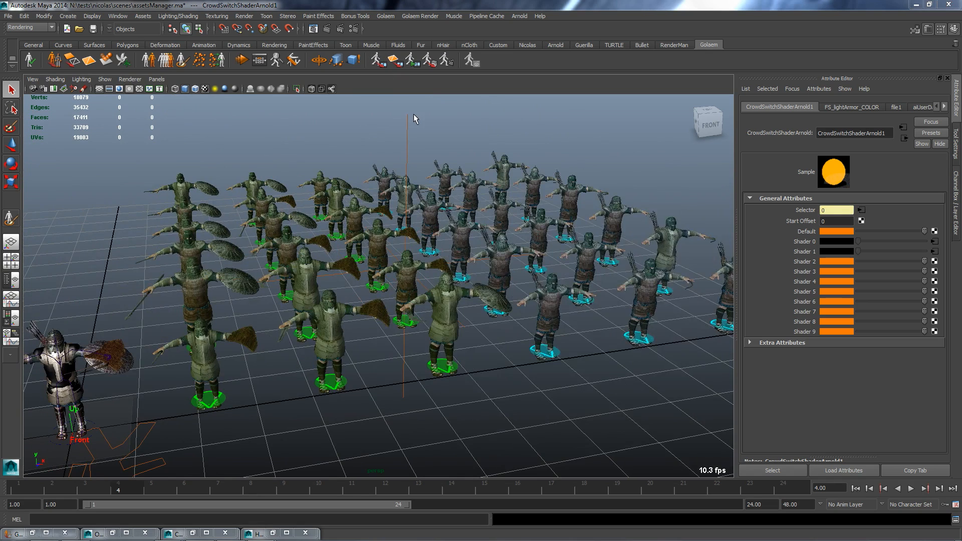
click(379, 60)
click(649, 446)
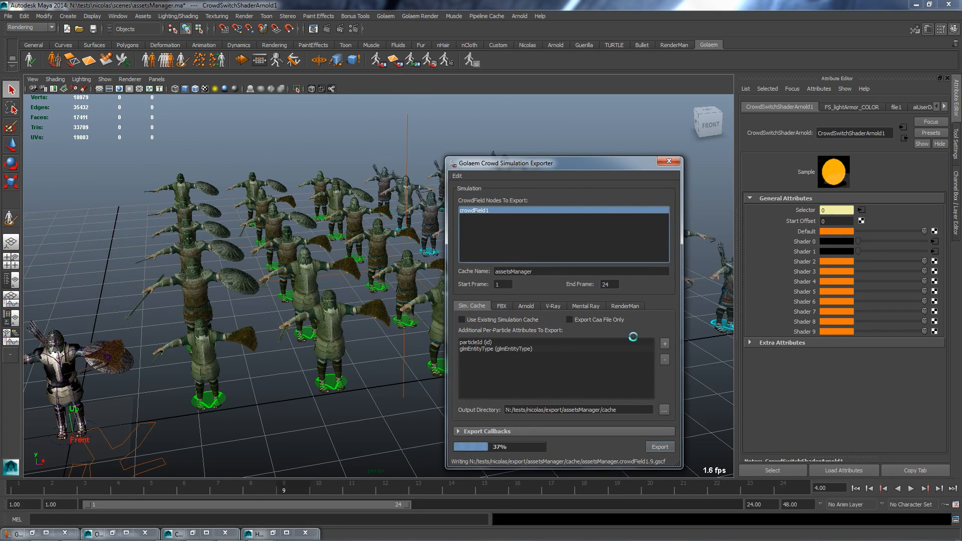
click(669, 161)
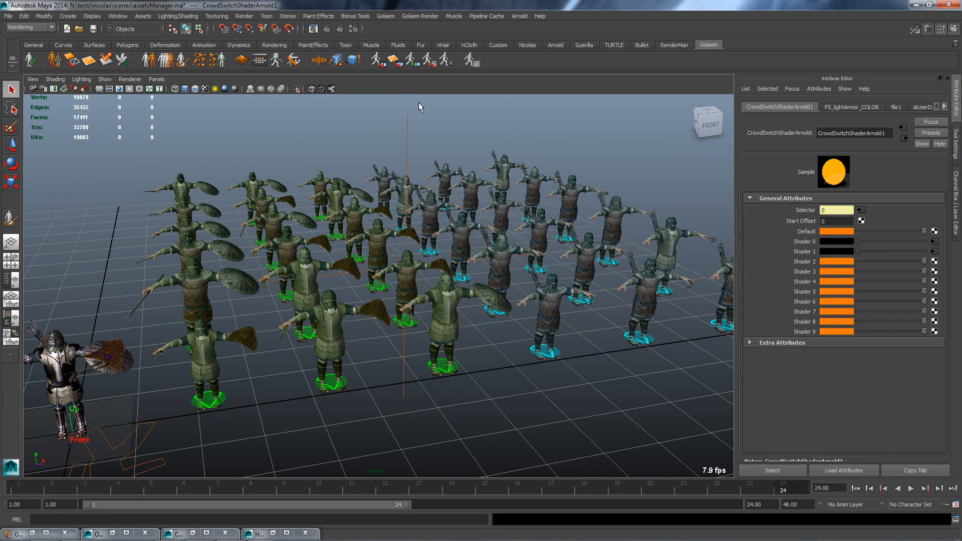
Set the renderer to Arnold Renderer and create a Crowd Render Proxy for Arnold.
click(446, 60)
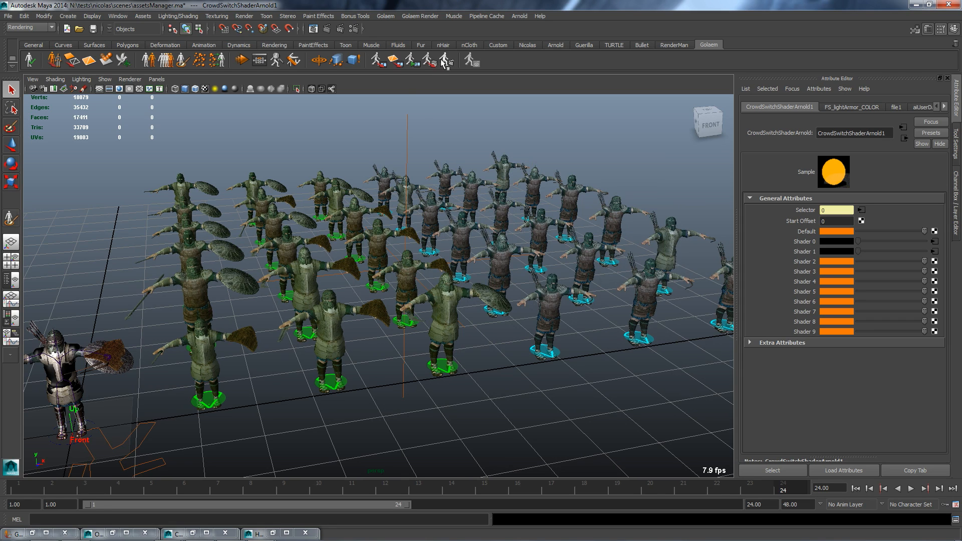
click(478, 278)
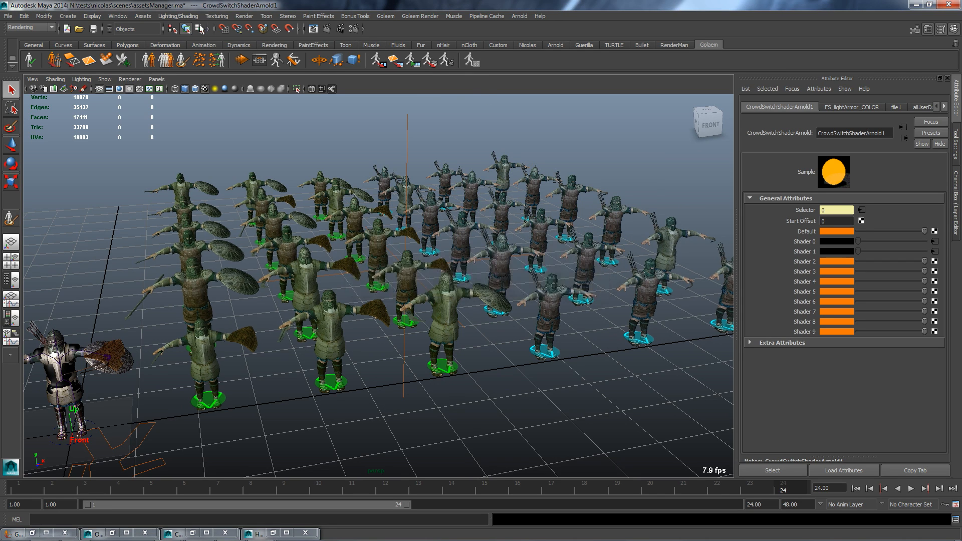
click(244, 16)
mouse_move(265, 150)
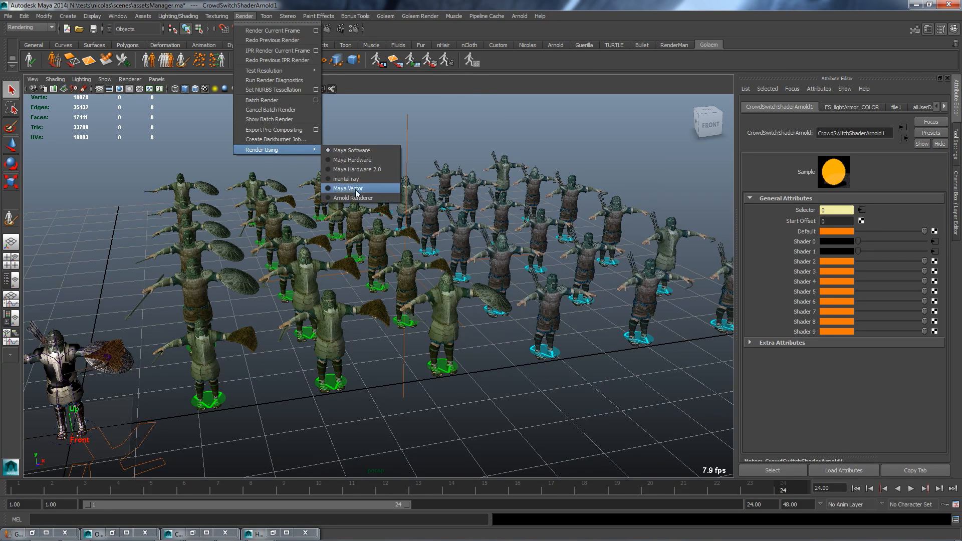
click(345, 198)
click(446, 61)
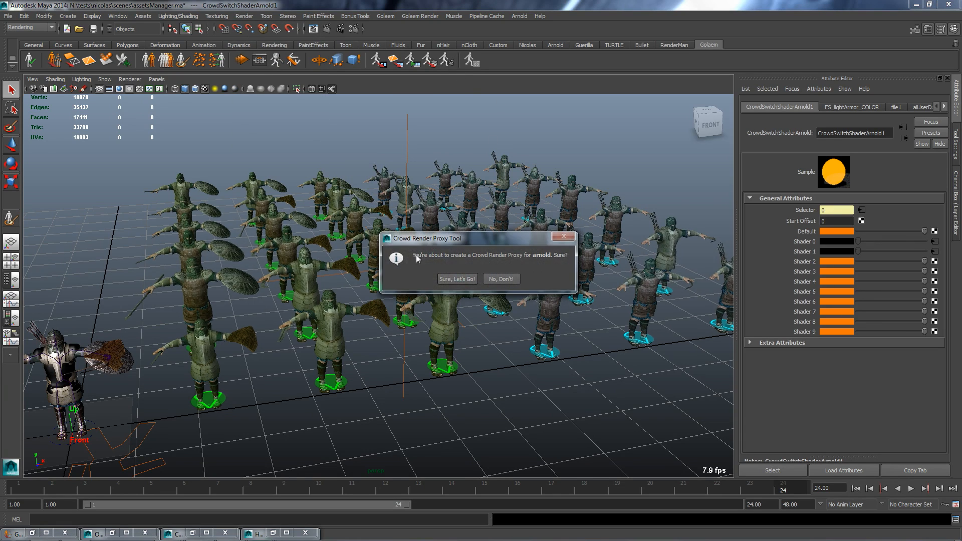
click(457, 279)
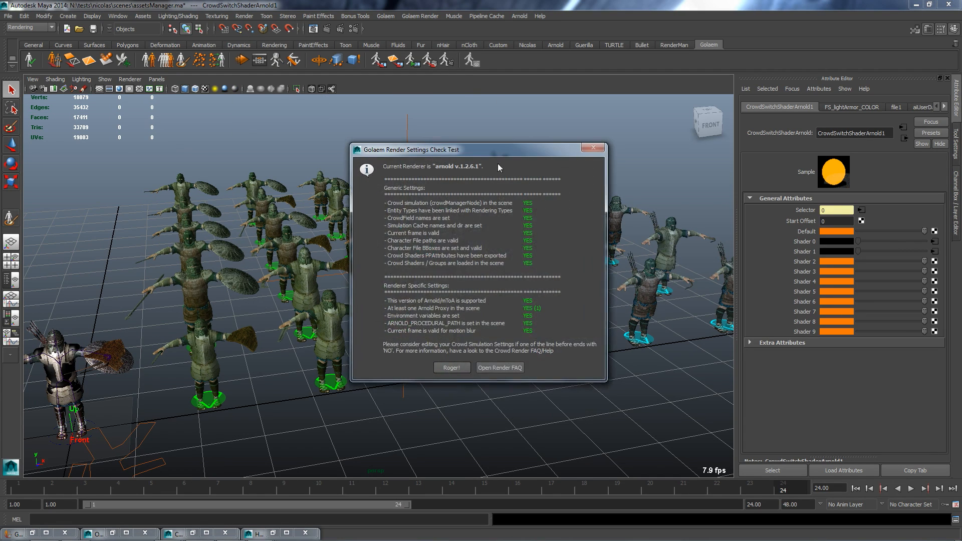
click(467, 369)
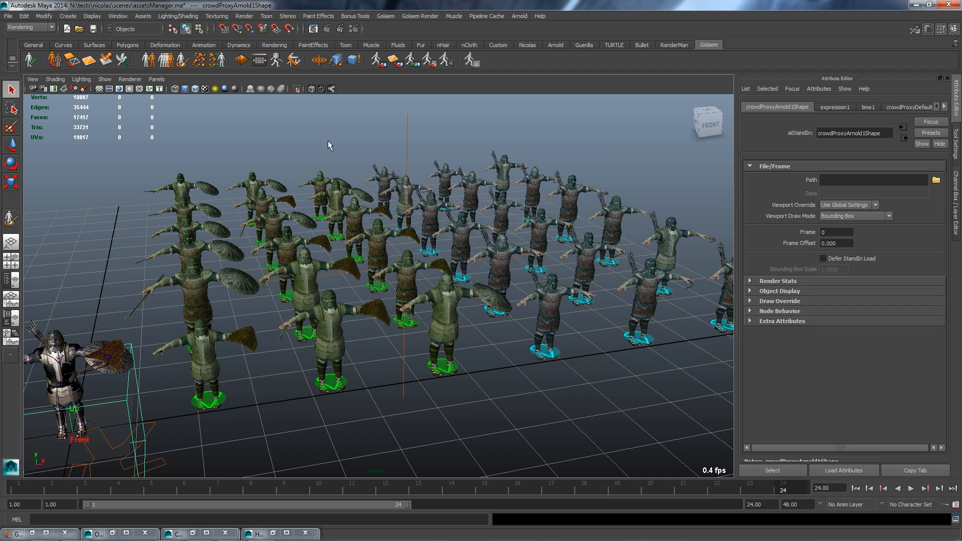
Render the current frame with Arnold and examine the soldiers' armor textures up close in the Render View.
click(244, 16)
click(253, 28)
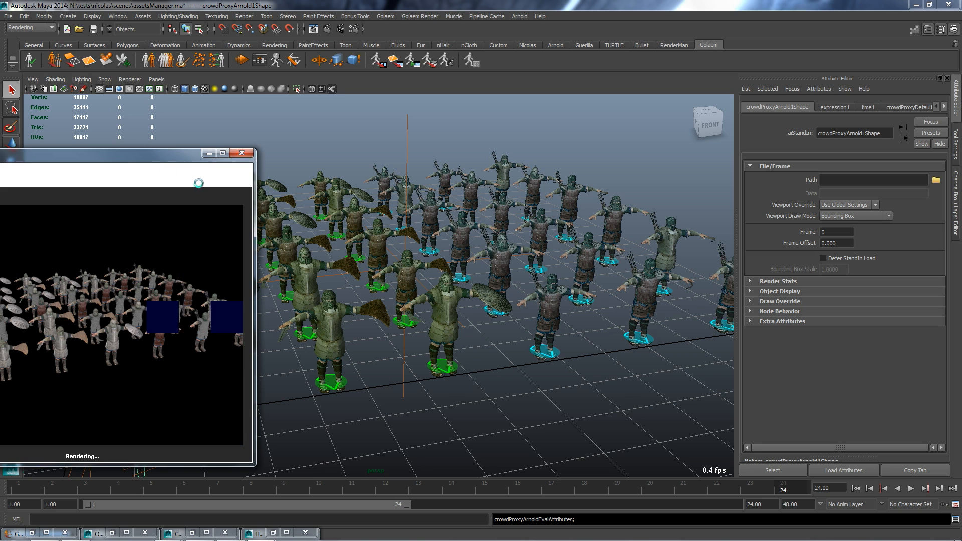
mouse_move(171, 156)
mouse_down()
mouse_move(215, 116)
mouse_move(362, 107)
mouse_up()
alt+right_drag(365, 248, 365, 304)
mouse_move(390, 267)
mouse_down()
mouse_move(259, 267)
mouse_move(236, 305)
mouse_move(344, 329)
mouse_up()
alt+middle_drag(344, 329, 105, 331)
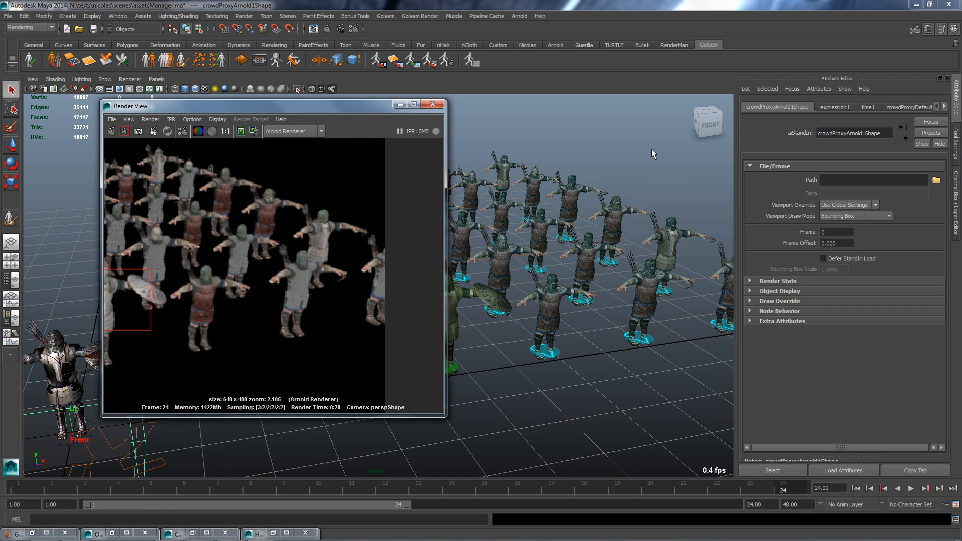
Graph the FS_lightArmor_blinn shader network in the Hypershade and load FortressSoldier_lightArmor_COLOR2.tga from the Desktop into the file1 texture.
key(shift+t)
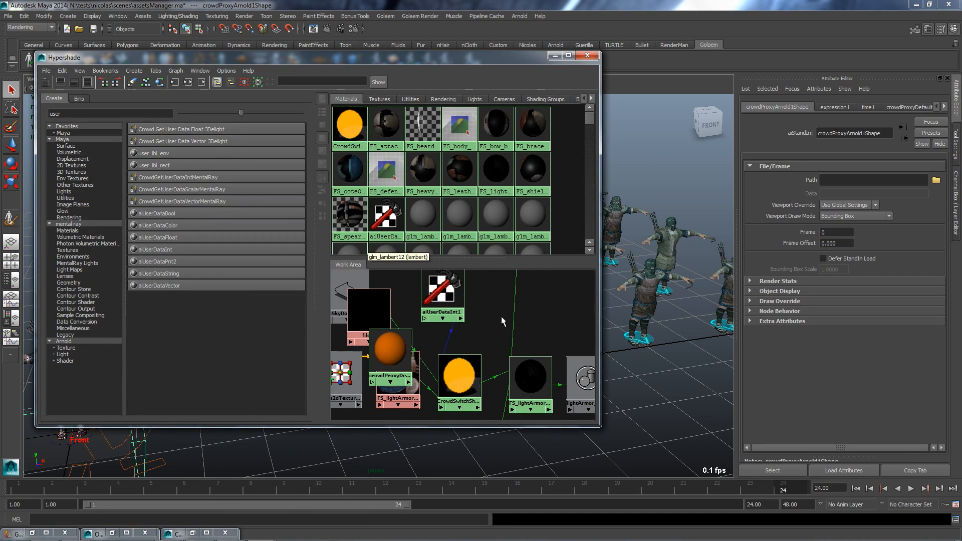
click(492, 175)
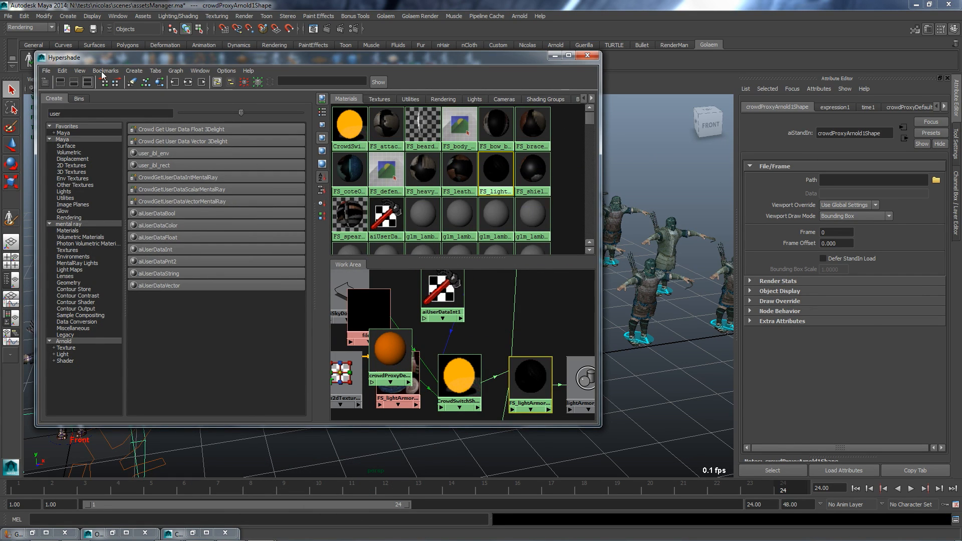
click(189, 82)
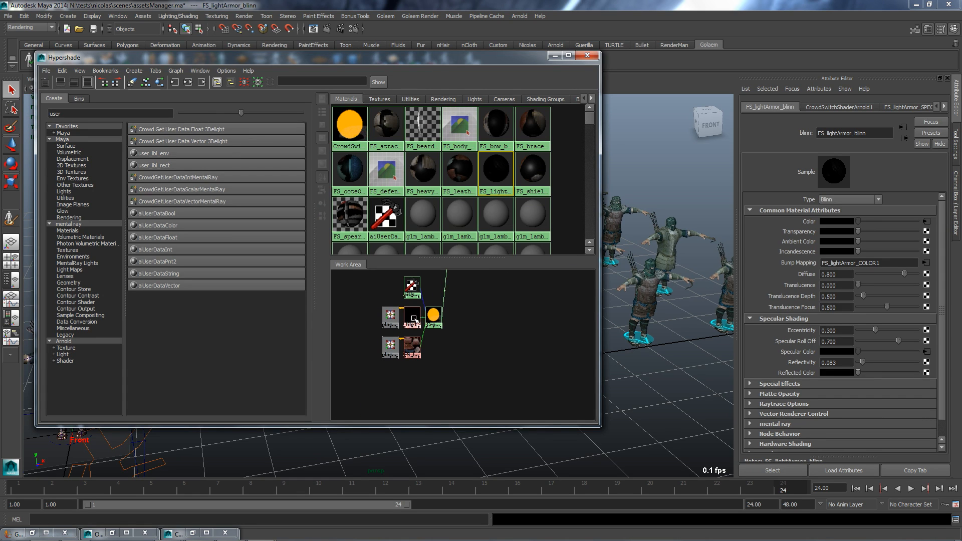
click(412, 317)
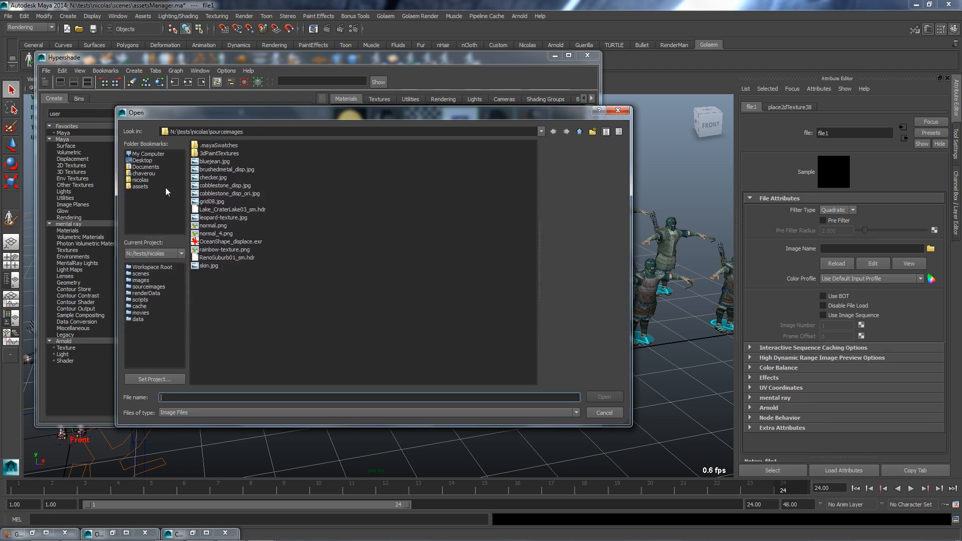
click(142, 160)
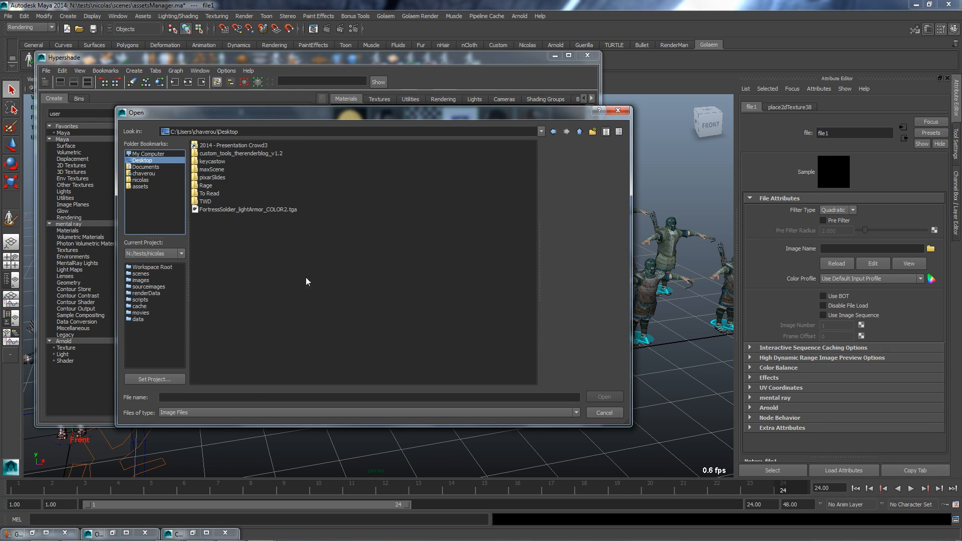
click(270, 209)
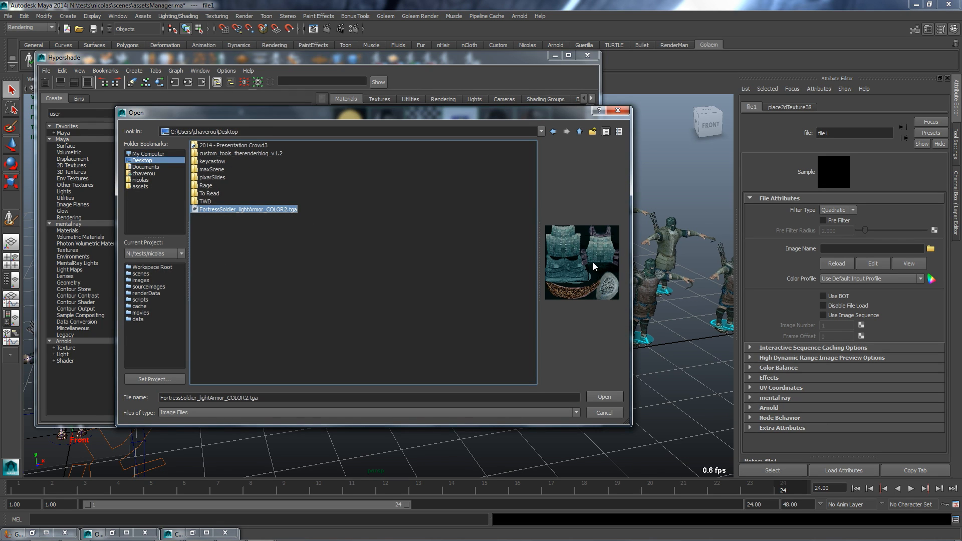
click(605, 397)
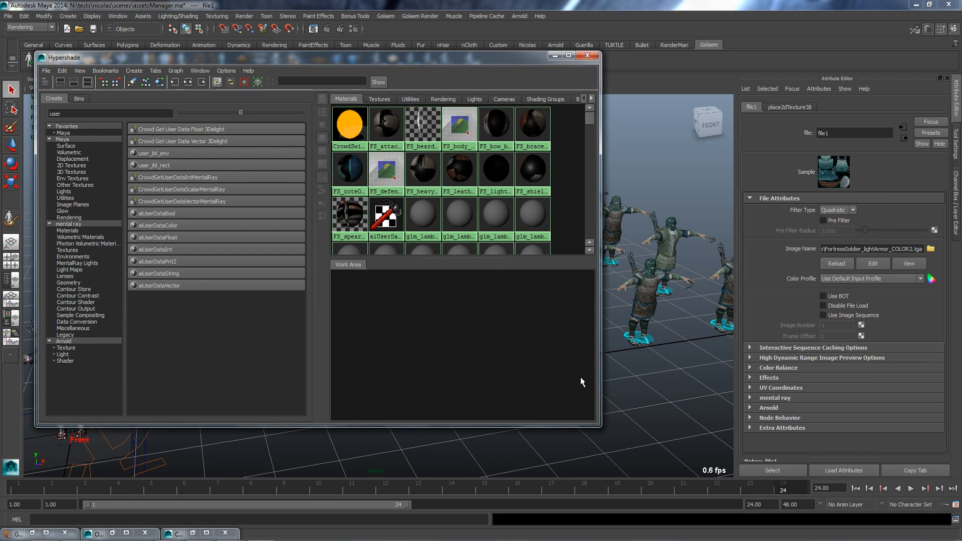
Check the images assigned to the FS_lightArmor_COLOR and file1 texture nodes in the shader network and hide the Hypershade.
key(f)
alt+right_drag(503, 354, 418, 356)
click(468, 408)
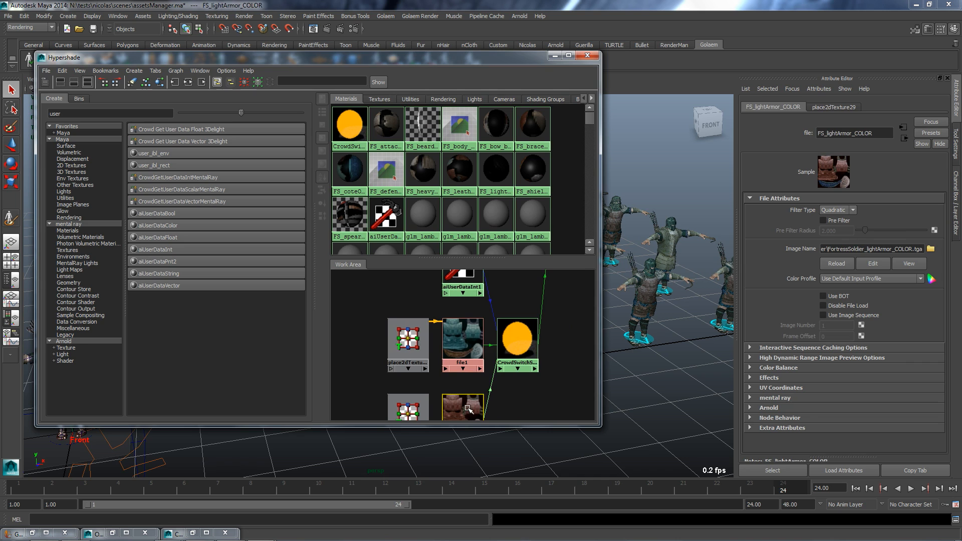
click(464, 344)
click(555, 55)
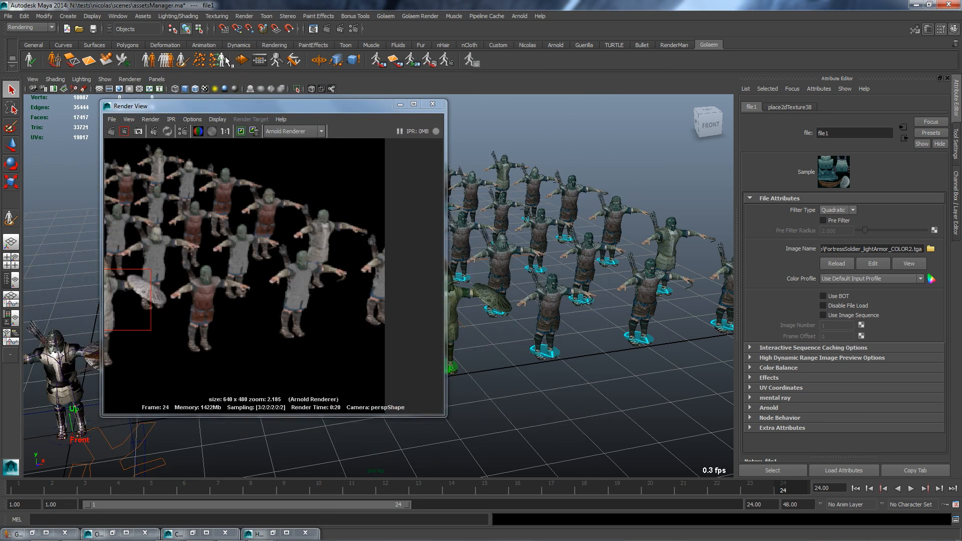
Render the current frame with Arnold again, examine the soldiers' armor colors up close and close the Render View.
click(244, 16)
click(259, 32)
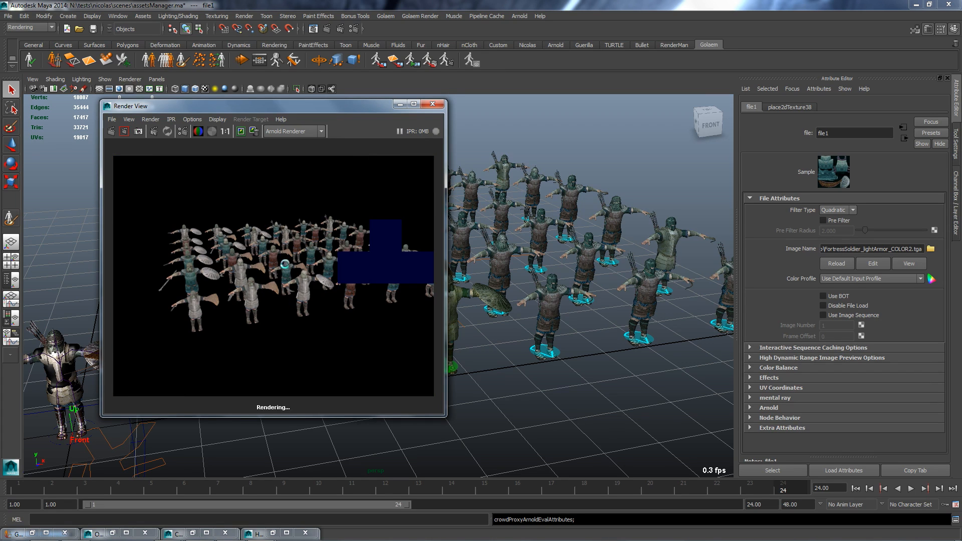
scroll(283, 282, up, 3)
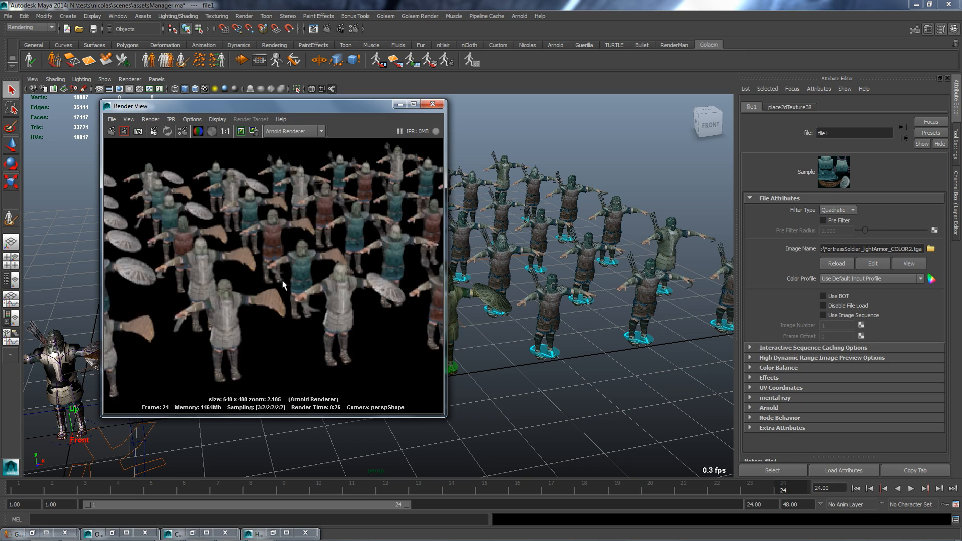
scroll(282, 281, up, 2)
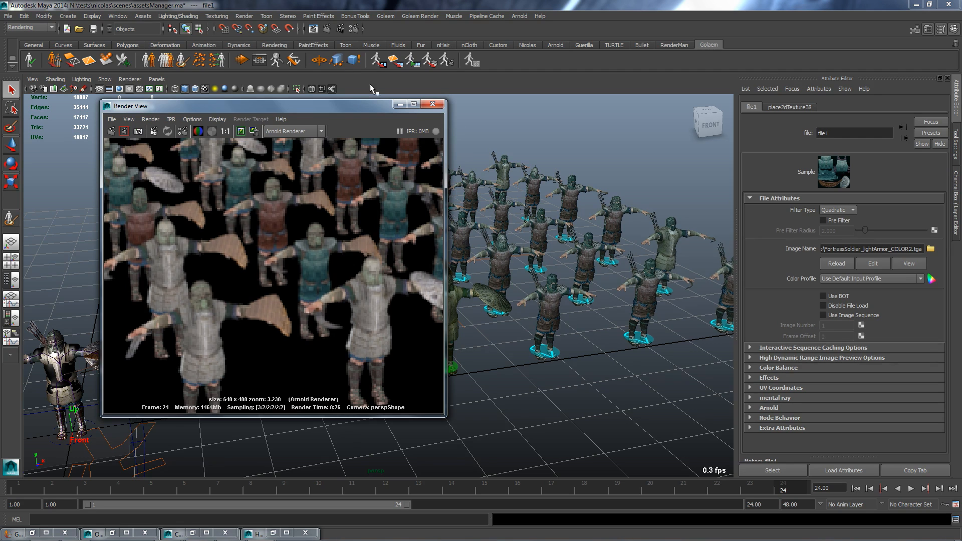
click(433, 104)
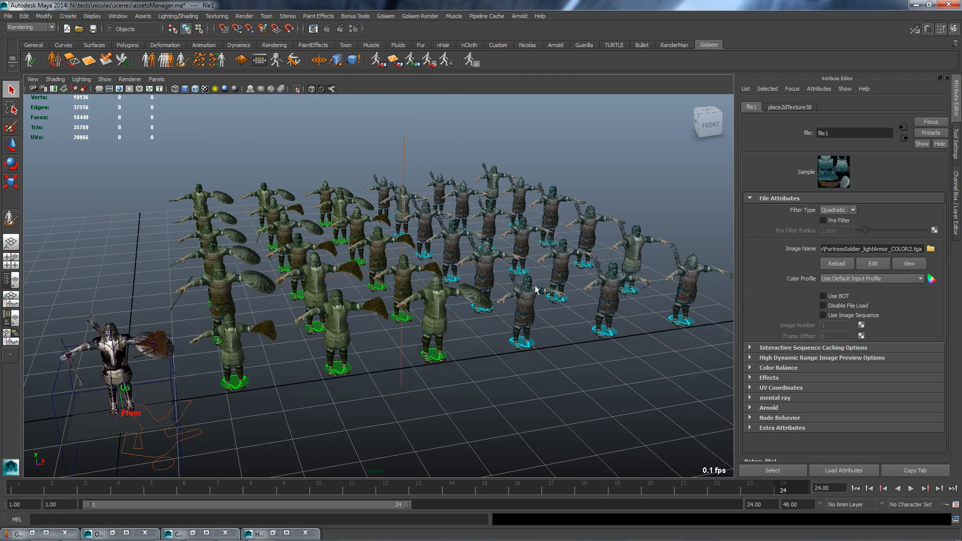
Play the crowd simulation from the start, stop it at frame 14 and examine the soldiers in the viewport from closer views.
click(911, 489)
click(912, 491)
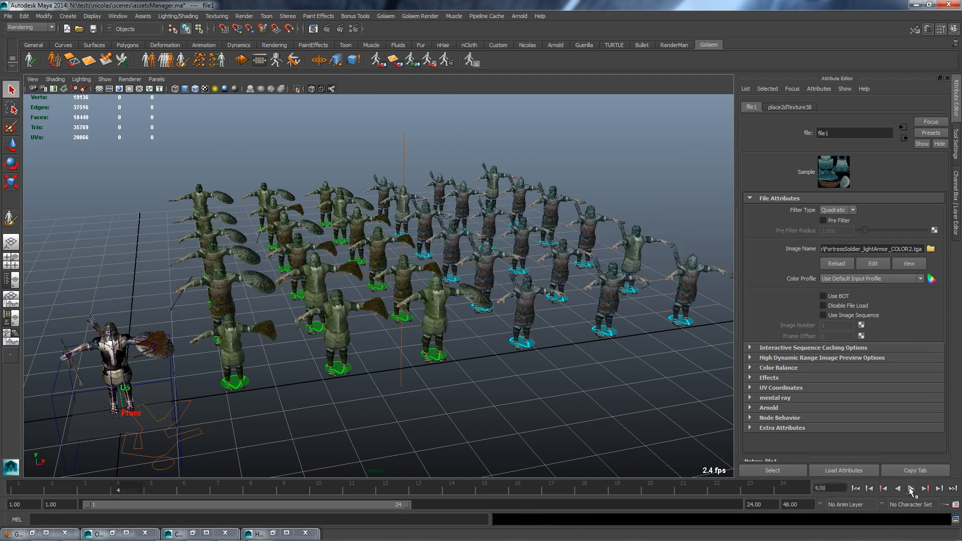
alt+drag(400, 275, 465, 223)
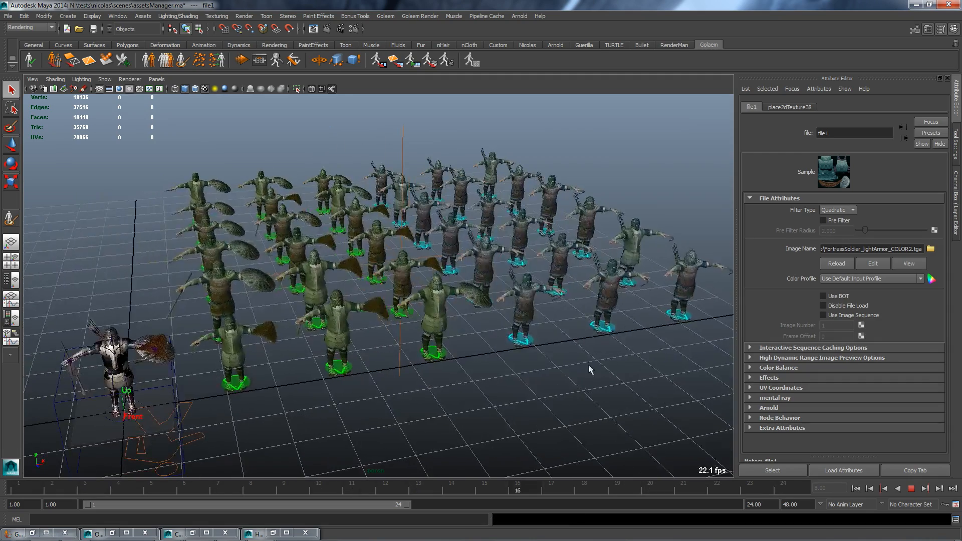
key(Escape)
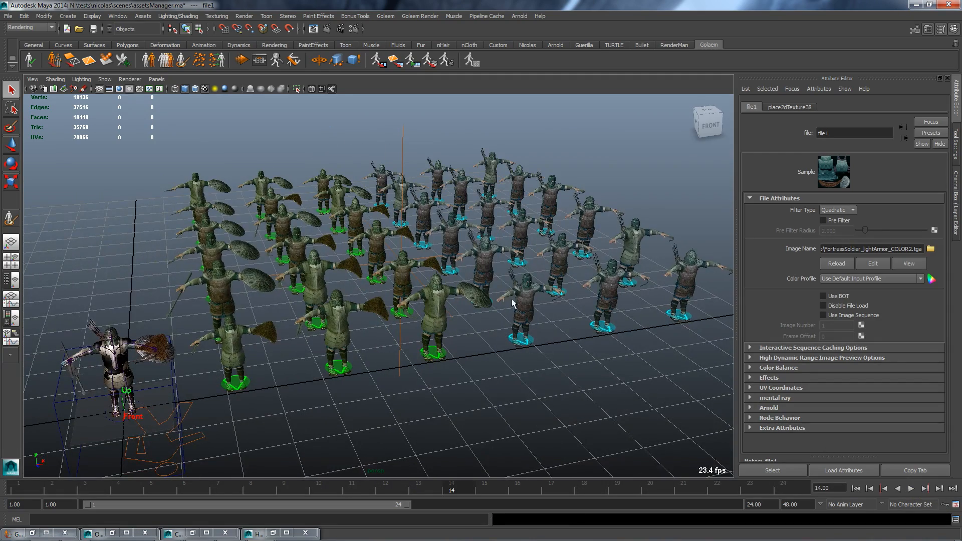
alt+right_drag(396, 323, 610, 321)
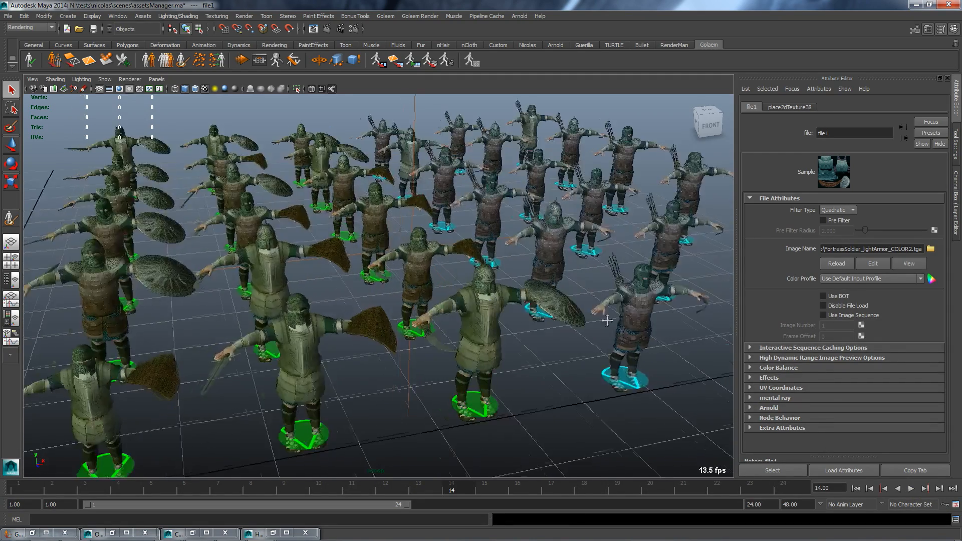
alt+middle_drag(610, 321, 355, 307)
alt+right_drag(367, 316, 540, 302)
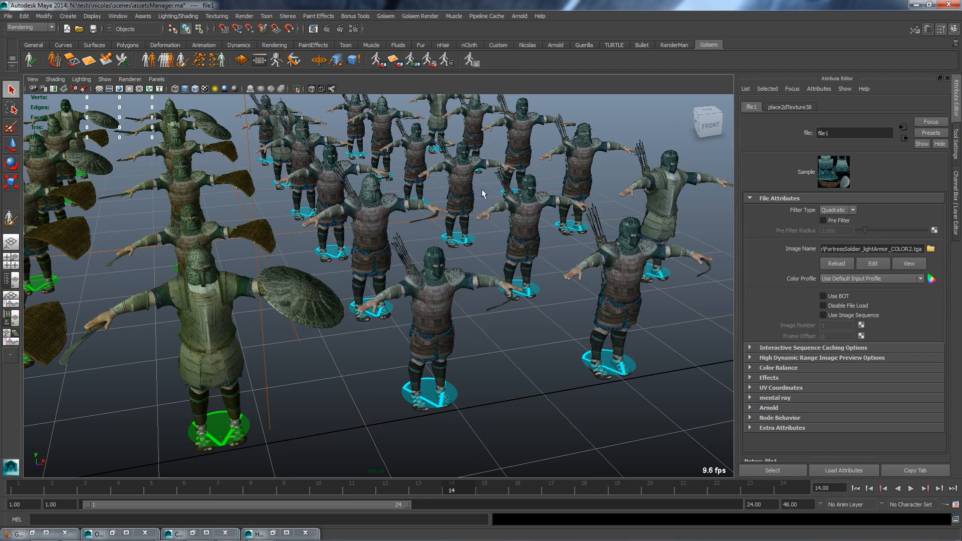
alt+right_drag(620, 327, 357, 331)
alt+middle_drag(356, 331, 427, 350)
alt+right_drag(367, 382, 539, 375)
alt+drag(536, 377, 516, 379)
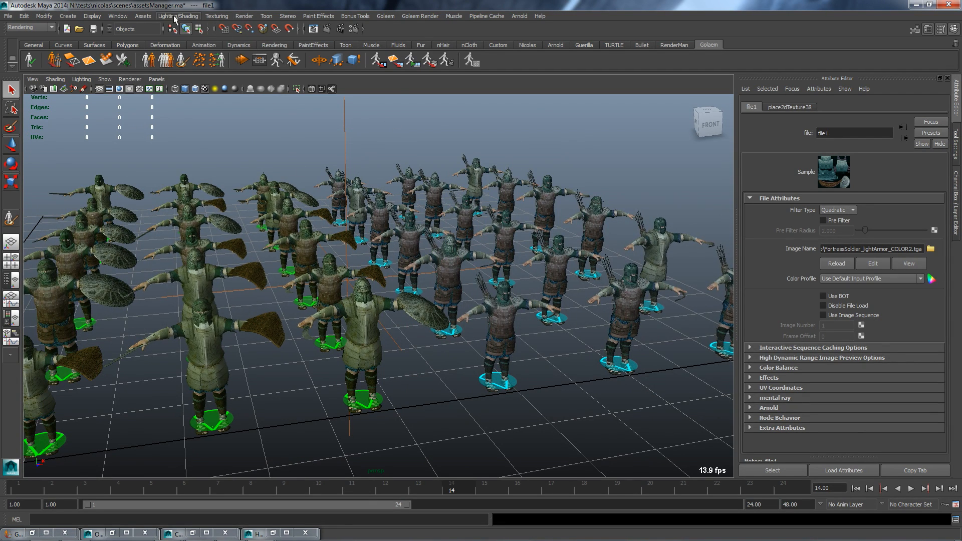
Open a rendering editor window.
click(118, 15)
mouse_move(142, 40)
click(261, 52)
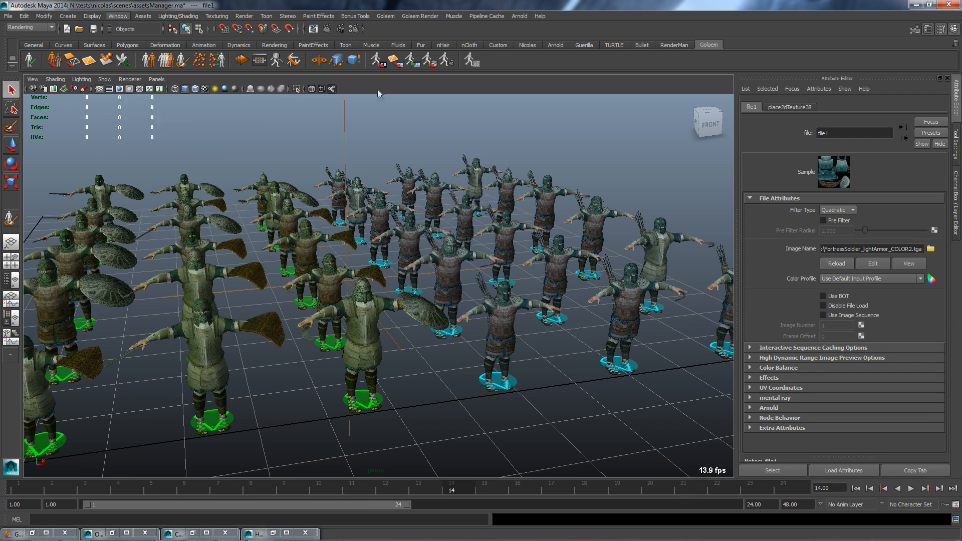